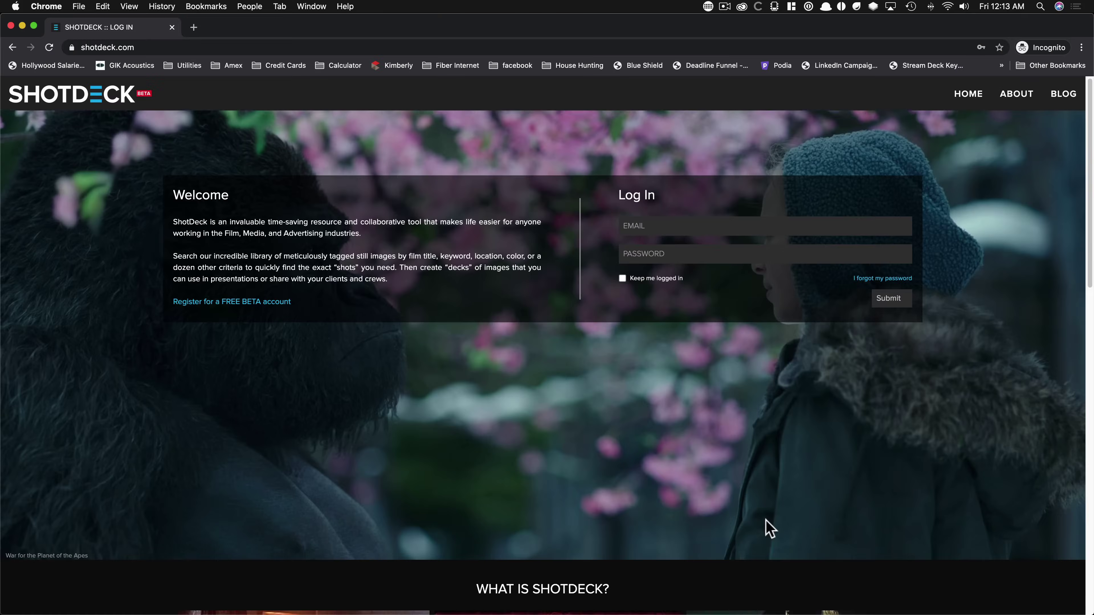
- Look through the landing page's intro video, members and benefits sections, and open the free beta account registration
scroll(764, 524, "down", 5)
scroll(1012, 401, "down", 1)
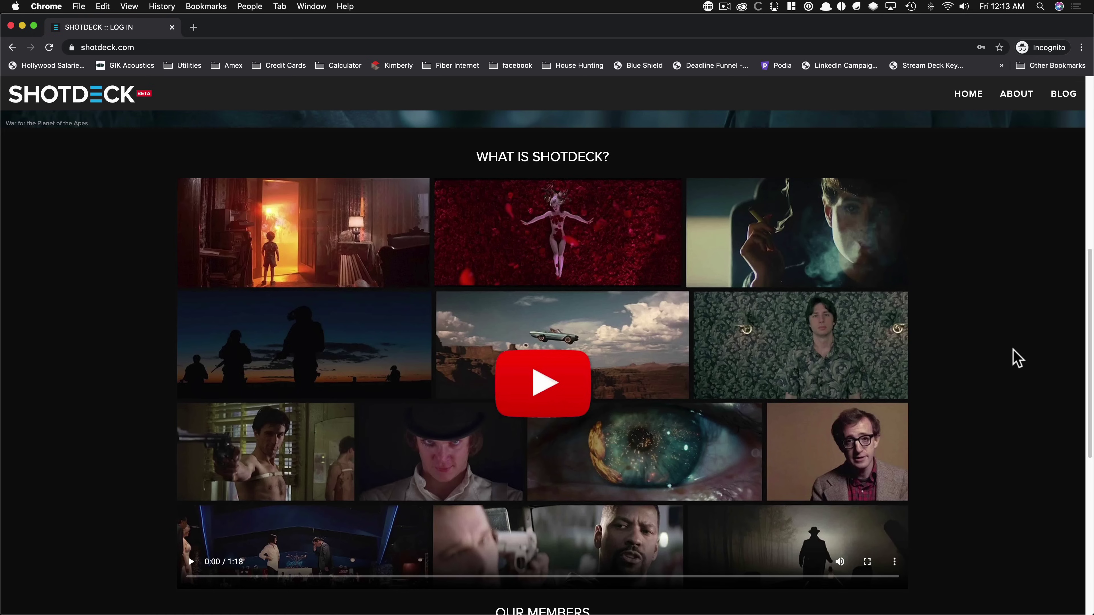
scroll(963, 392, "down", 6)
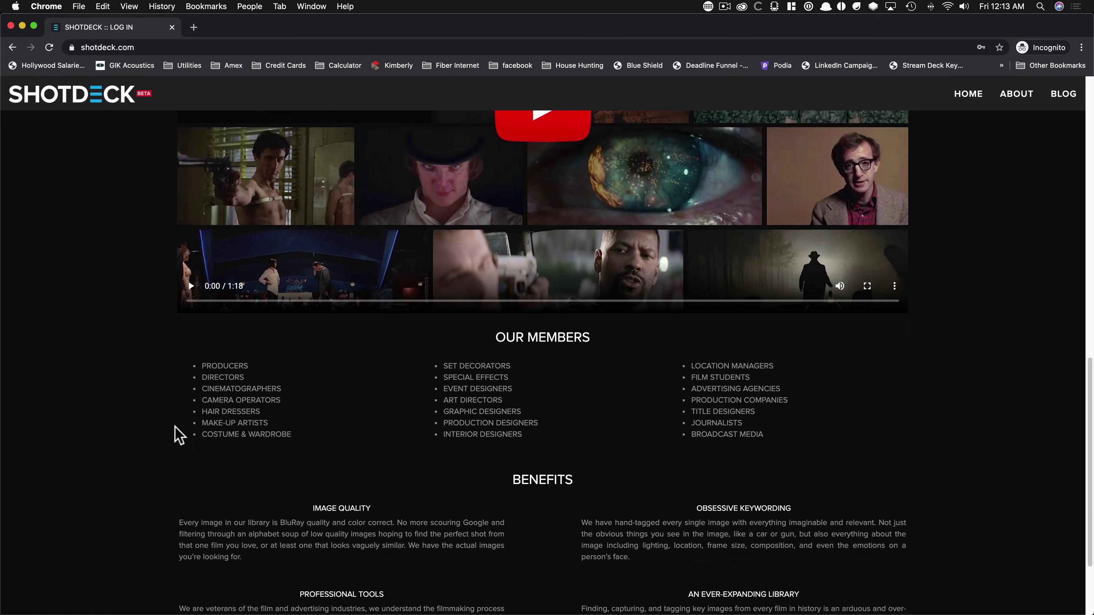
scroll(176, 435, "down", 3)
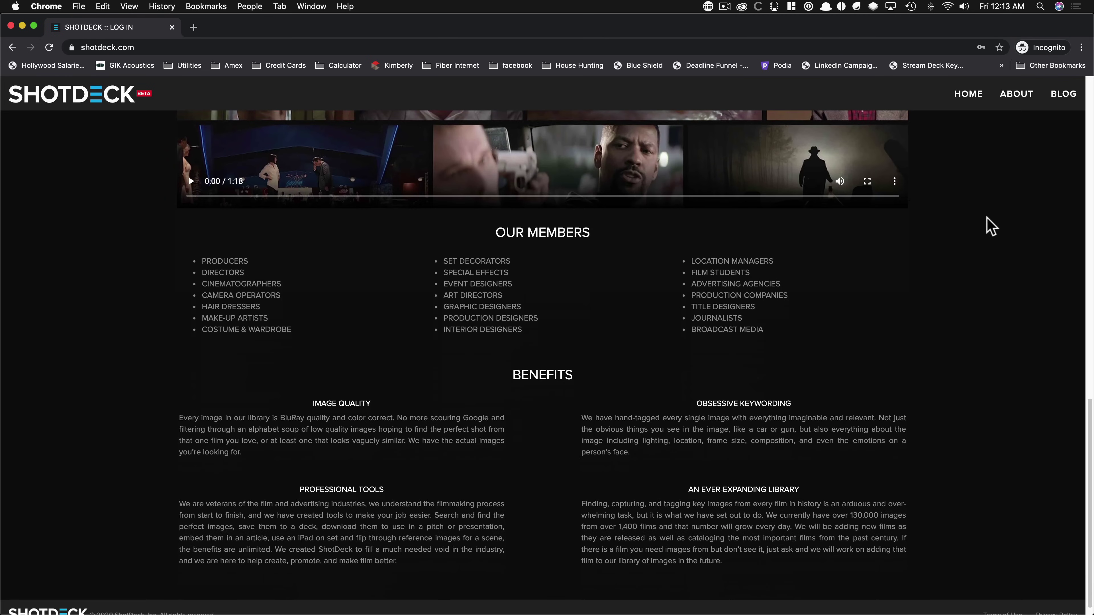
scroll(989, 227, "up", 10)
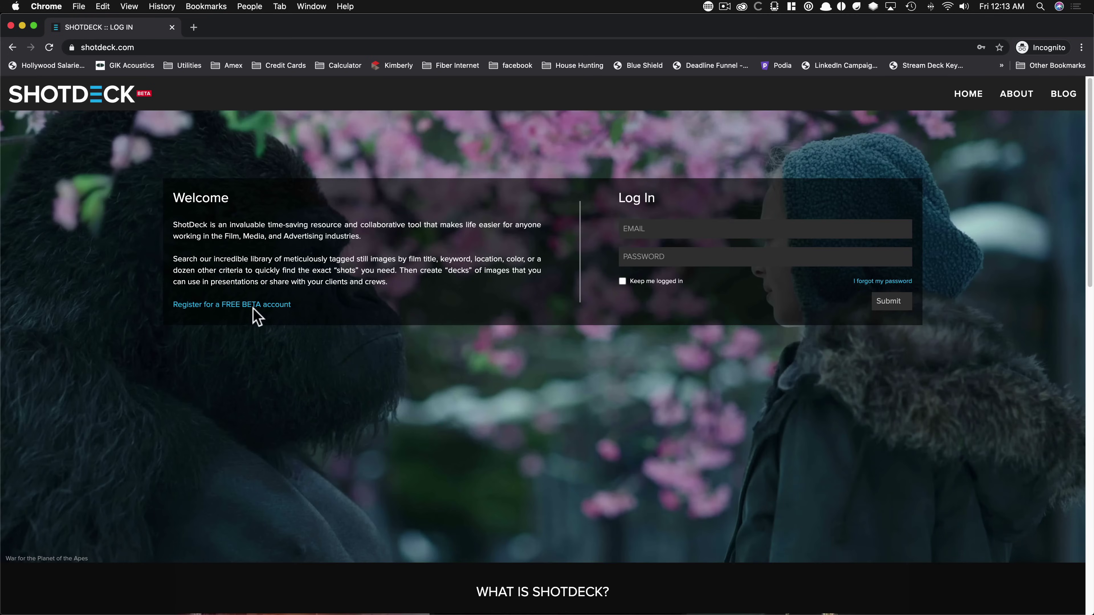
left_click(236, 307)
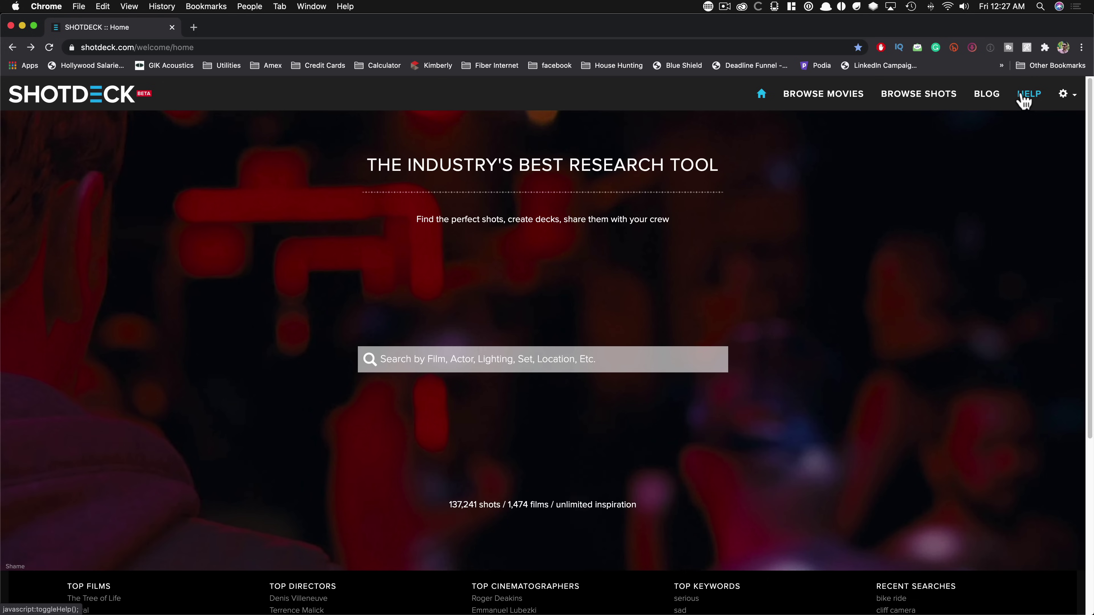
- Check the account options and look over the home page's top films, directors, cinematographers, keywords, recent searches and top shots
left_click(1064, 95)
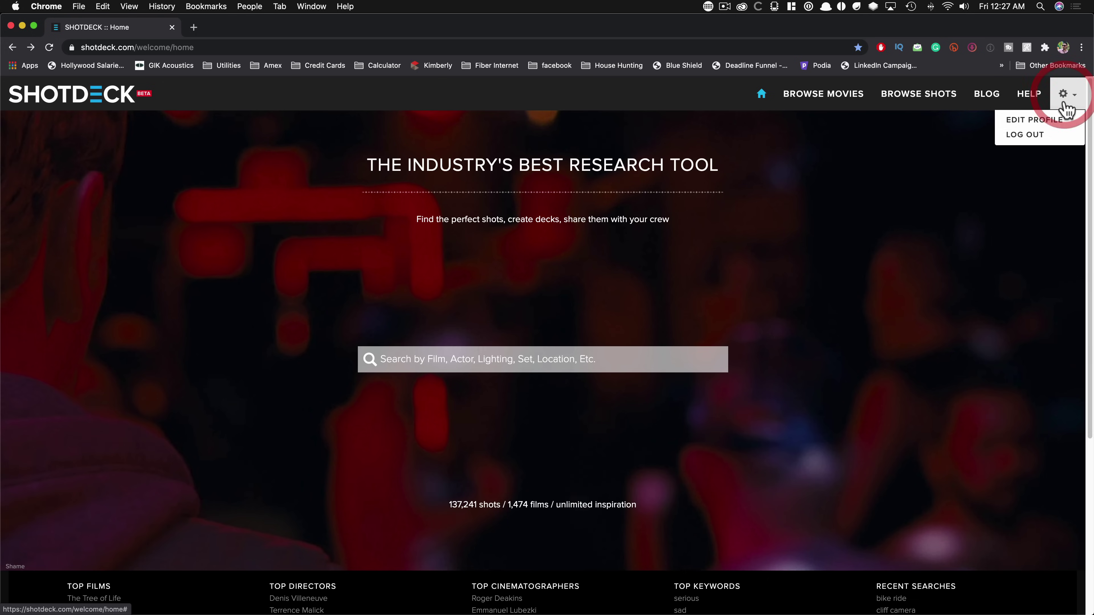
left_click(848, 194)
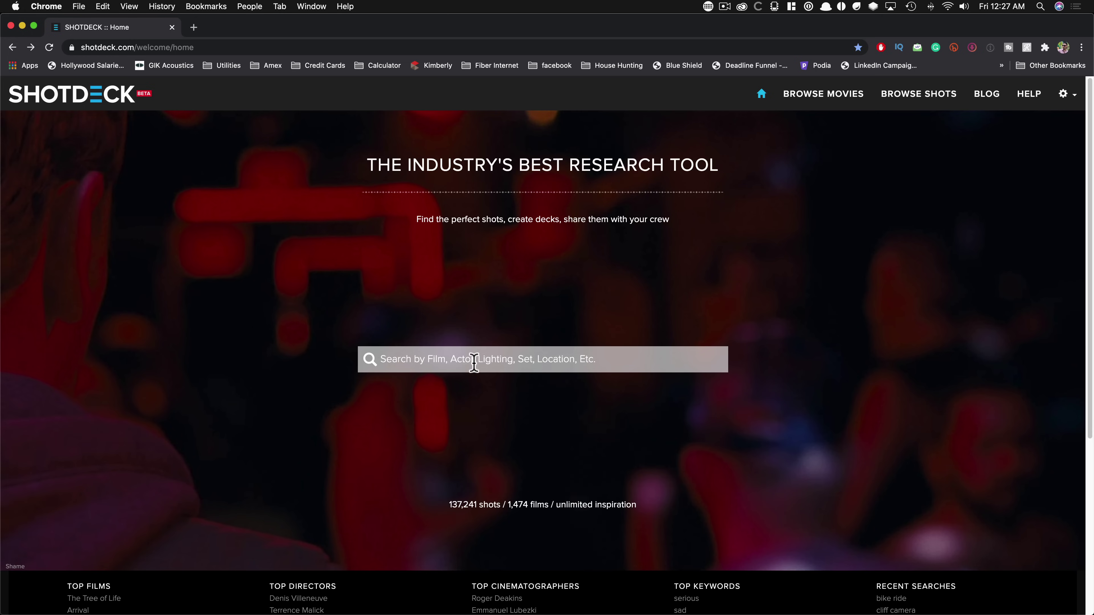
scroll(964, 452, "down", 5)
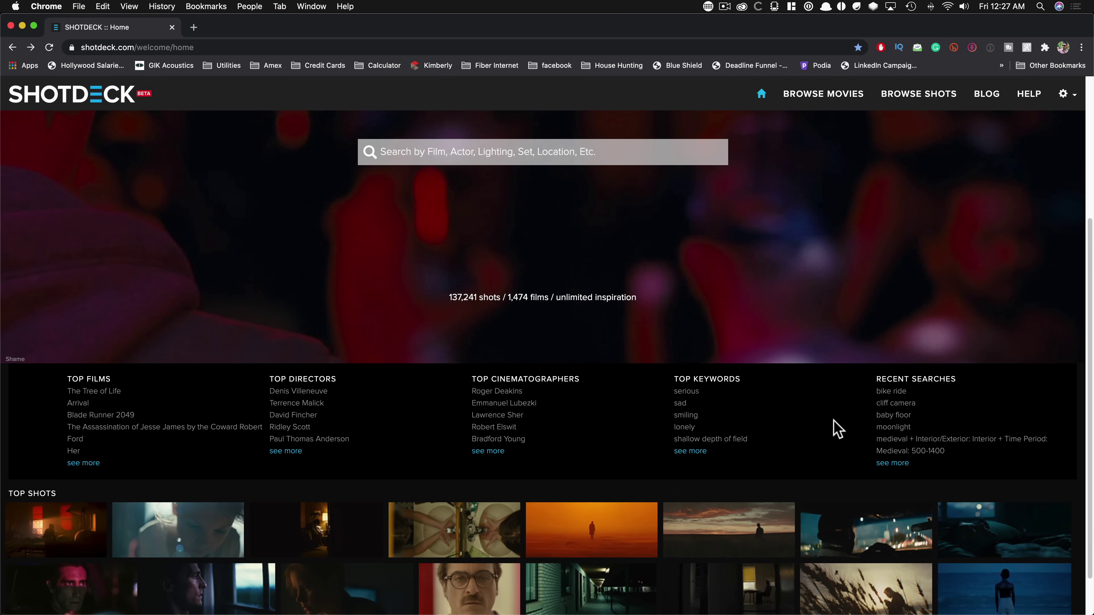
scroll(835, 428, "down", 2)
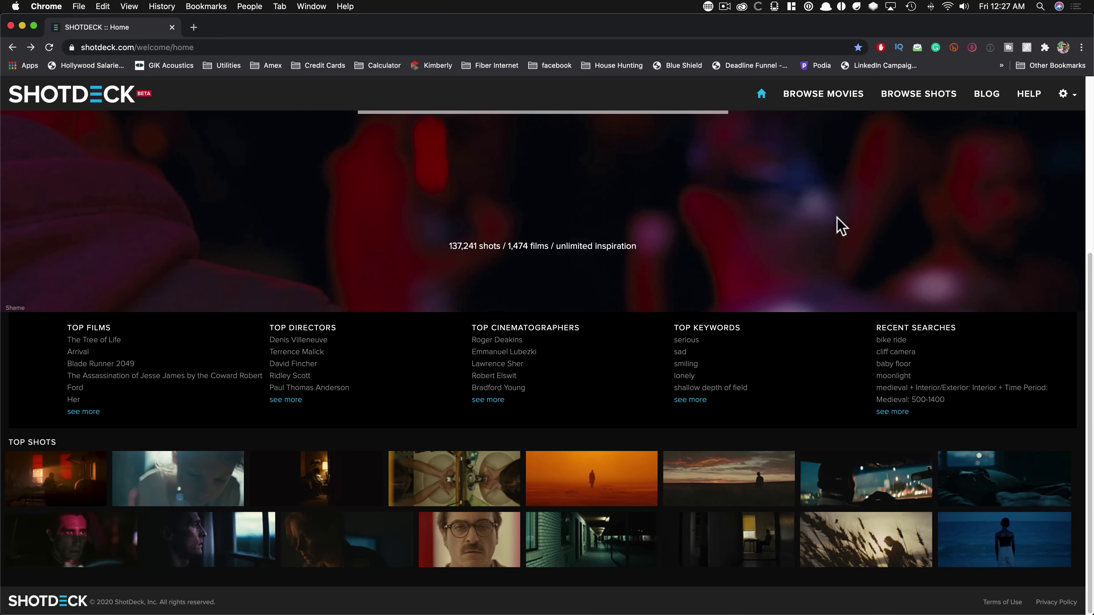
scroll(840, 226, "up", 5)
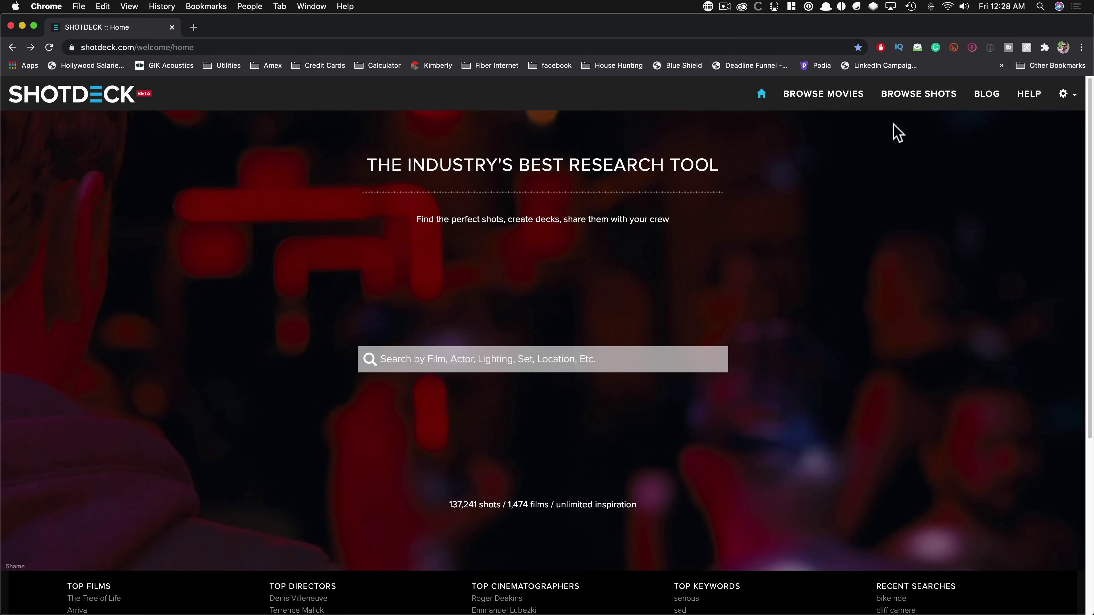
- Open the full shot library and look through its most popular stills
left_click(928, 99)
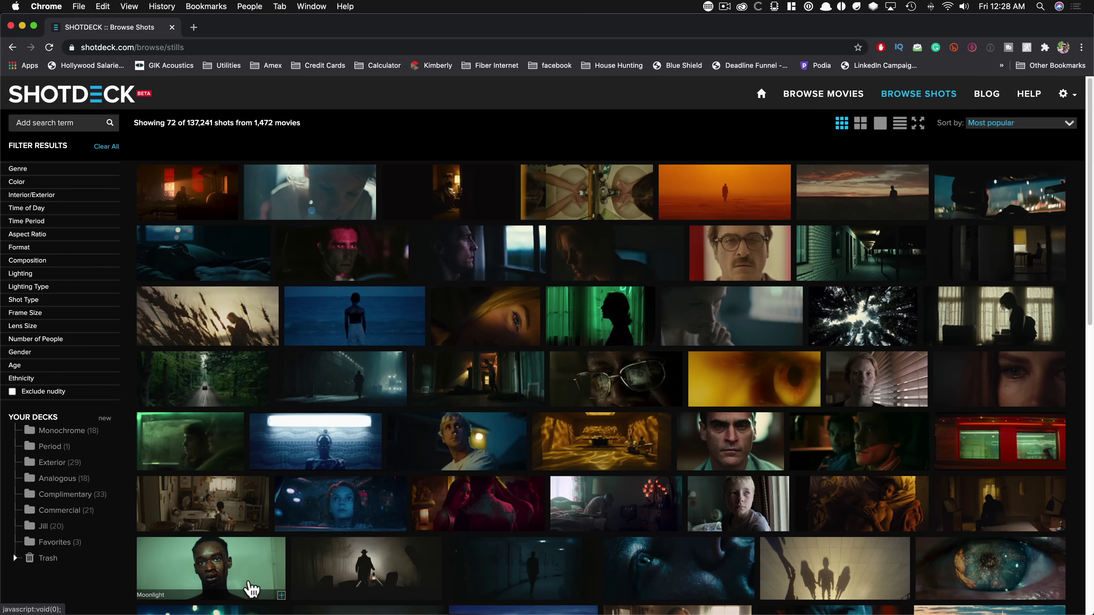
scroll(691, 515, "down", 6)
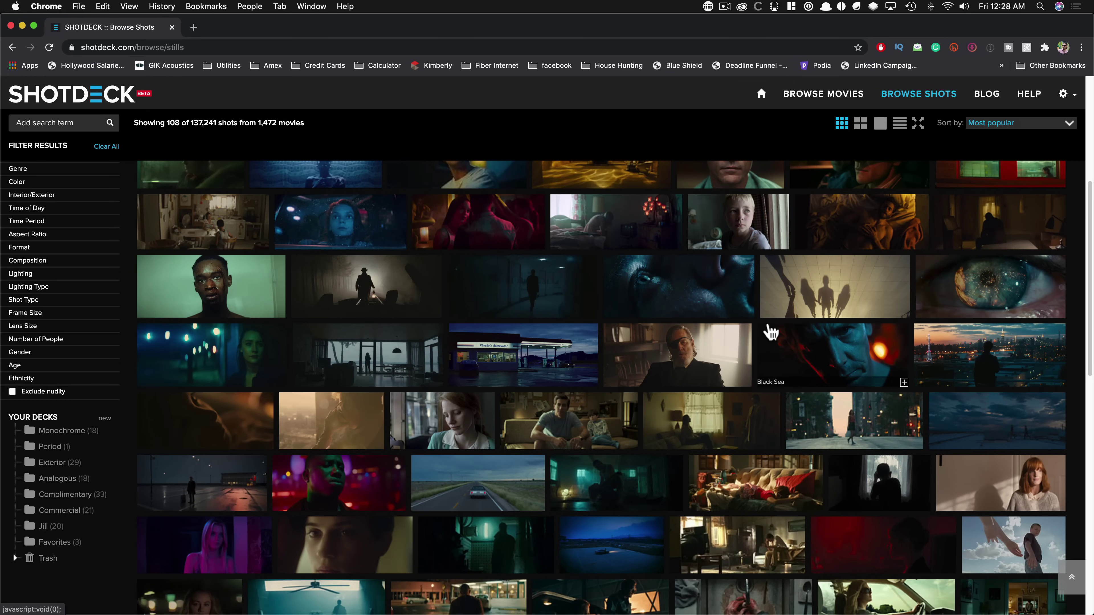
scroll(735, 310, "up", 2)
scroll(734, 309, "up", 6)
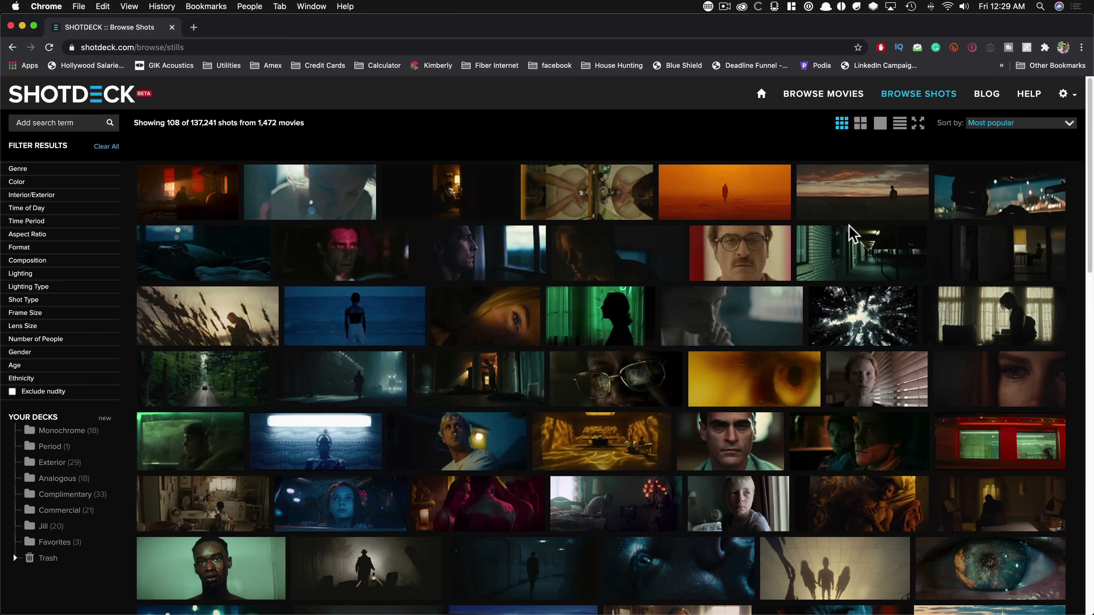
scroll(744, 383, "down", 5)
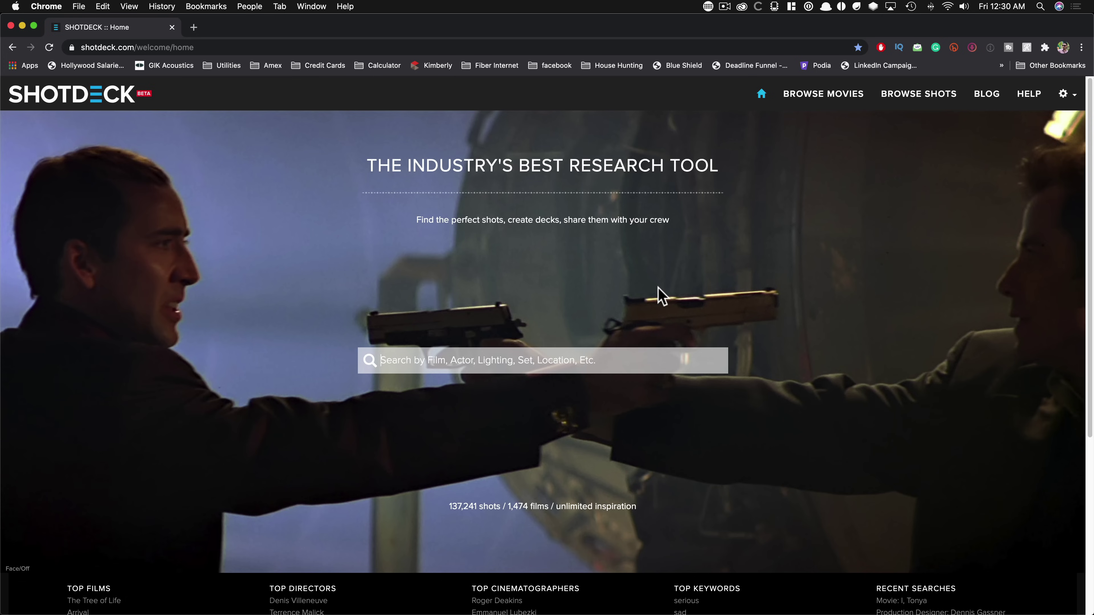
- Search for "blade" from the home page and choose the suggested movie Blade Runner 2049 (2017)
type("blad")
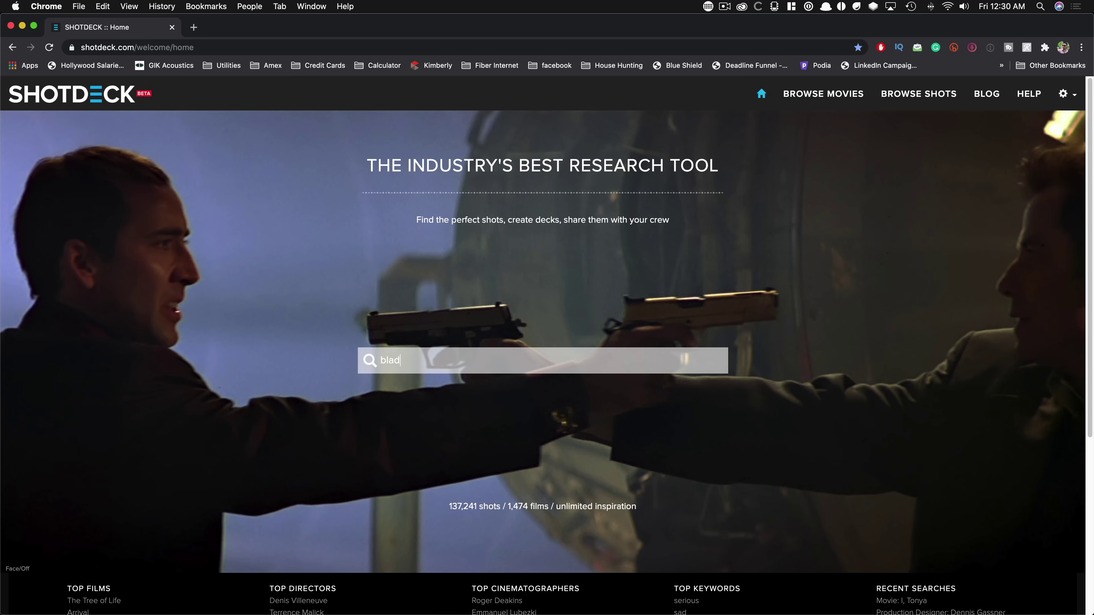
type("e")
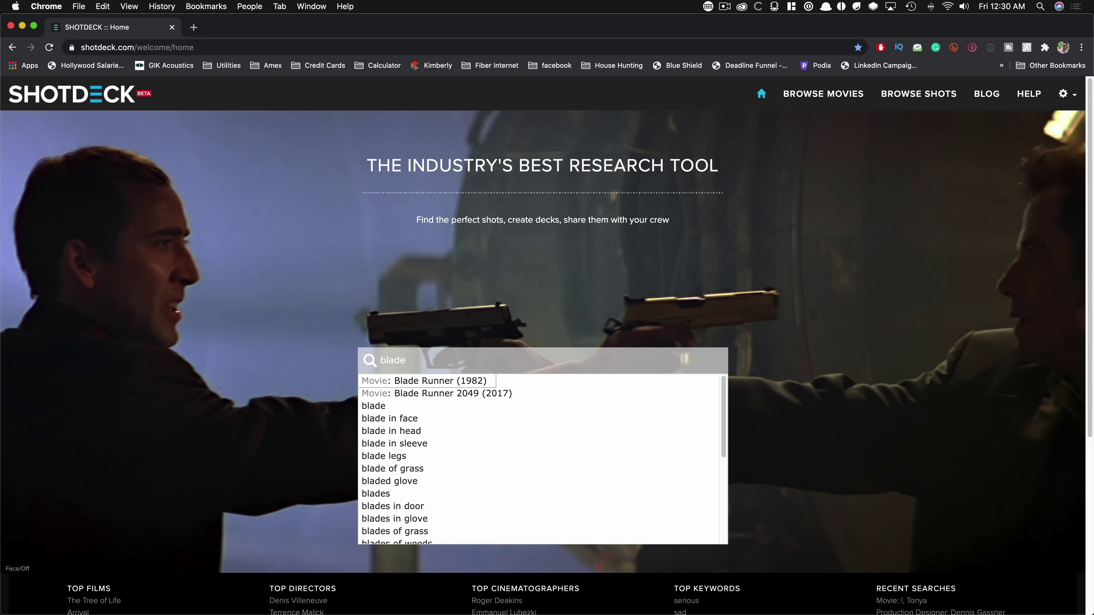
key("Down")
key("Return")
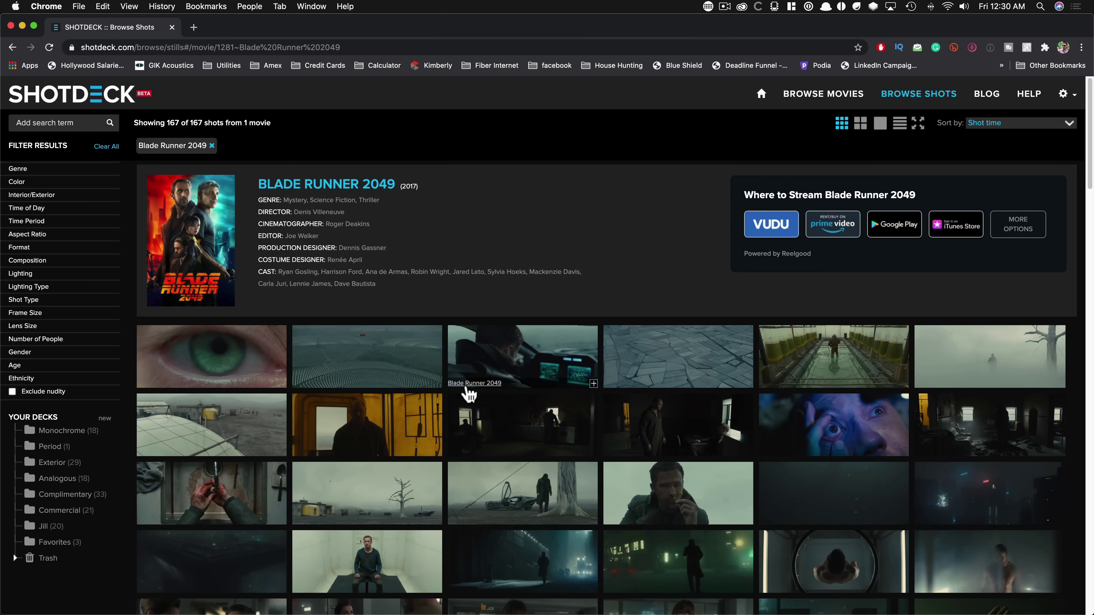
- Review the Blade Runner 2049 credits and look through the film's stills in shot-time order
left_click_drag(579, 298, 279, 203)
left_click(525, 233)
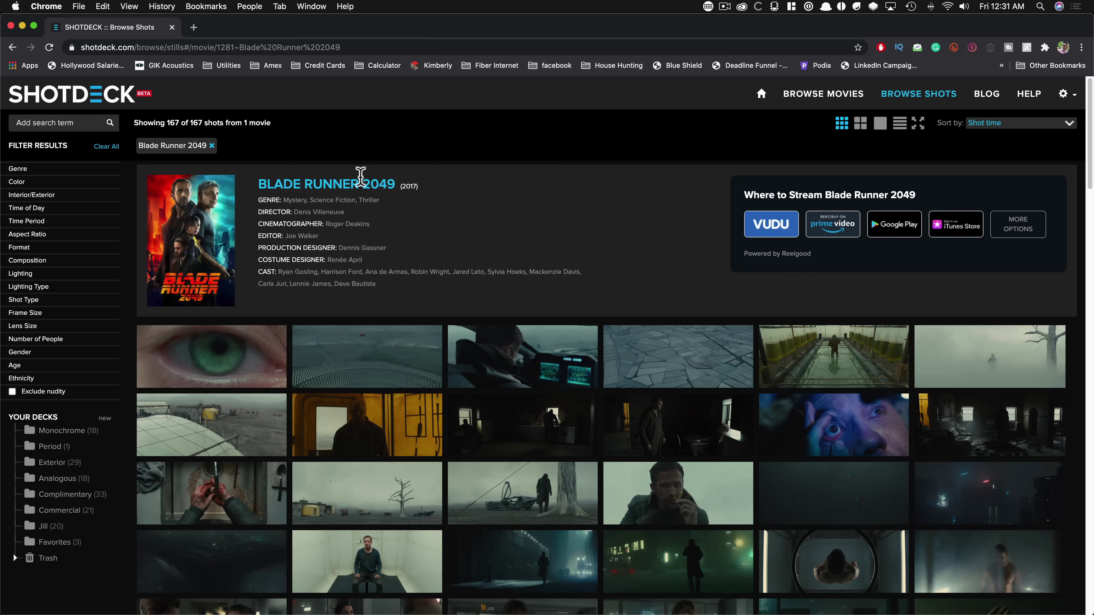
scroll(728, 467, "down", 5)
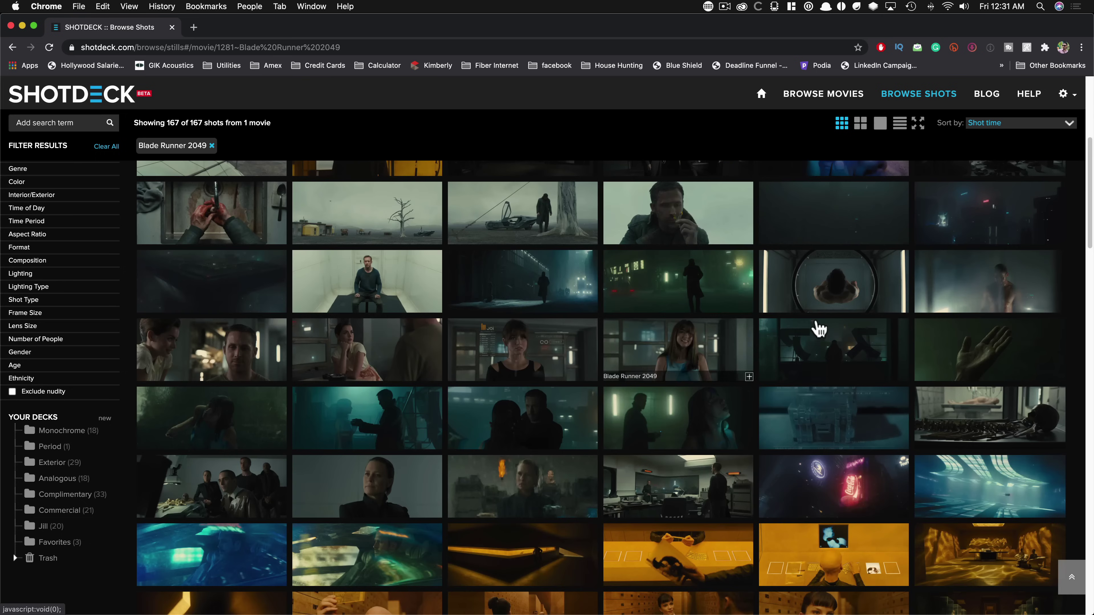
scroll(725, 390, "down", 4)
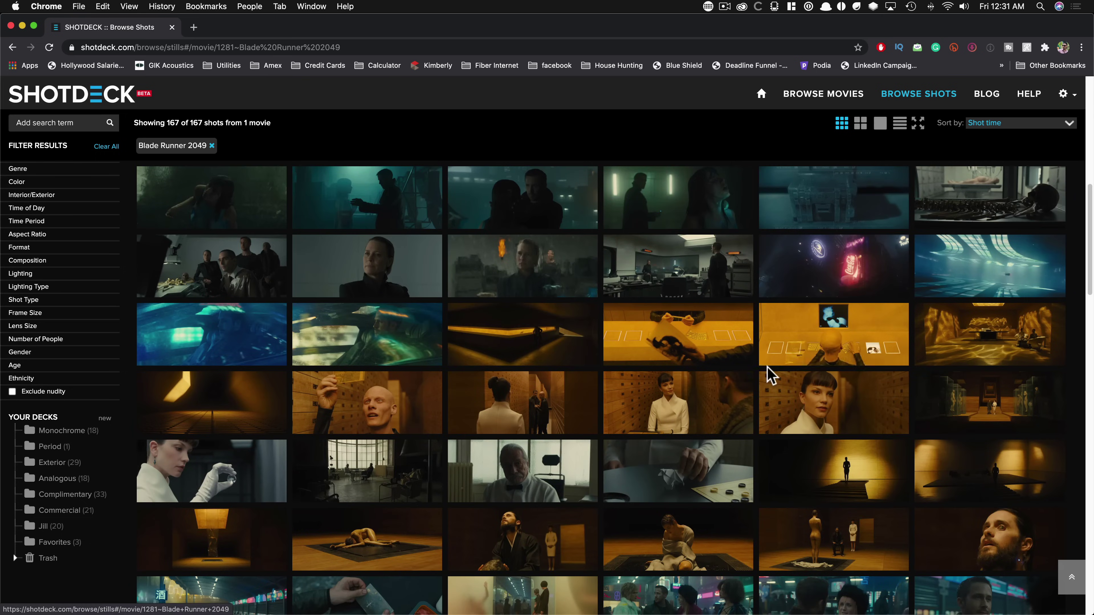
- Add the movie Blade Runner (1982) as a second search term by searching for "blade"
scroll(544, 351, "up", 10)
left_click(61, 126)
type("bl")
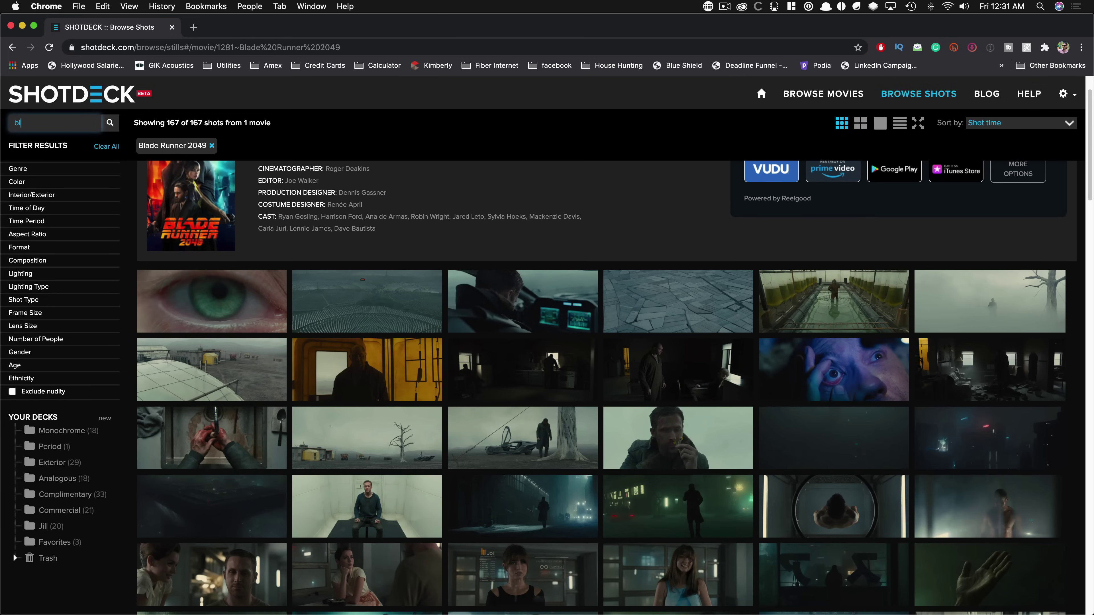
type("ade")
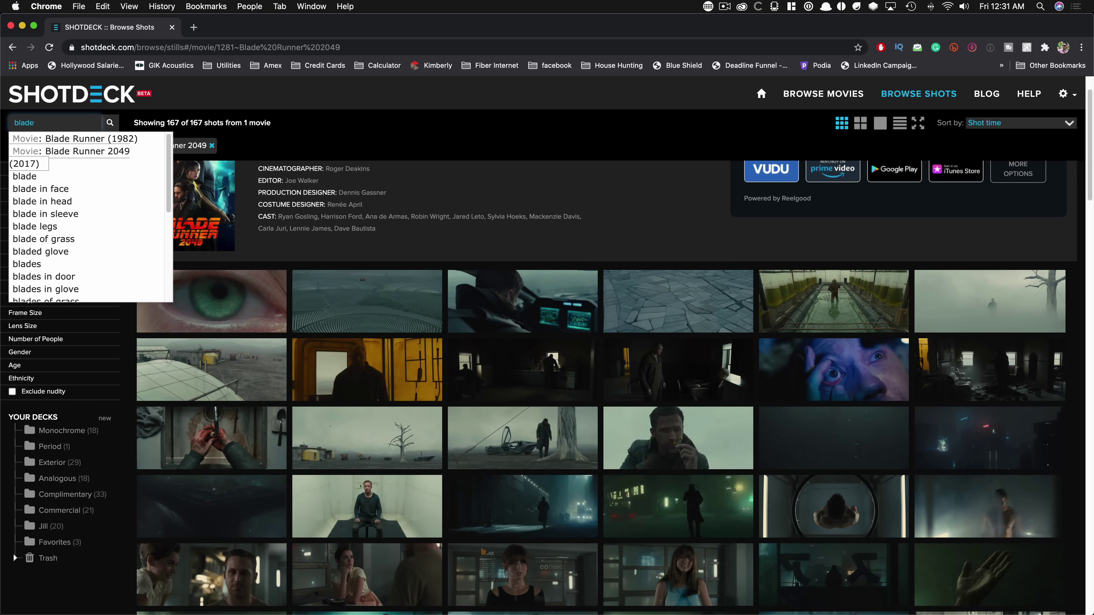
key("Return")
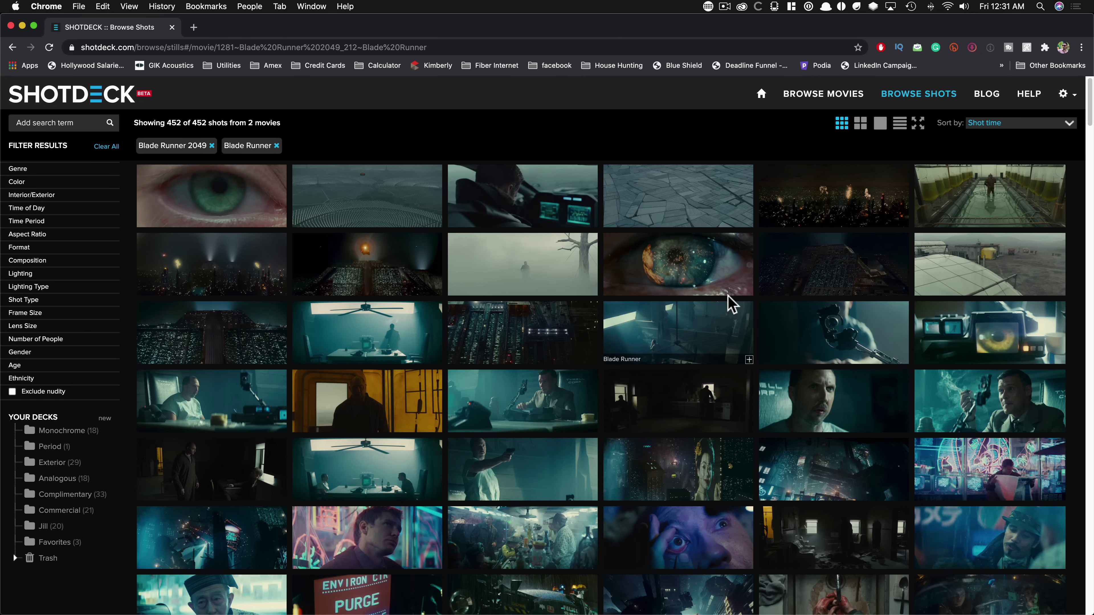
- Sort the combined stills of both Blade Runner films by Most popular
mouse_move(634, 312)
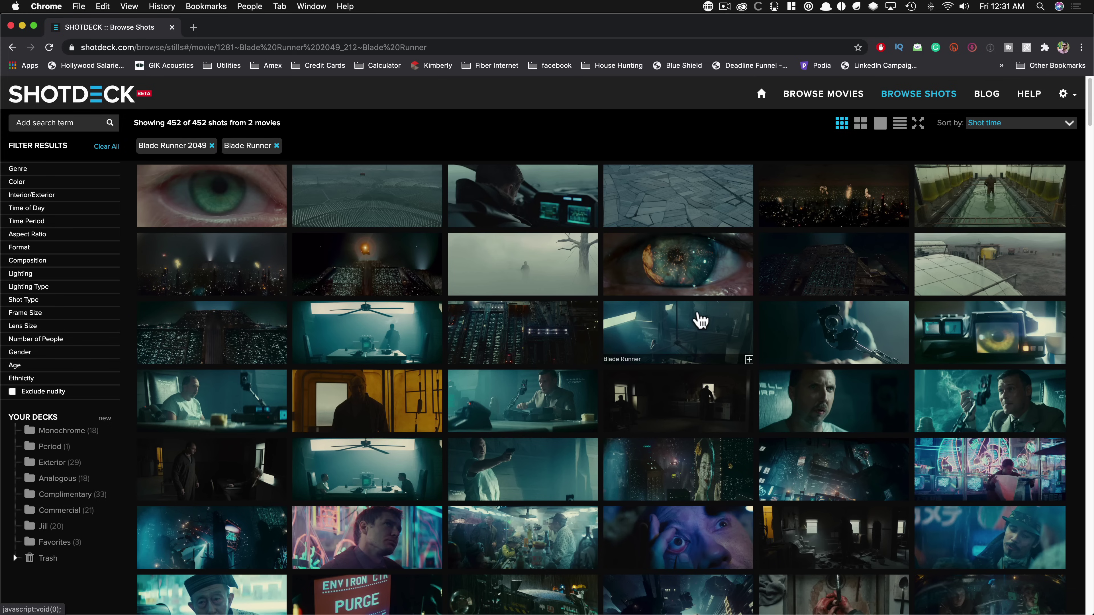
left_click(1003, 125)
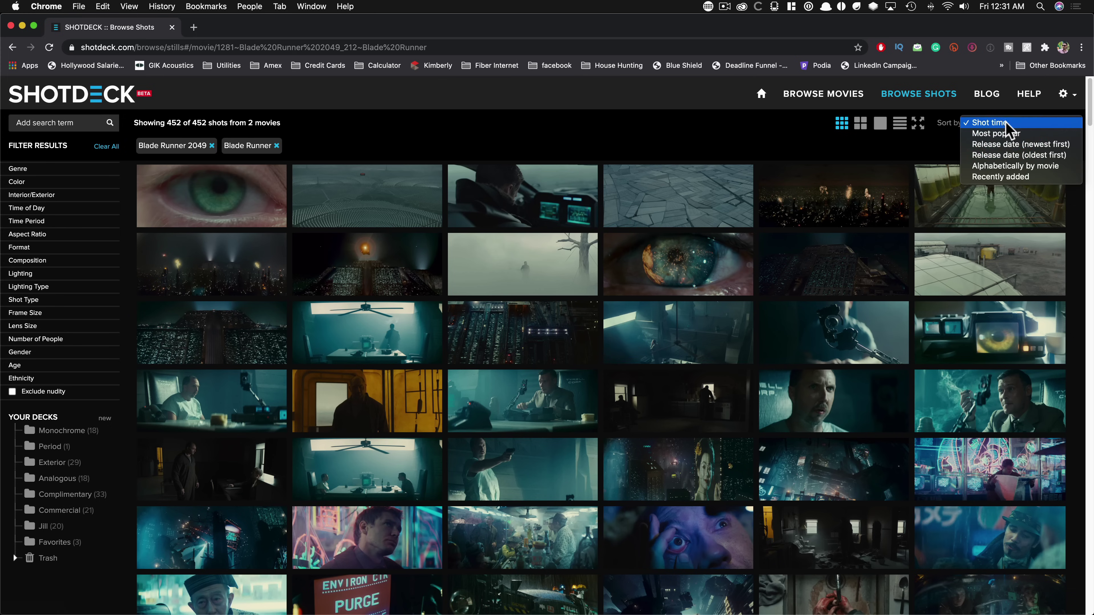
left_click(984, 134)
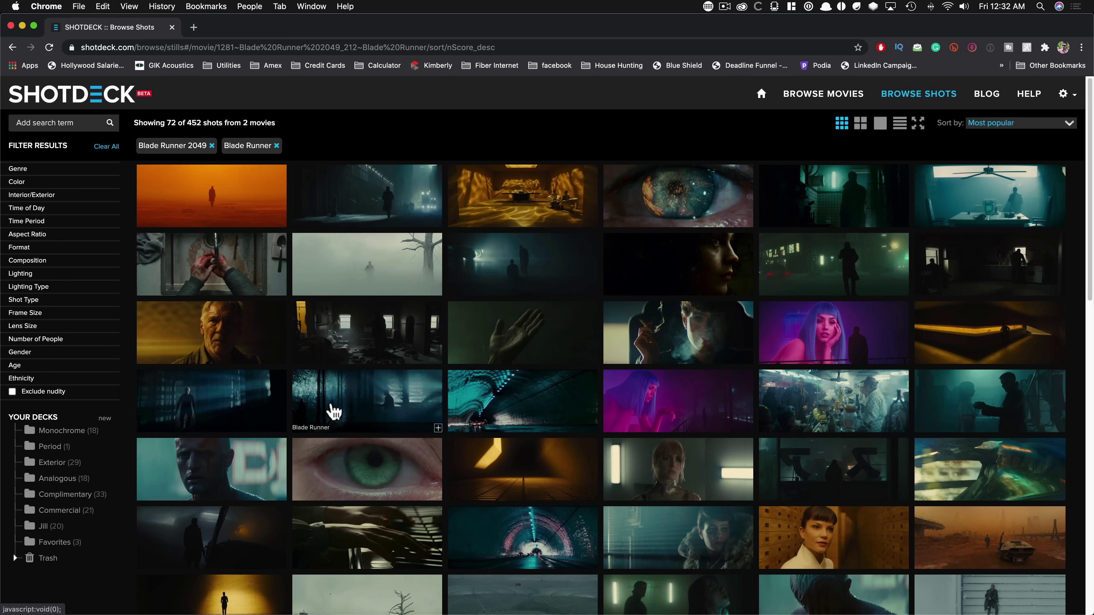
- View the shot details of the doorway figure, the teal silhouetted couple and the figure beside the window blinds
left_click(199, 405)
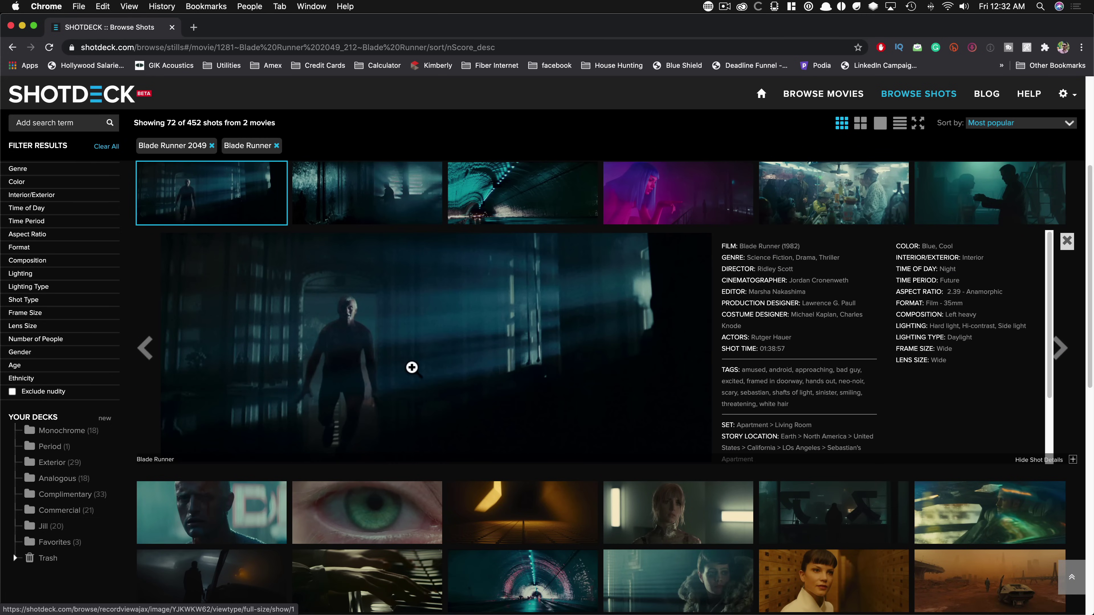
left_click(989, 208)
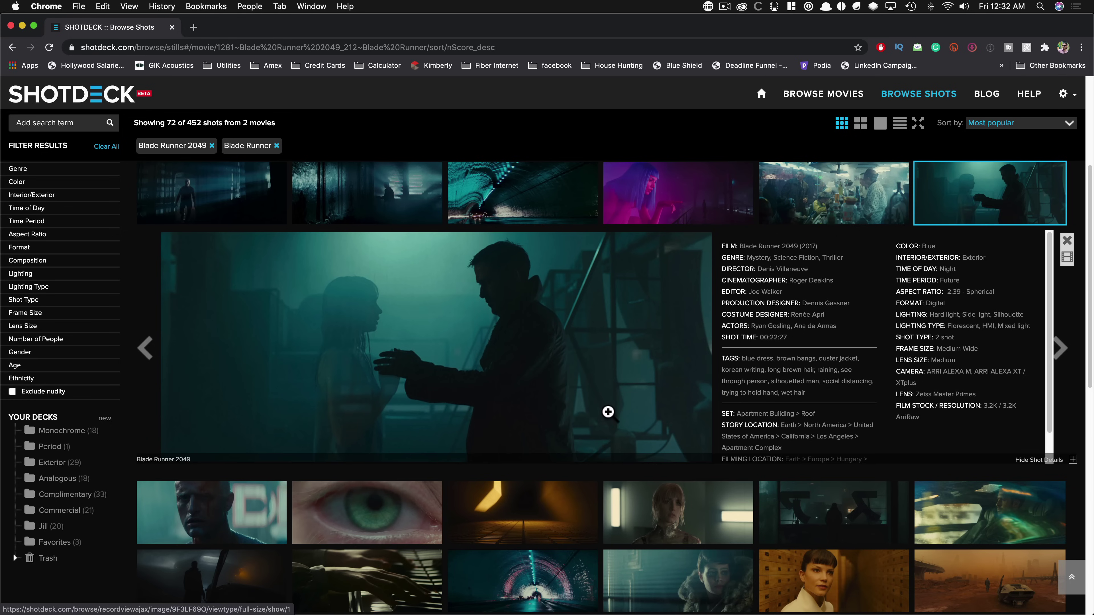
left_click(409, 185)
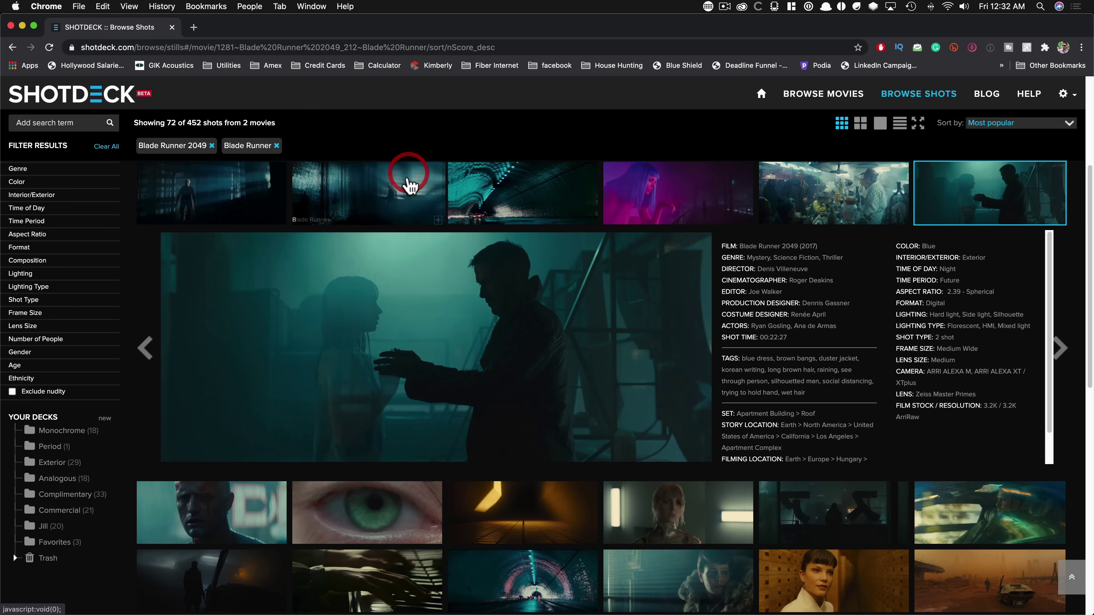
left_click(391, 191)
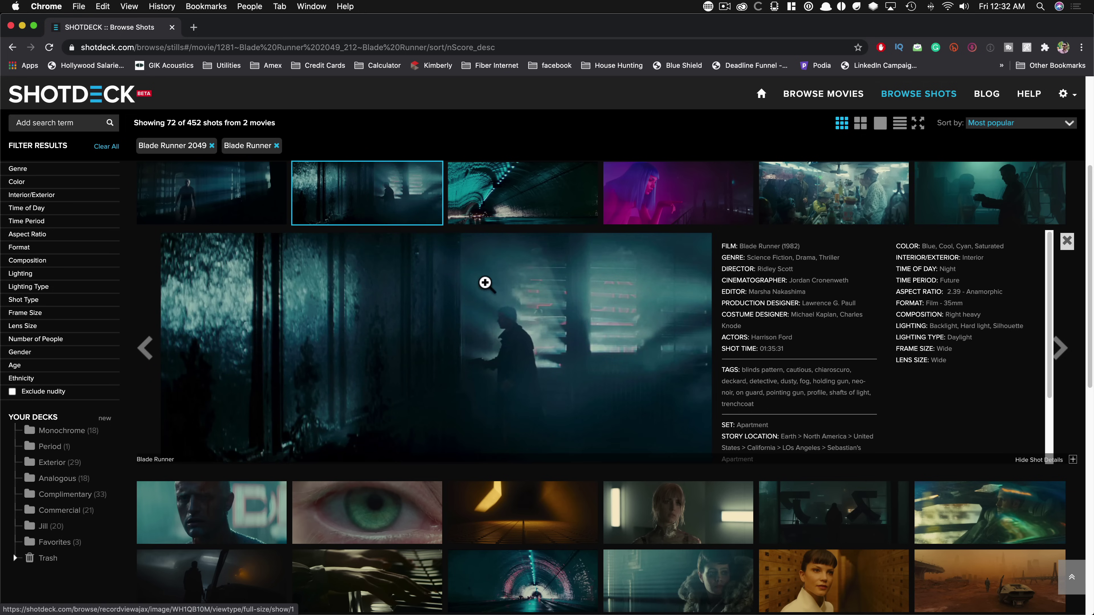
- View the shot details of the woman in the fur coat and of the green-lit couple with two vertical lights
scroll(655, 366, "down", 3)
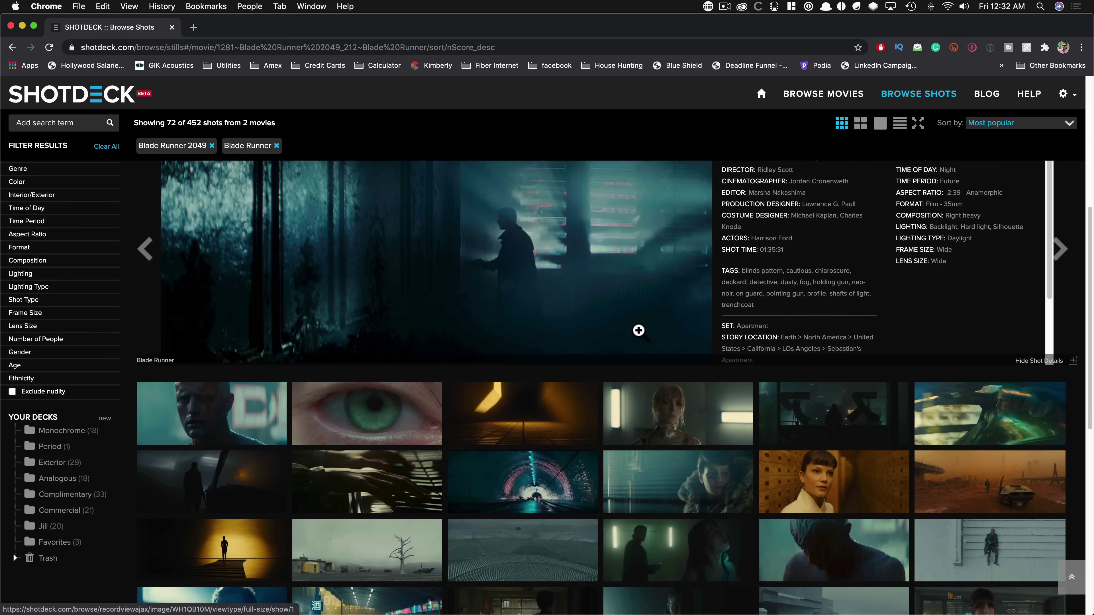
scroll(638, 330, "down", 2)
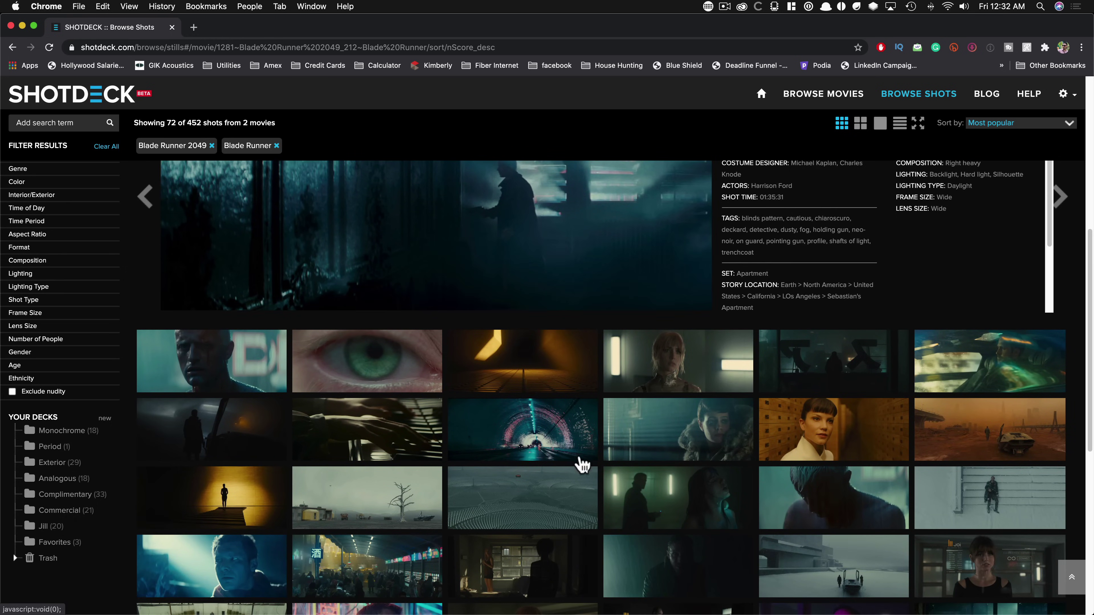
left_click(691, 441)
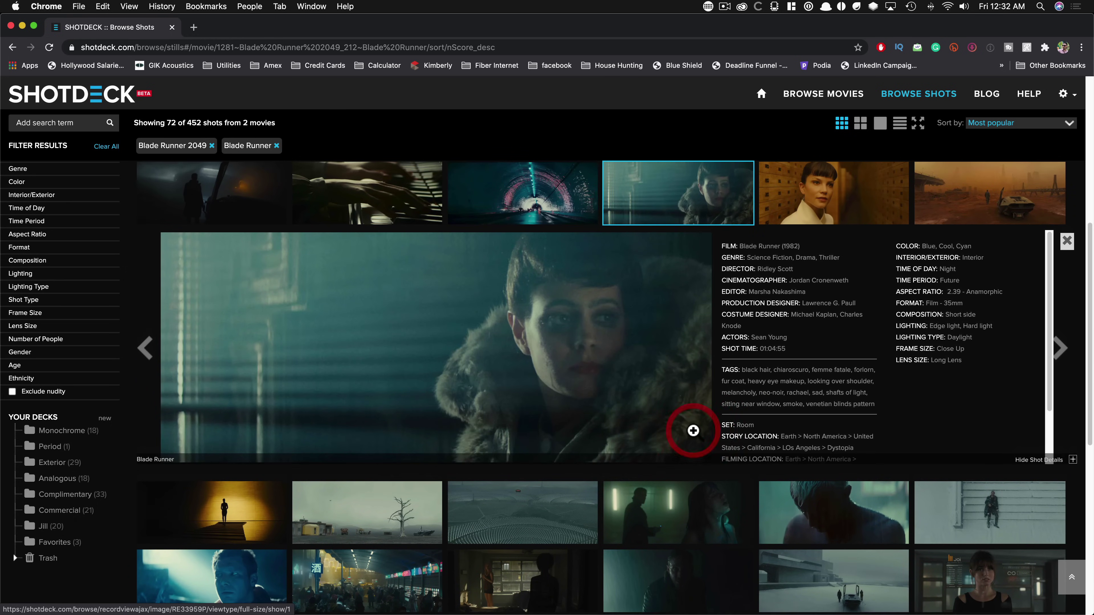
scroll(684, 315, "down", 5)
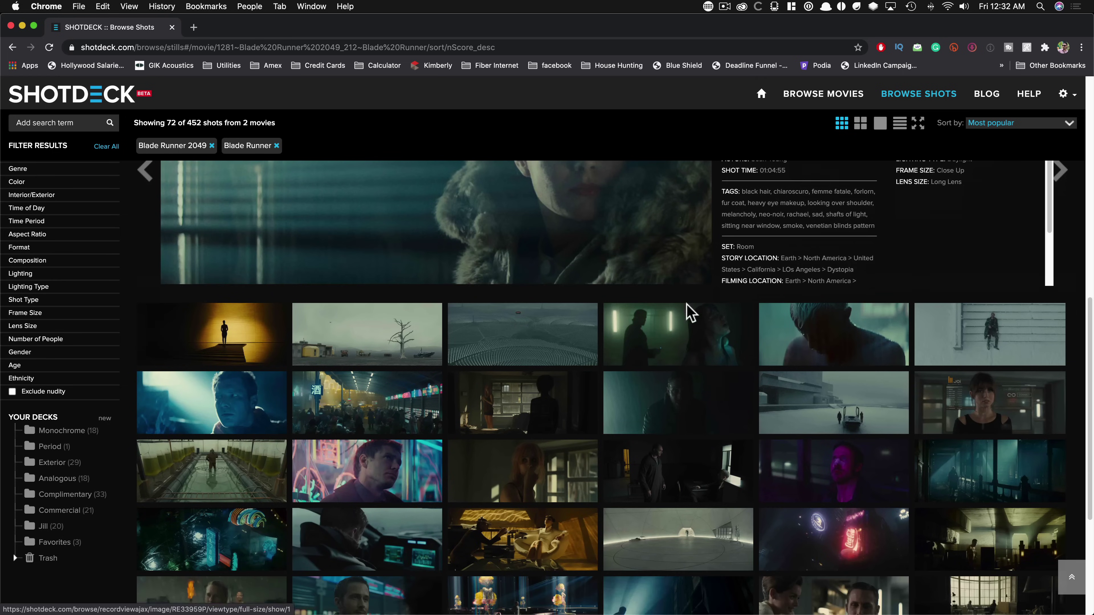
left_click(691, 340)
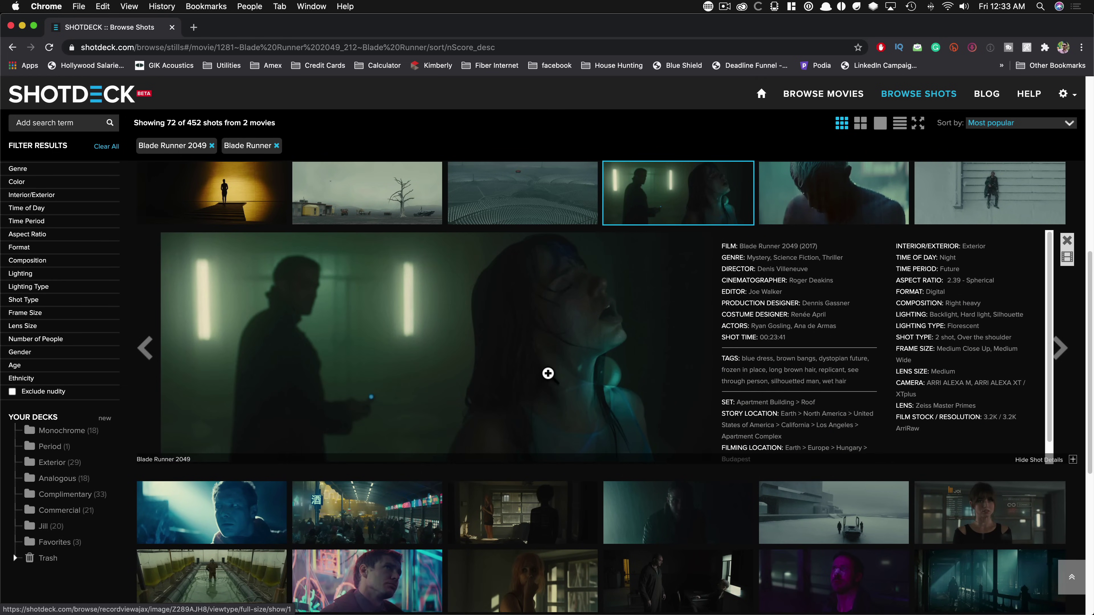
- Compare the combined stills of both Blade Runner films and view the shot details of the figure framed in the dark blue doorway
scroll(548, 373, "down", 3)
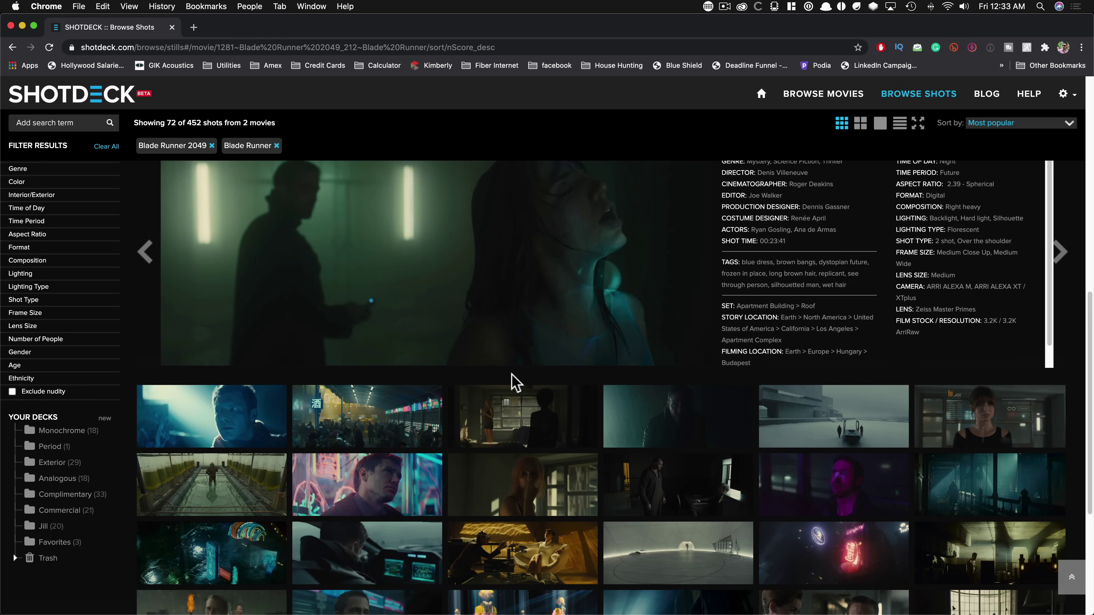
scroll(871, 489, "down", 6)
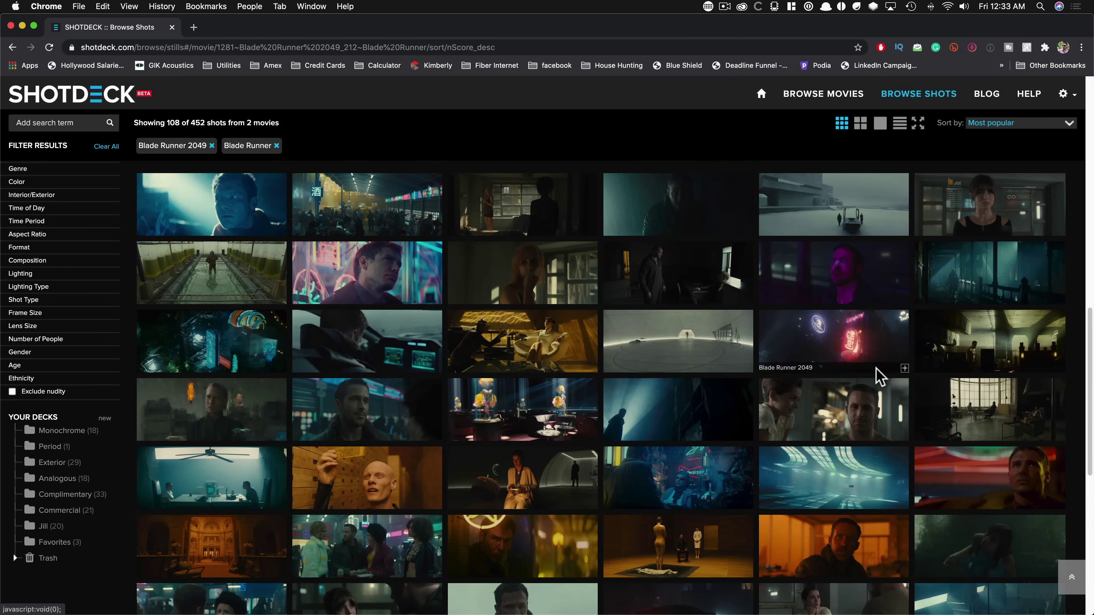
scroll(906, 345, "up", 6)
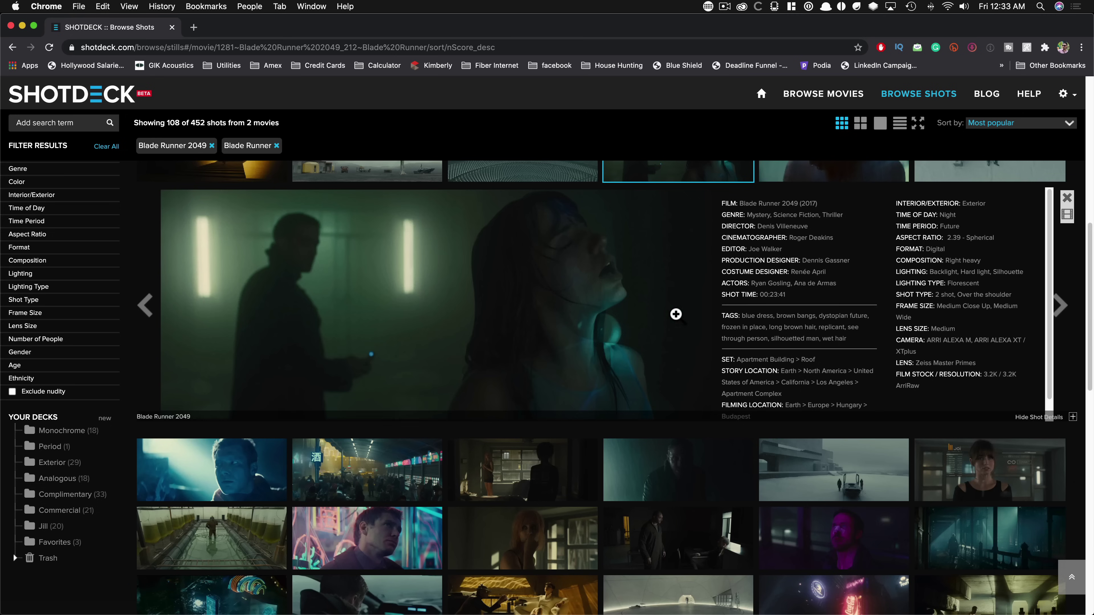
scroll(667, 379, "up", 5)
scroll(624, 413, "down", 3)
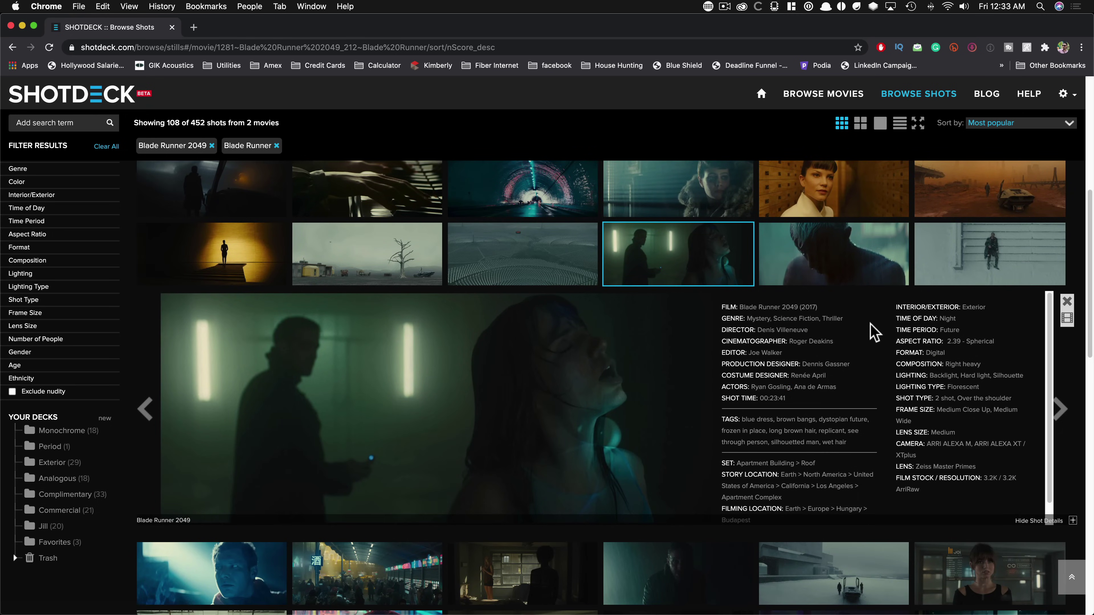
scroll(869, 333, "up", 3)
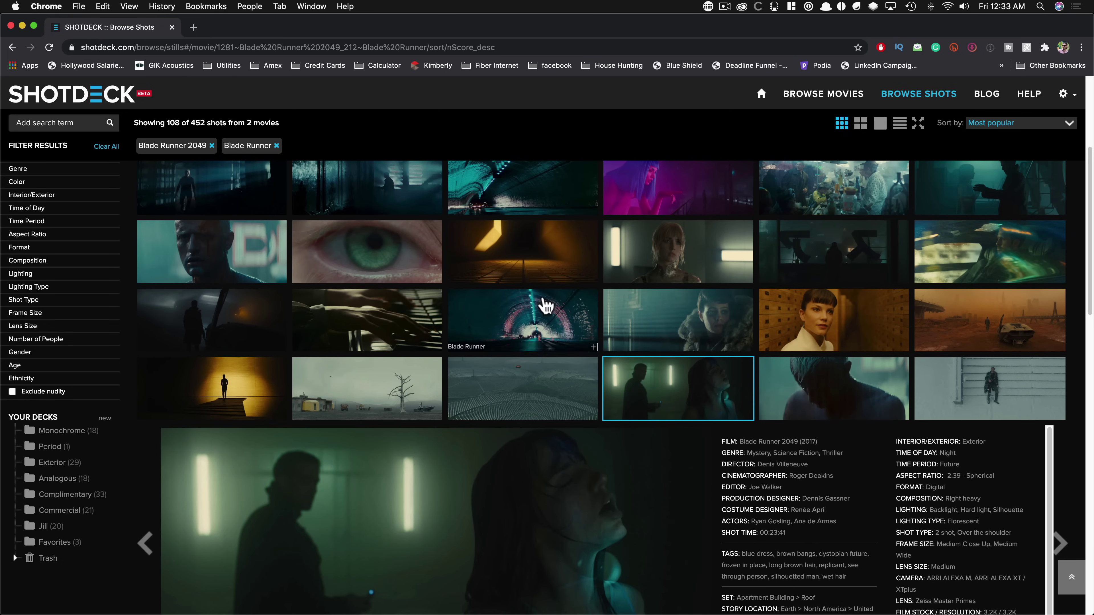
scroll(530, 302, "up", 5)
left_click(182, 406)
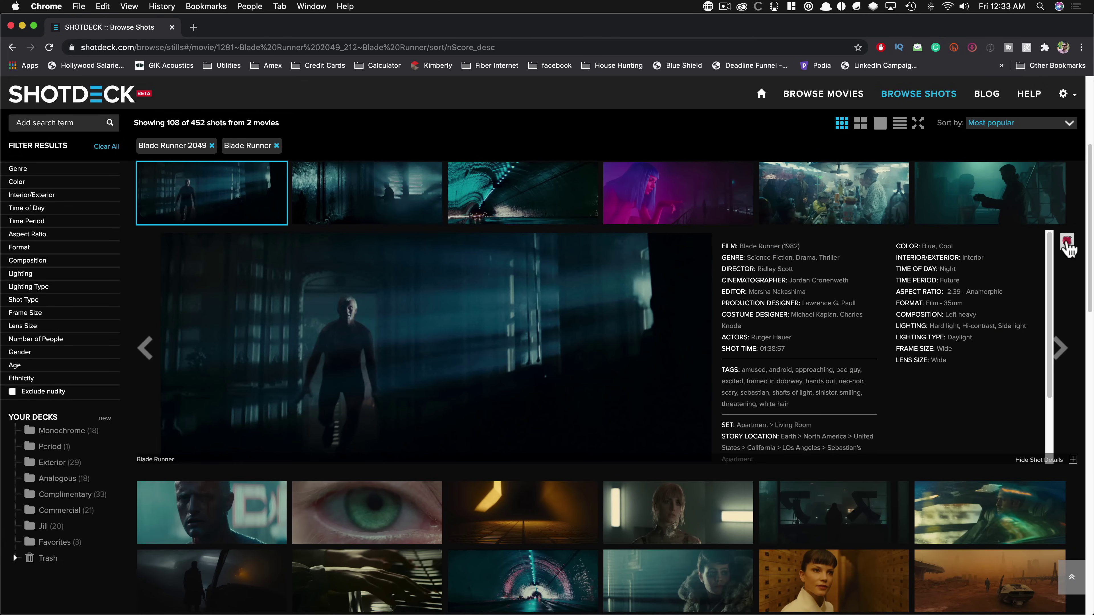
left_click(1066, 242)
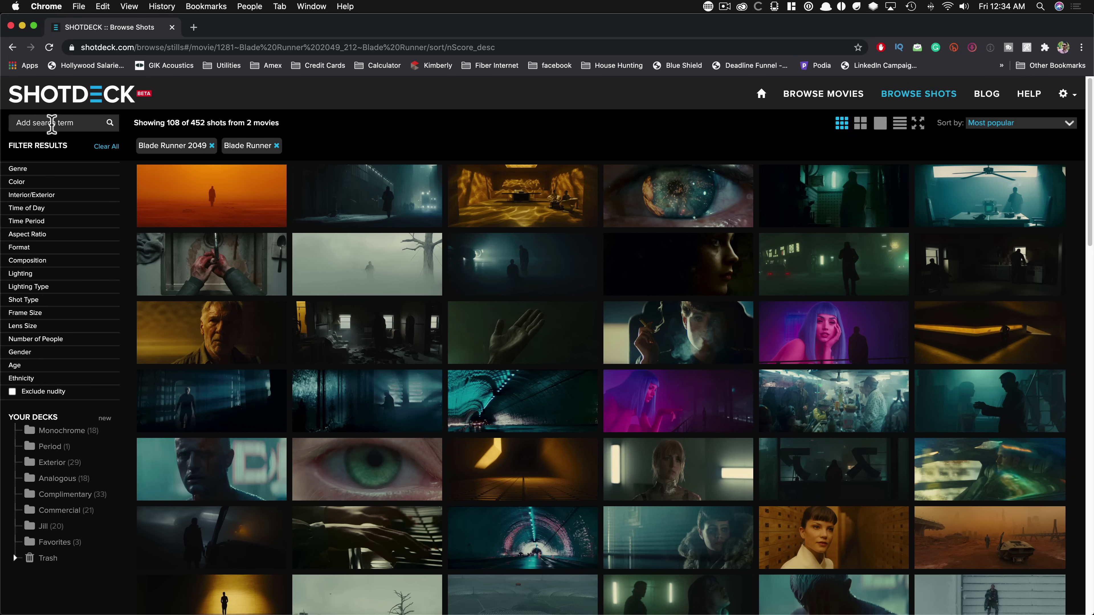
- Remove the Blade Runner (1982) search term and browse the stills of Blade Runner 2049 alone
left_click(277, 146)
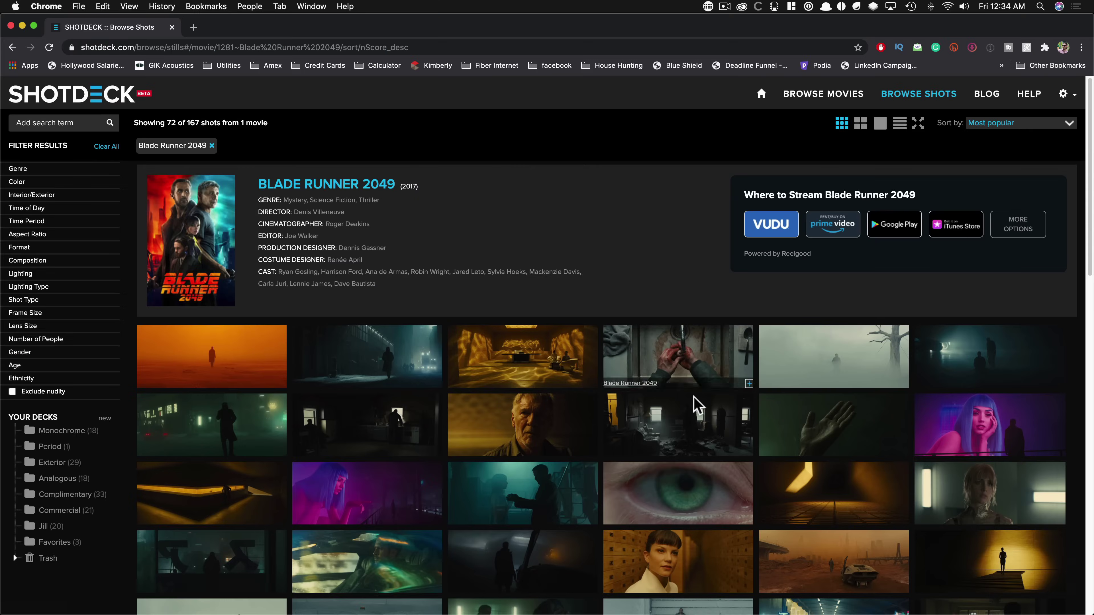
scroll(701, 415, "down", 5)
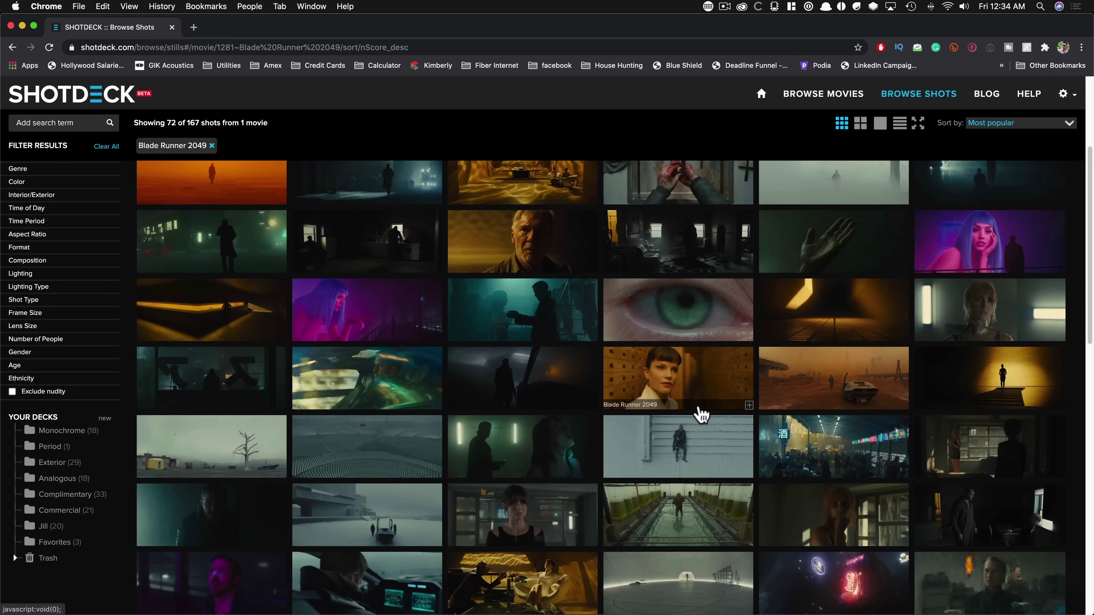
scroll(700, 414, "down", 1)
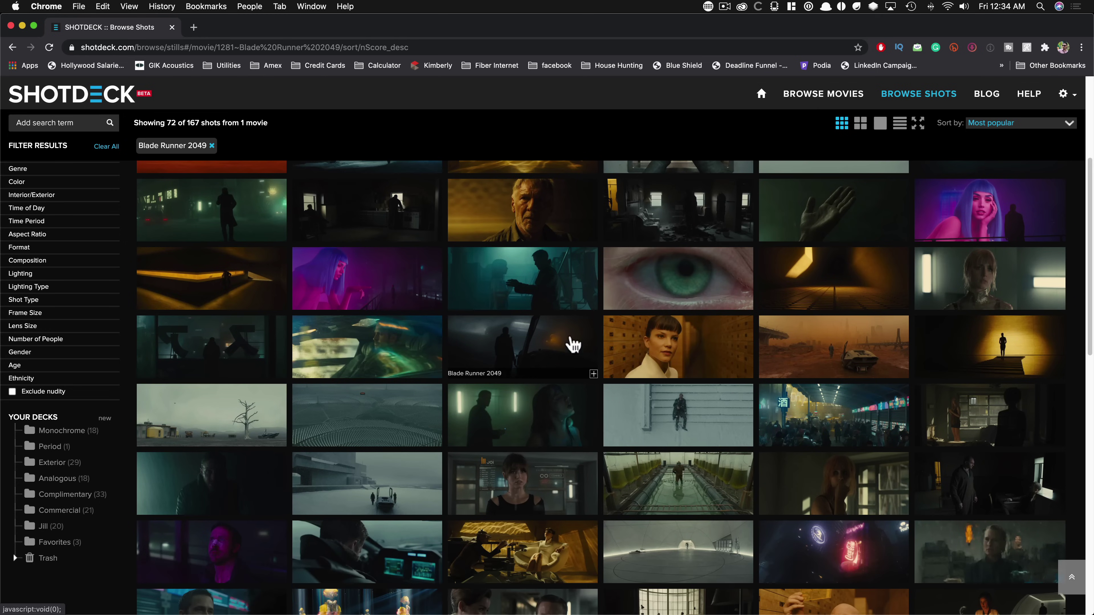
- View the shot details and full-size image of the orange wasteland still with the parked car
left_click(842, 355)
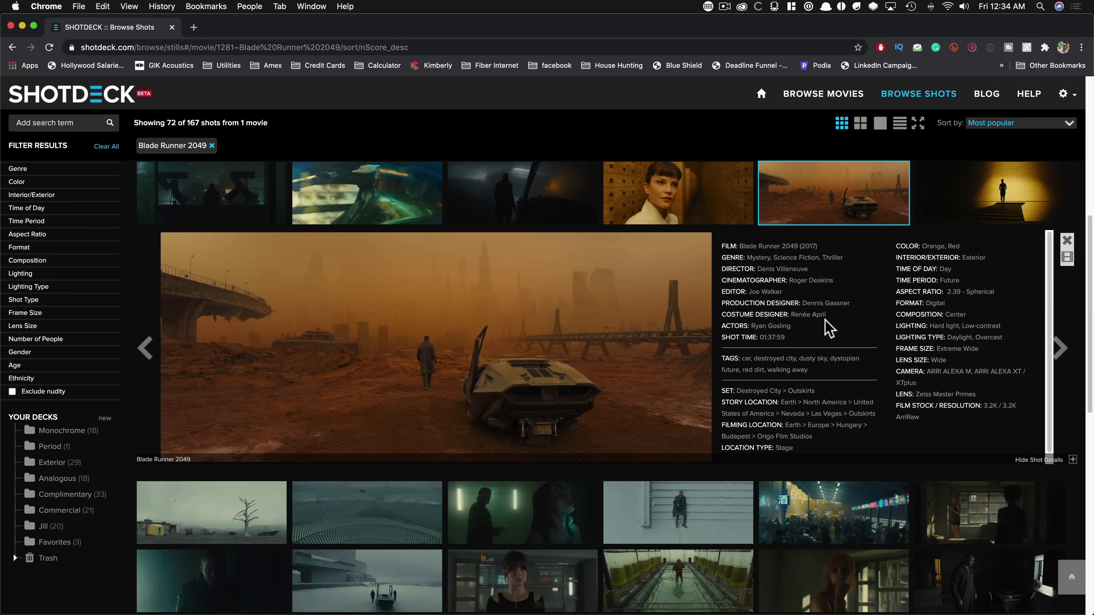
left_click(447, 353)
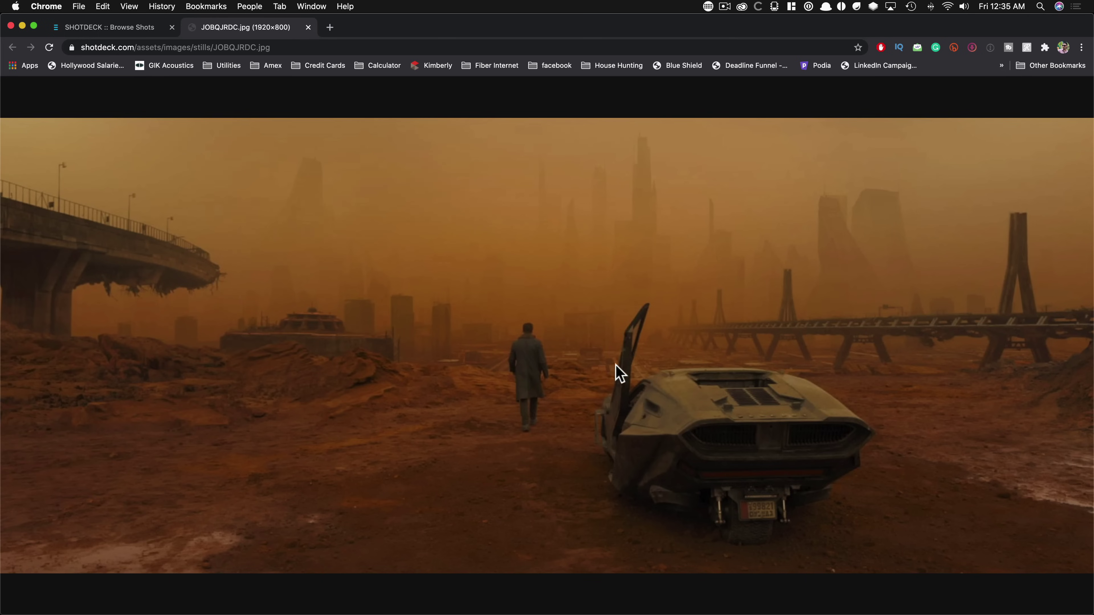
right_click(620, 371)
key("super+w")
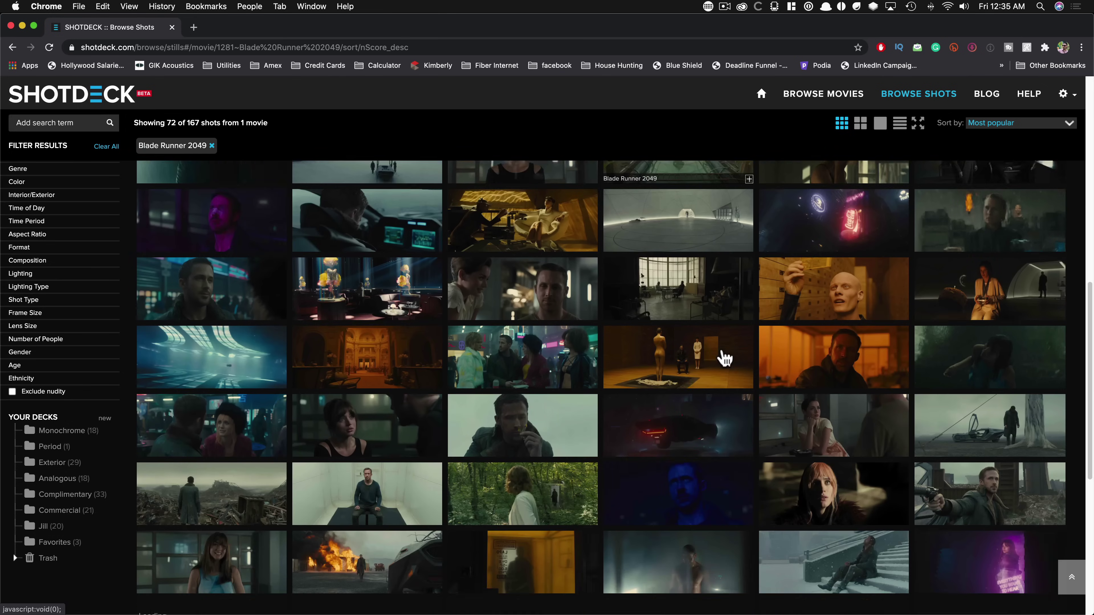
scroll(648, 393, "down", 1)
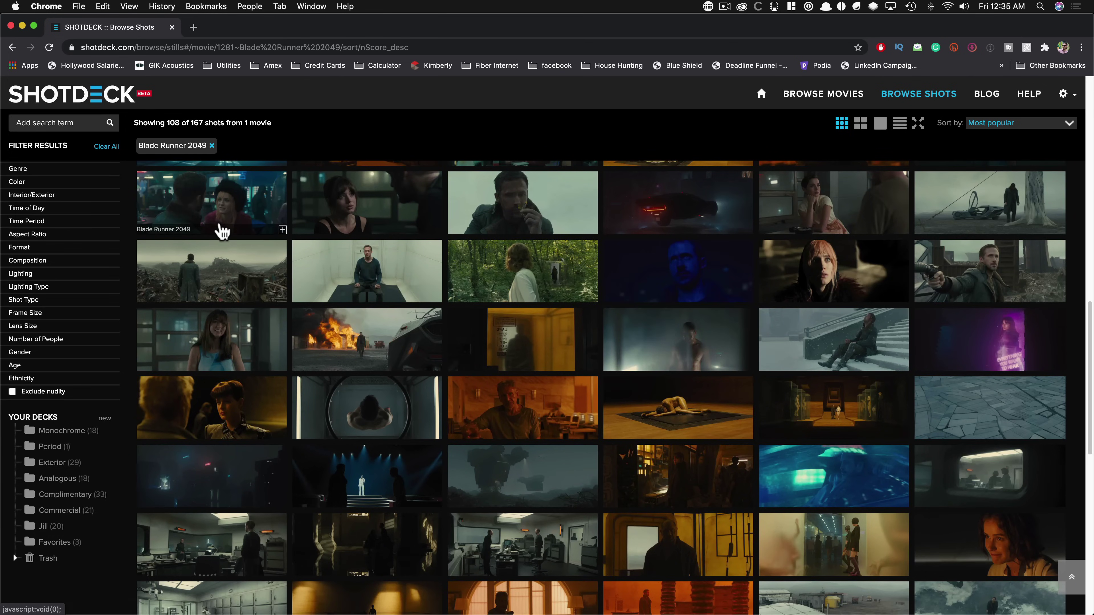
- Return to browsing all shots and view the details and full-size image of the man in glasses from Her
left_click(943, 100)
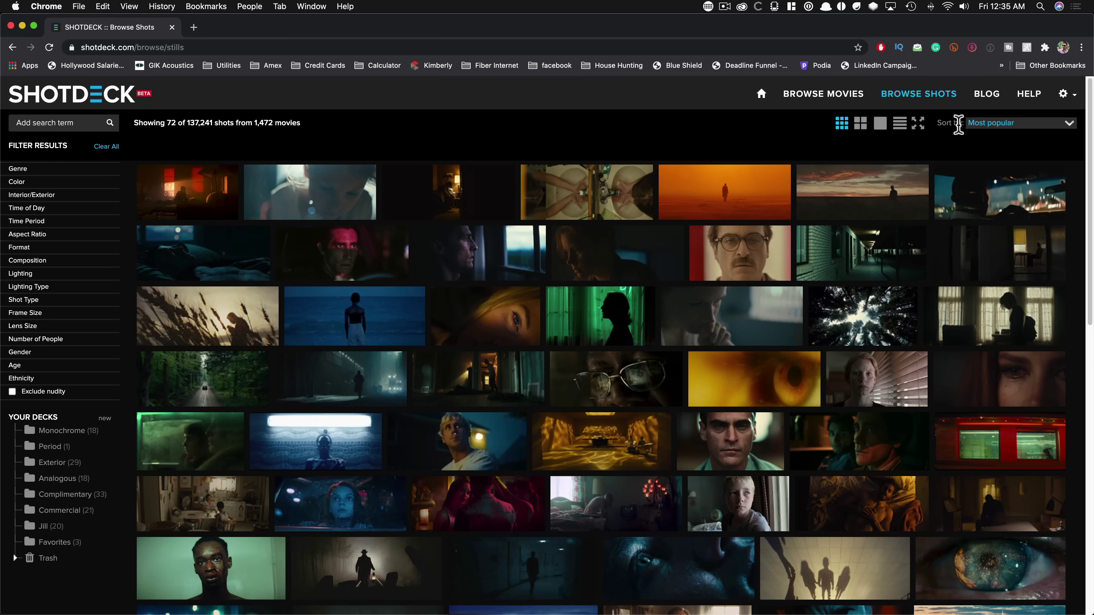
left_click(723, 239)
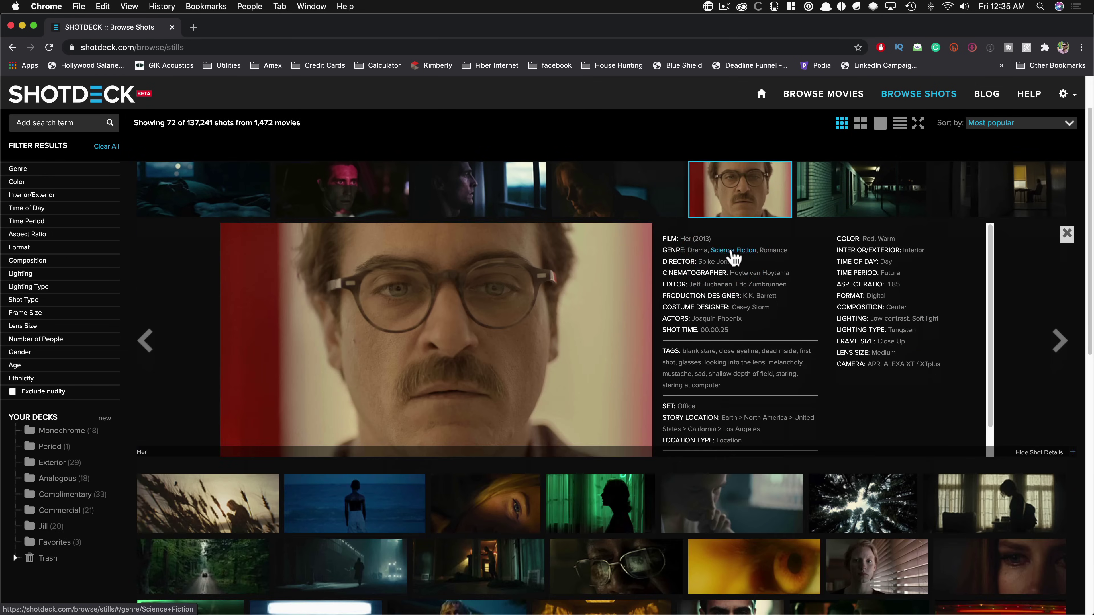
left_click(468, 325)
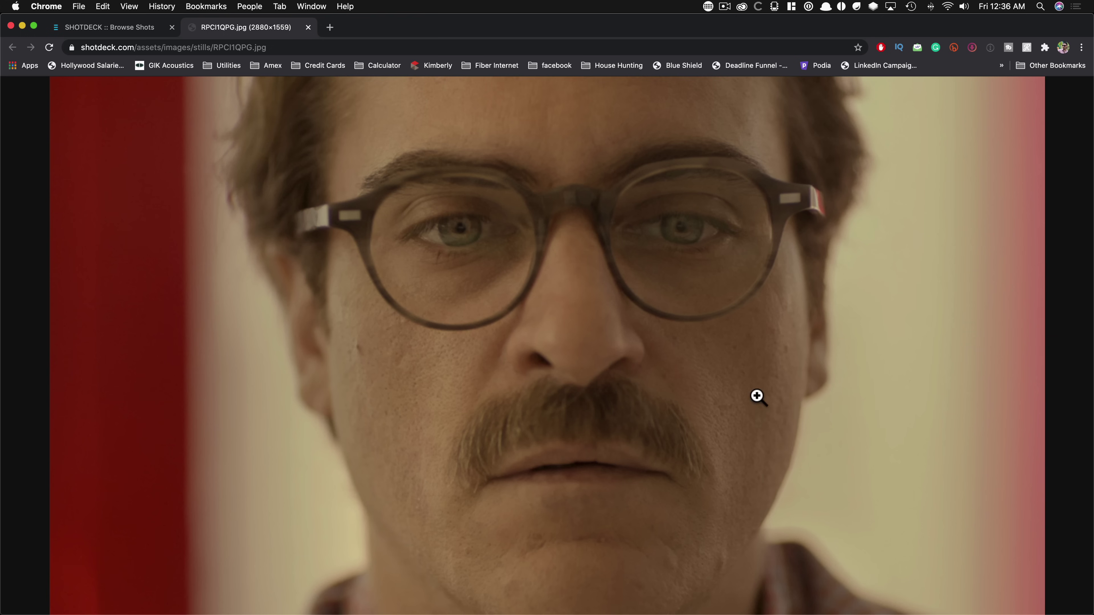
key("super+w")
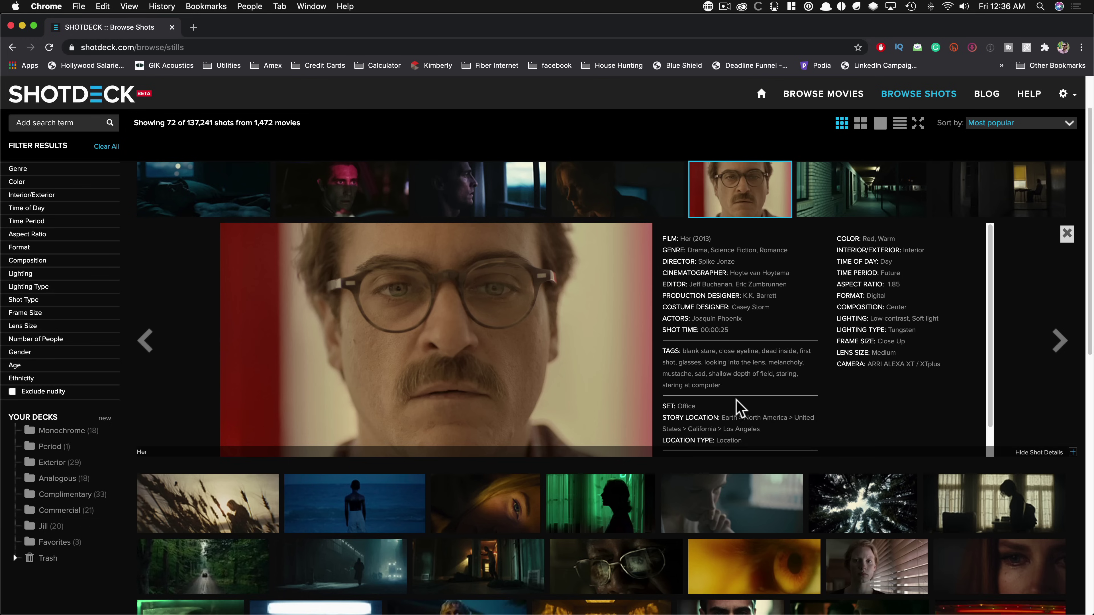
left_click(1066, 234)
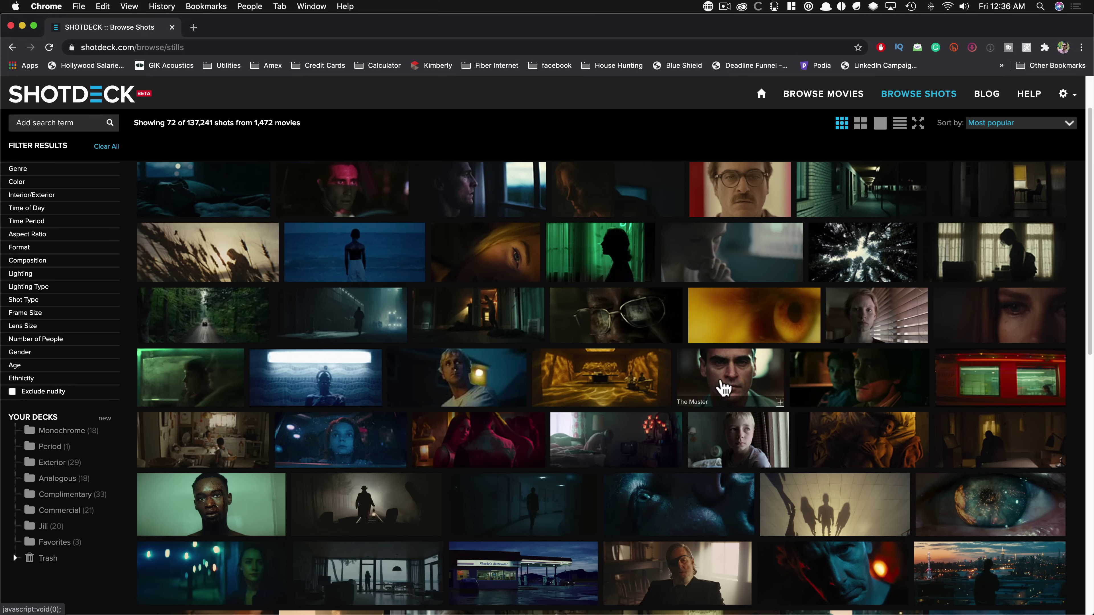
- View the shot details and full-size image of the blue-lit Mother of George still with the bright overhead light
left_click(327, 373)
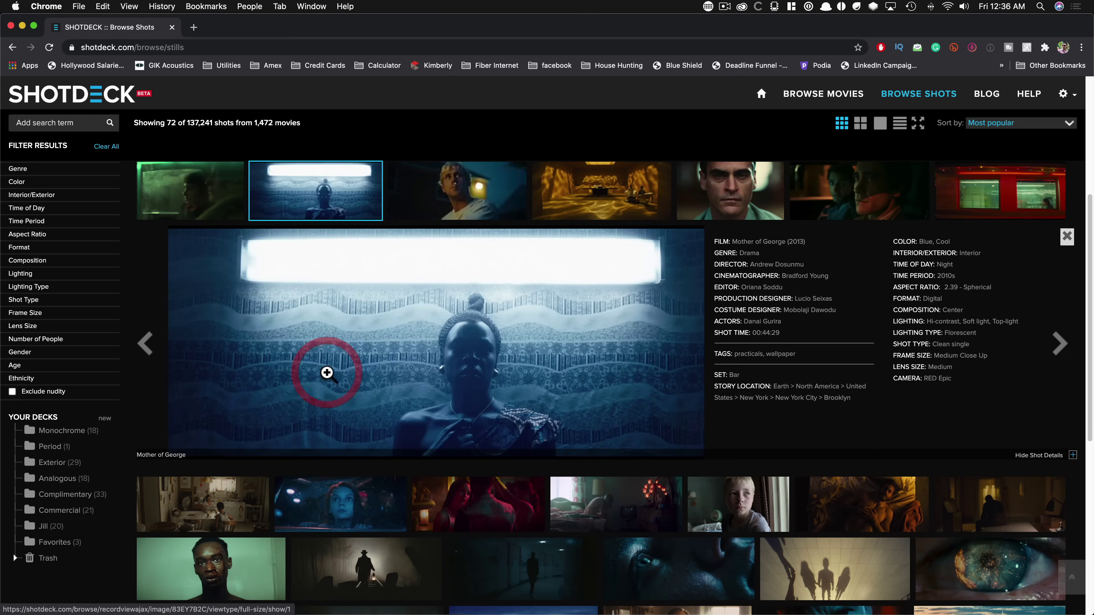
left_click(457, 360)
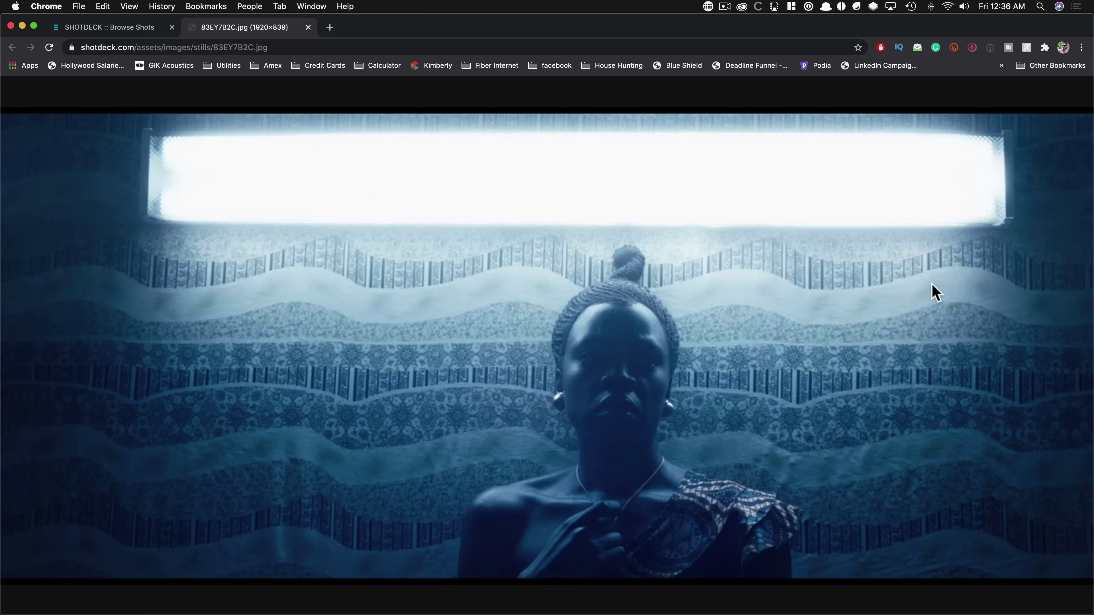
key("super+w")
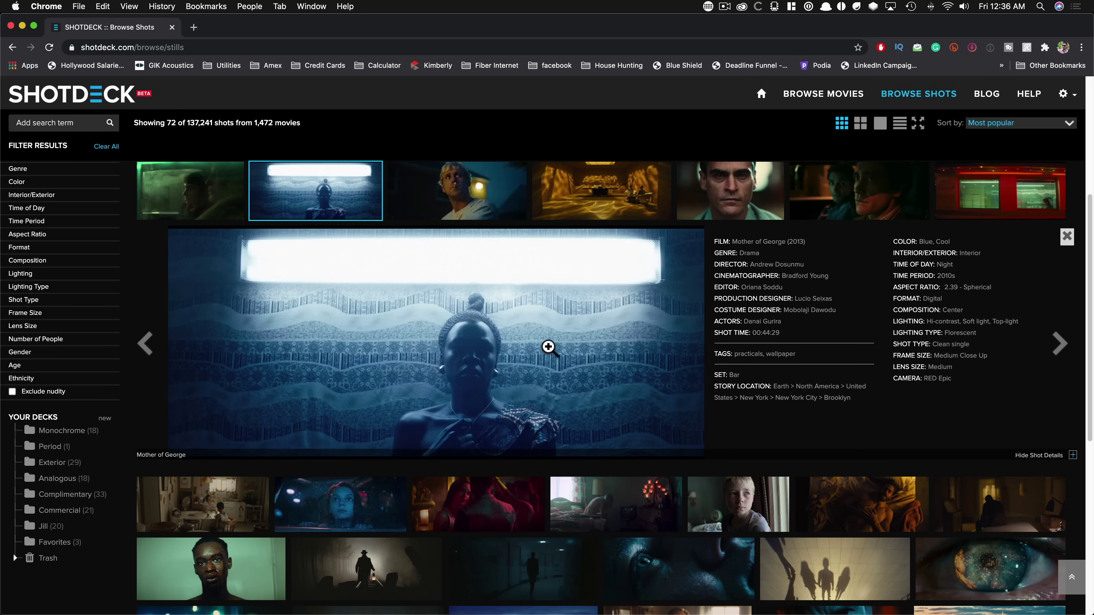
left_click(1068, 238)
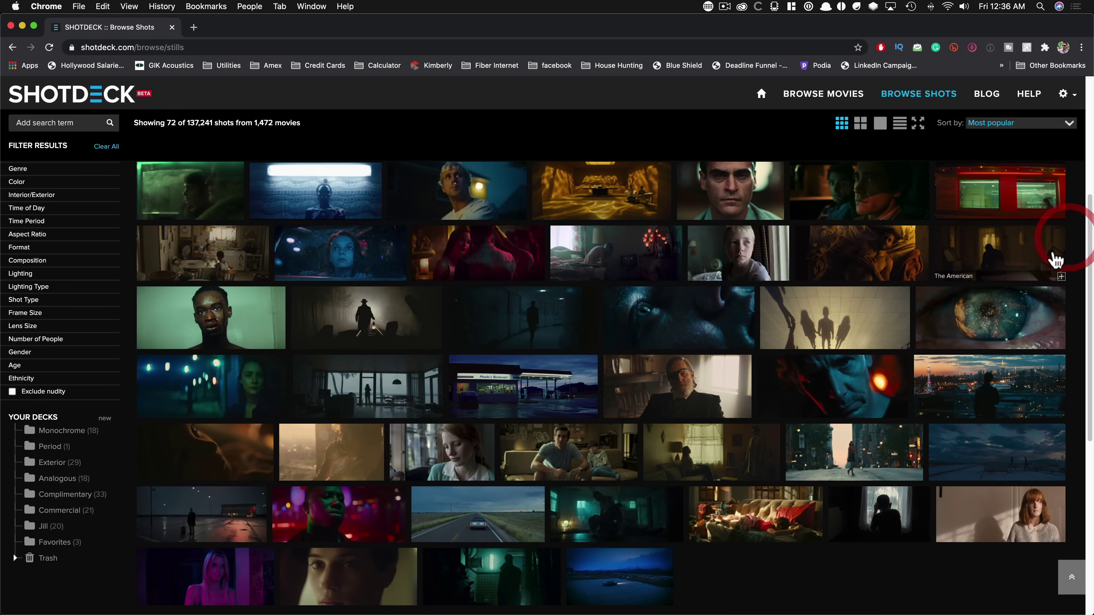
- View the shot details and full-size image of the Zodiac still with the man and boy on the couch
scroll(572, 355, "down", 2)
left_click(573, 356)
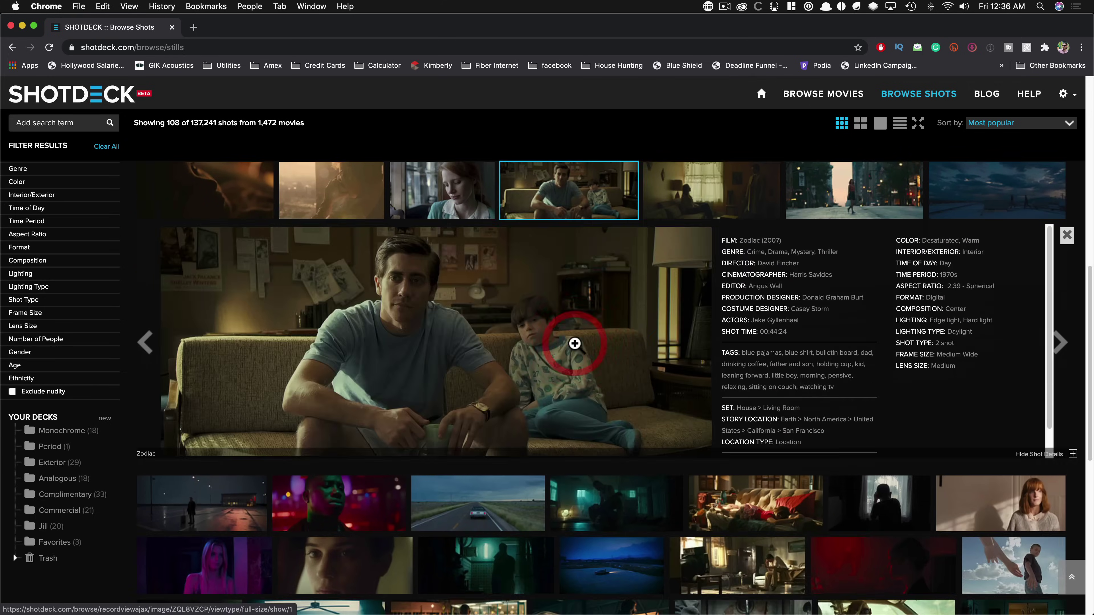
left_click(411, 343)
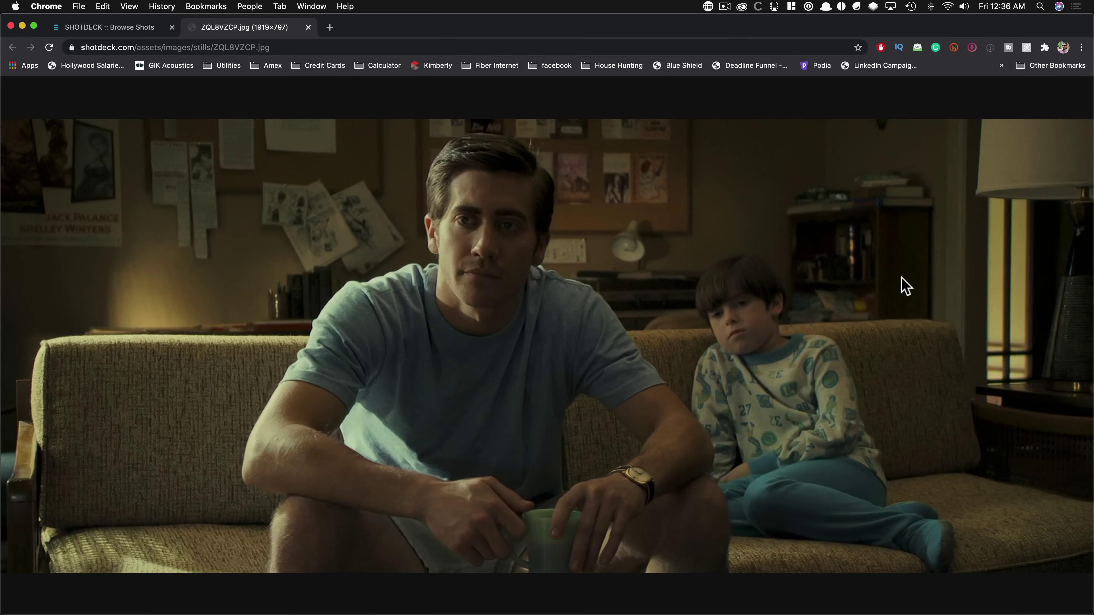
key("super+w")
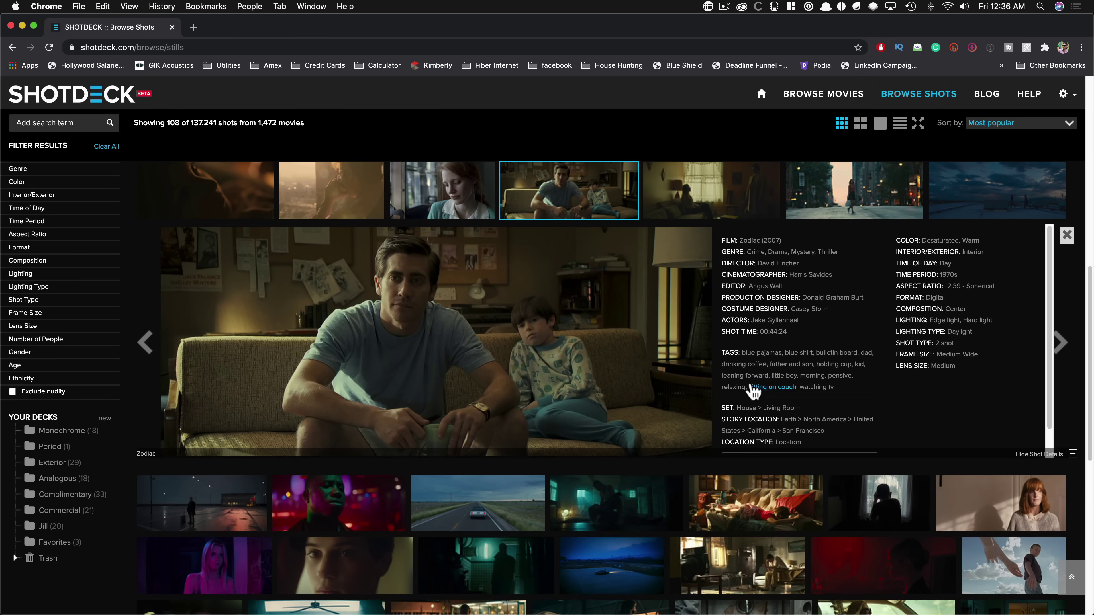
left_click(1067, 237)
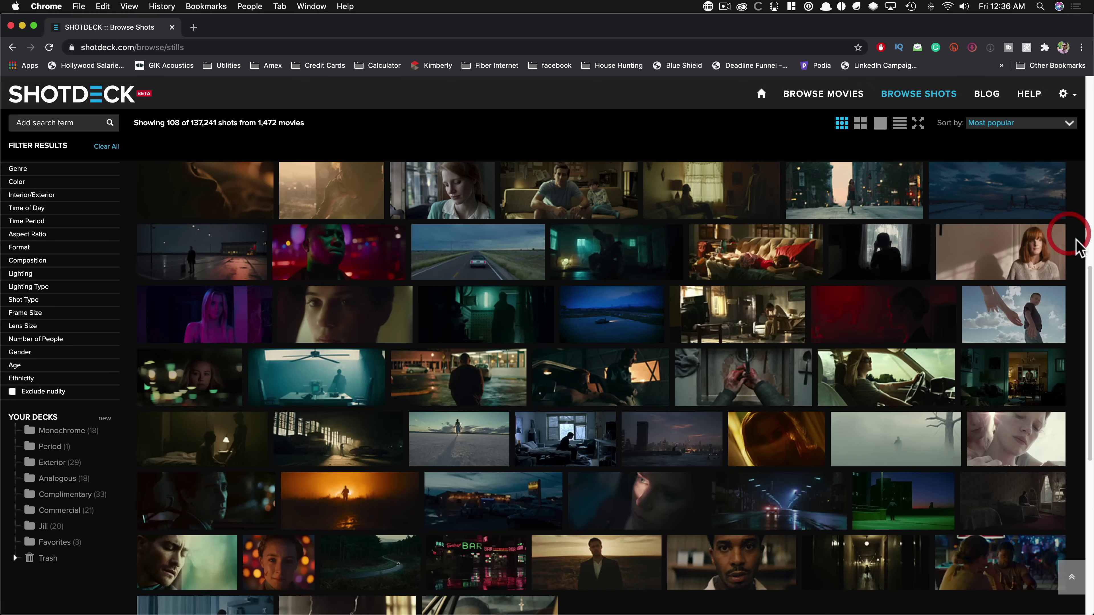
- View the details of the yellow-lit older man from Blade Runner 2049, play and pause its video clip, and close the shot
scroll(652, 368, "down", 9)
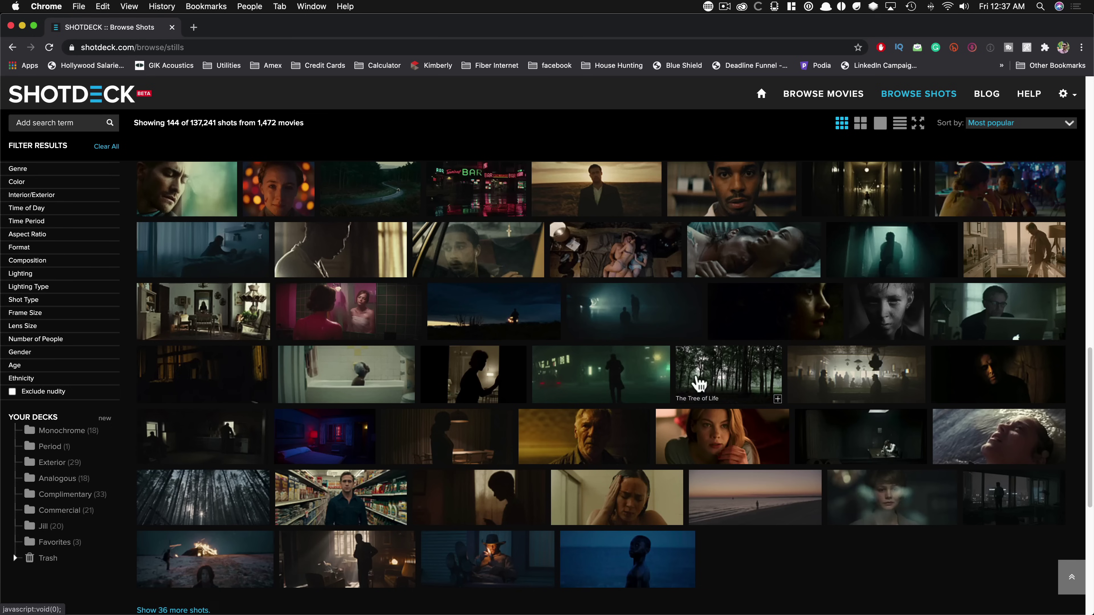
left_click(568, 436)
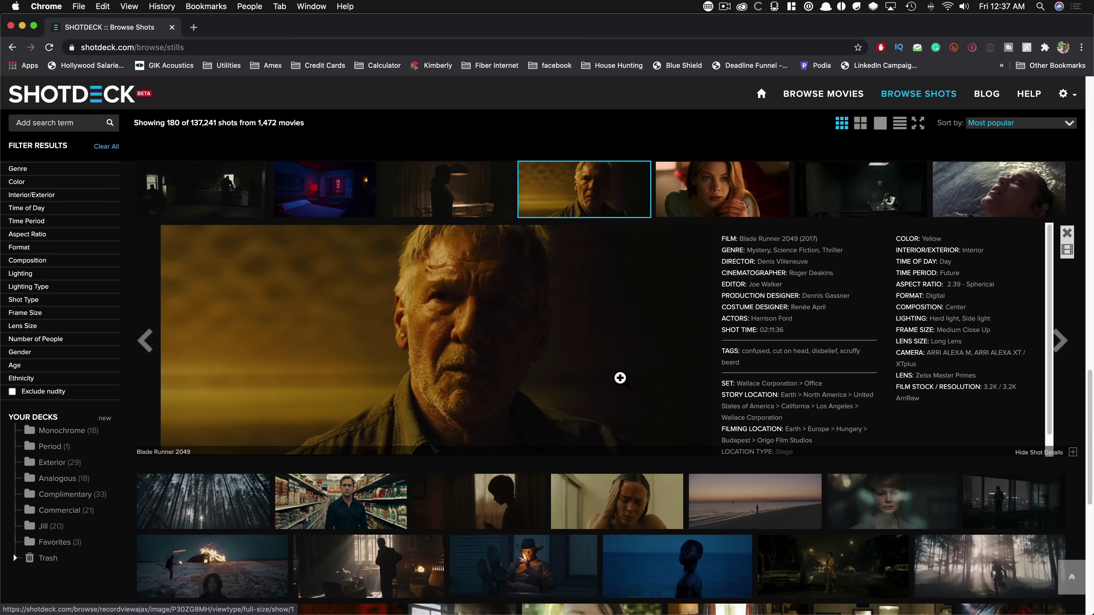
left_click(1067, 254)
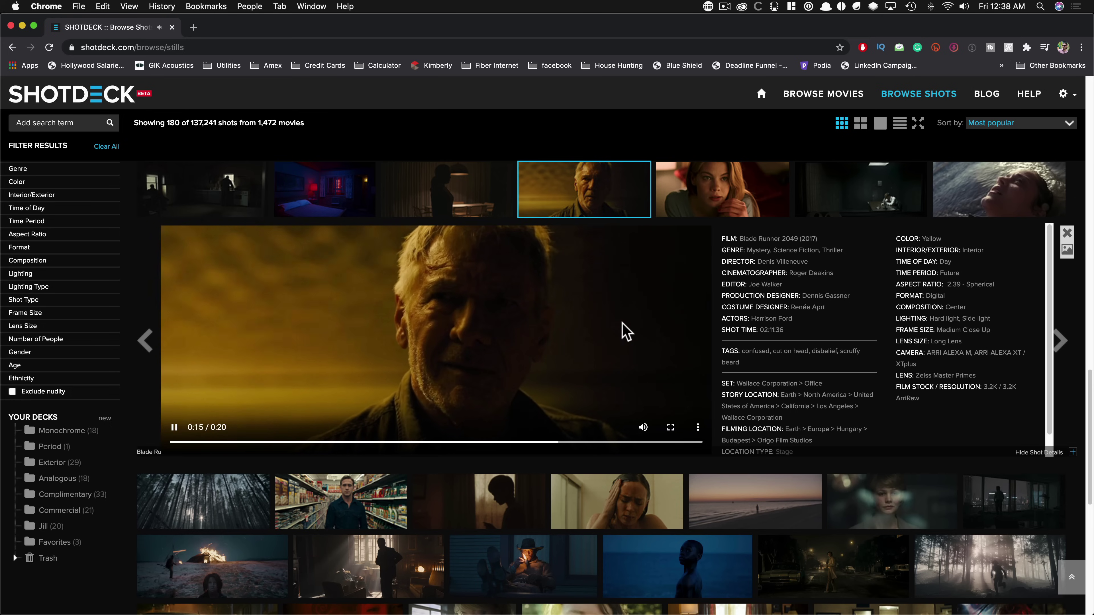
left_click(630, 326)
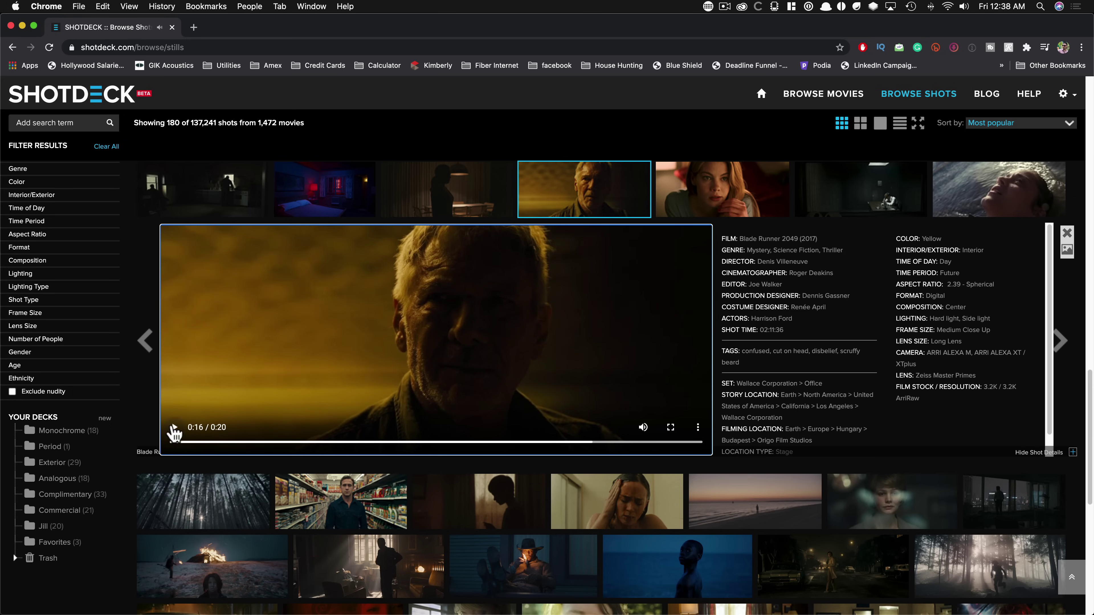
double_click(1063, 248)
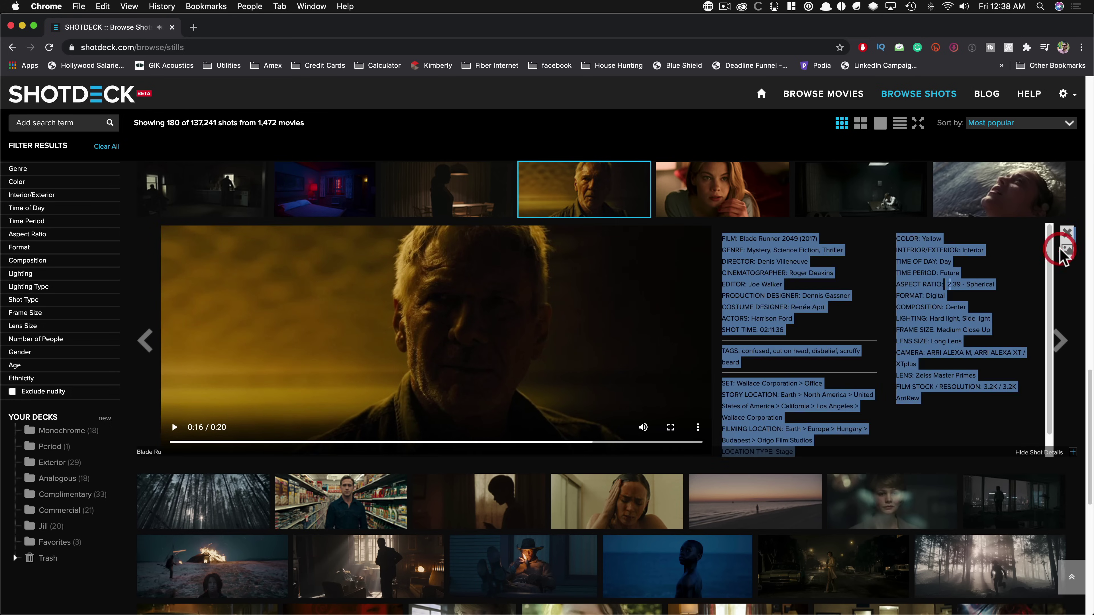
left_click(1068, 252)
left_click(1022, 269)
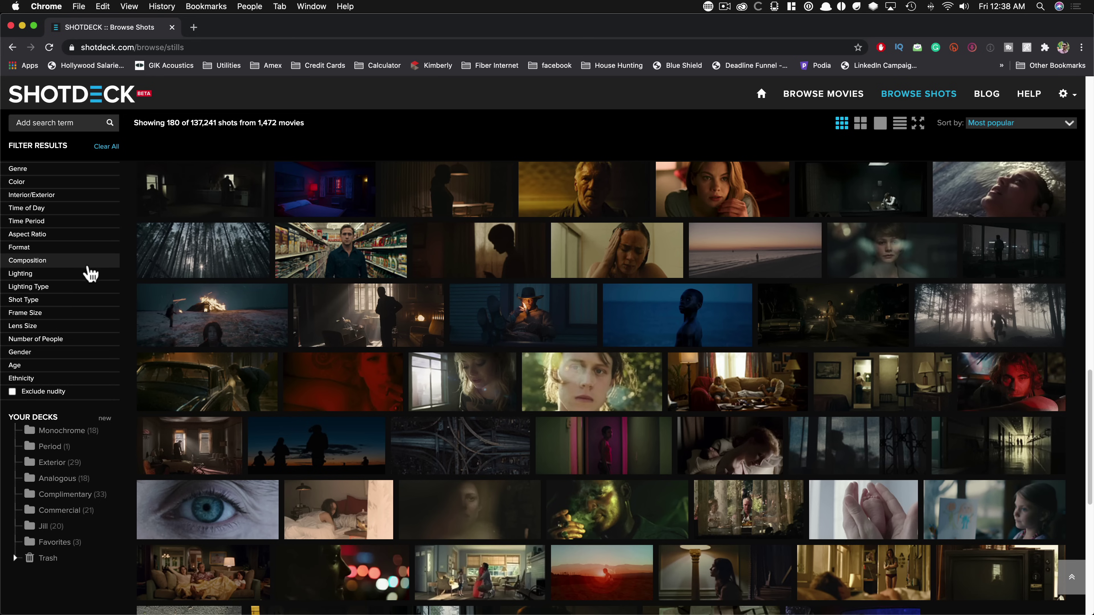
- Filter the shots by the Mystery genre
left_click(45, 169)
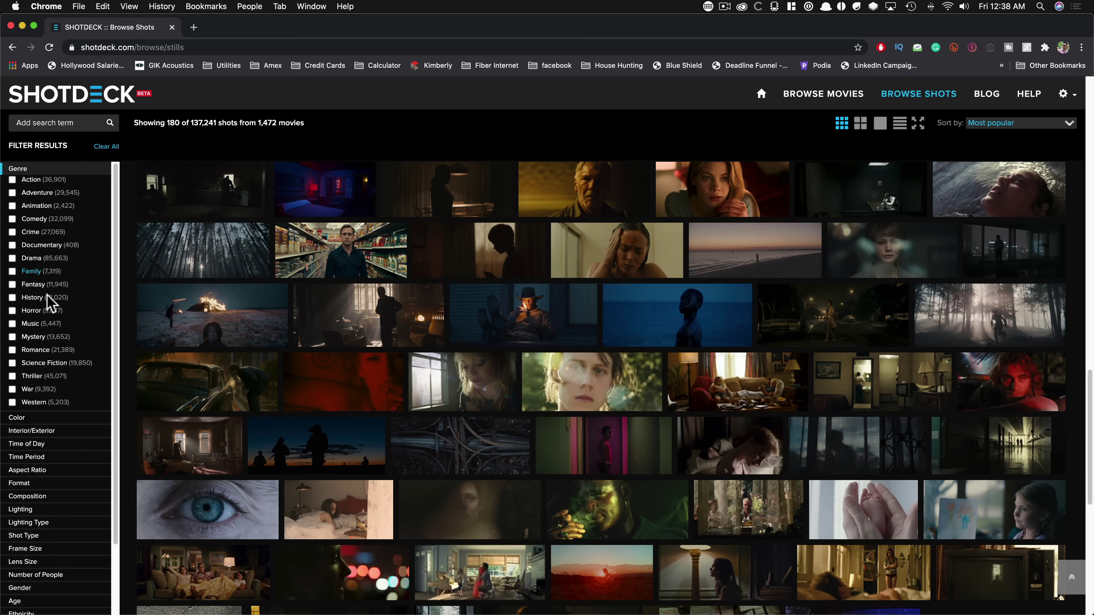
left_click(12, 337)
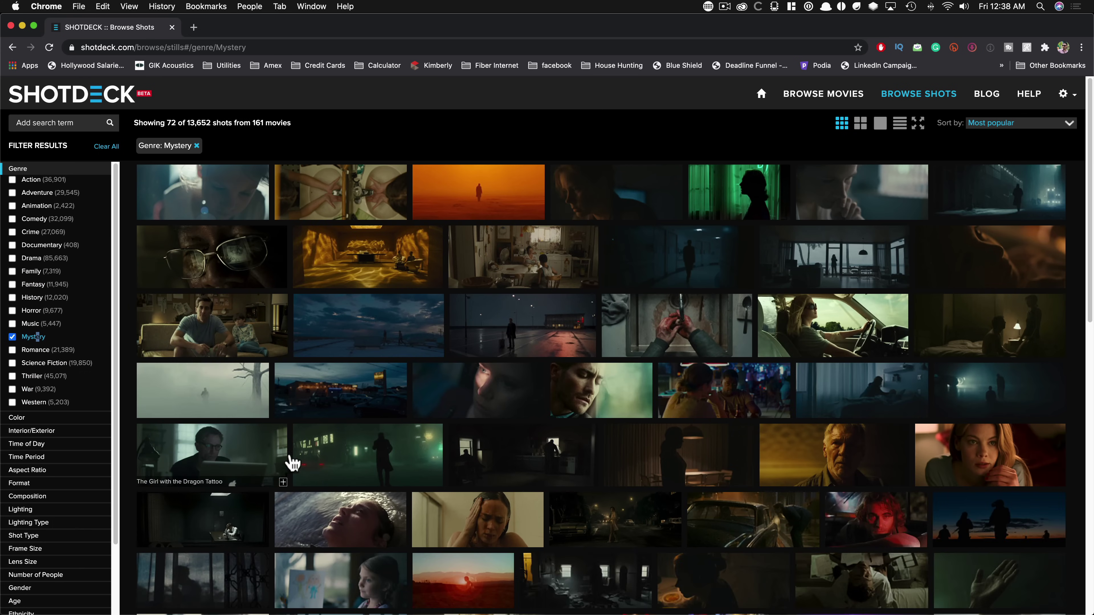
- Collapse the genre options and clear the Mystery filter from the shot results
left_click(16, 169)
left_click(12, 167)
left_click(103, 146)
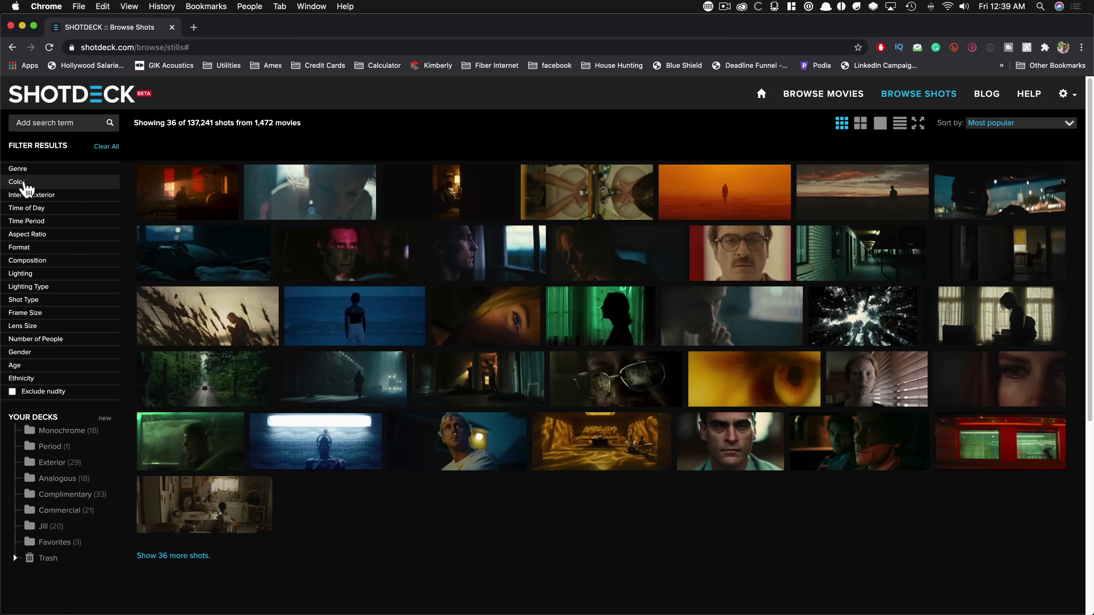
- Look through the available filter options under Color, Lighting Type and Lighting
left_click(20, 183)
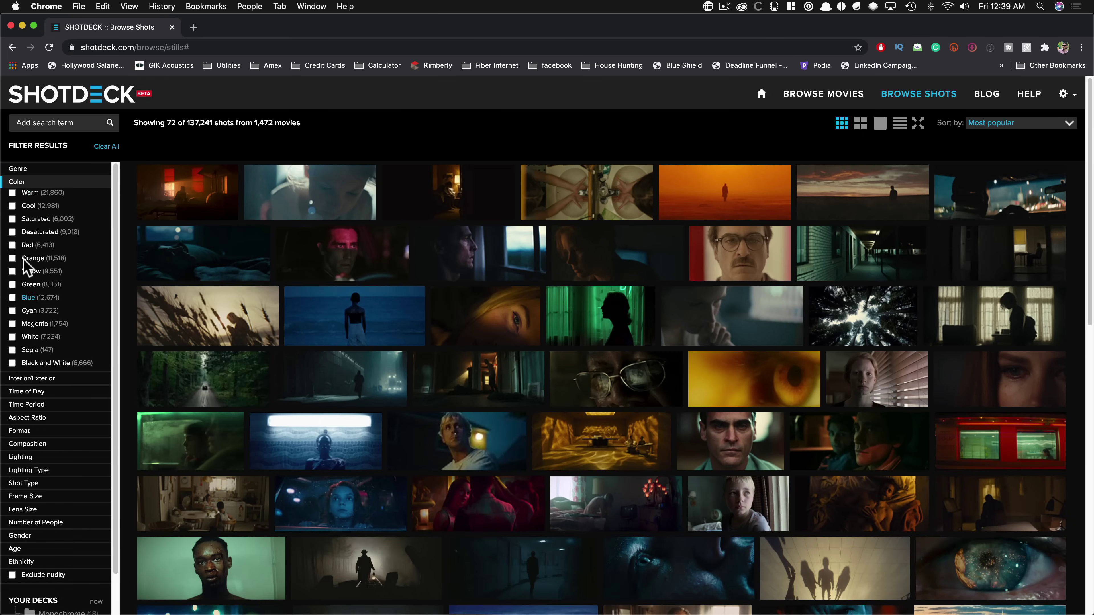
left_click(40, 180)
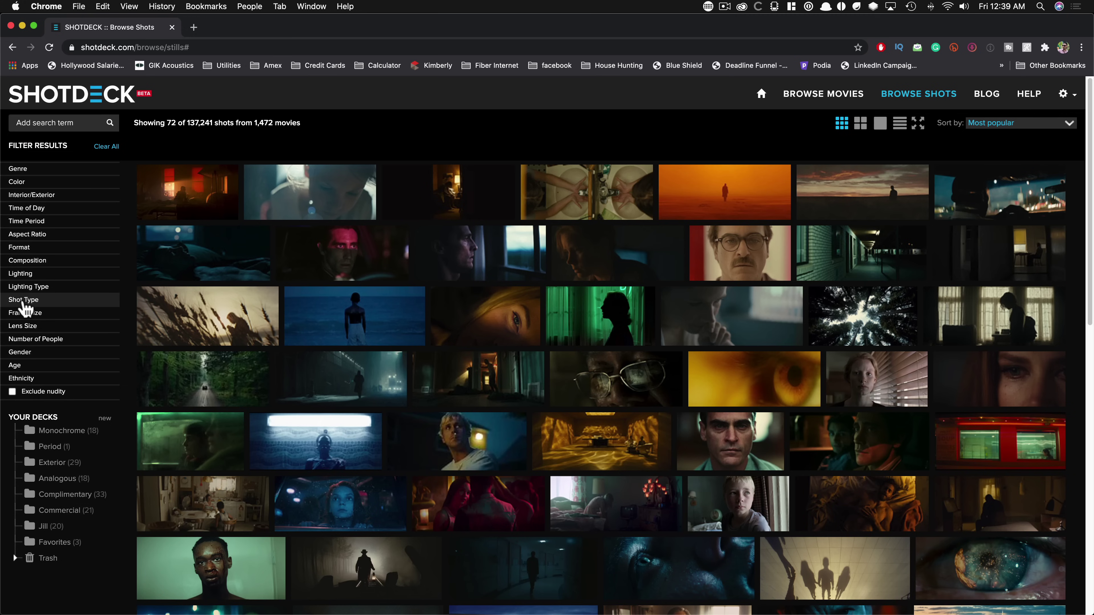
left_click(37, 287)
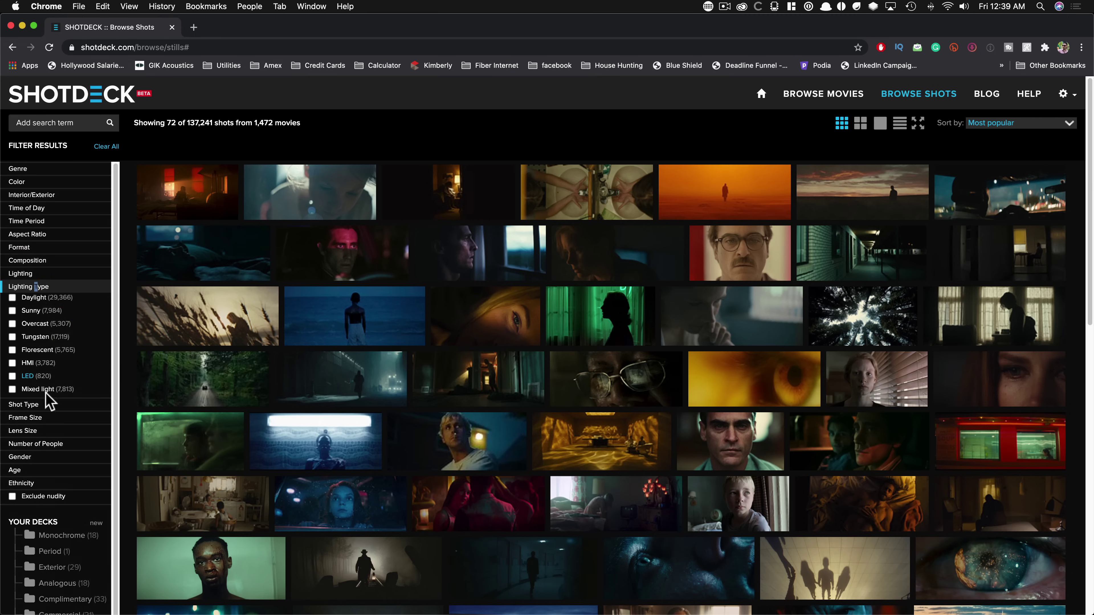
left_click(54, 287)
left_click(57, 274)
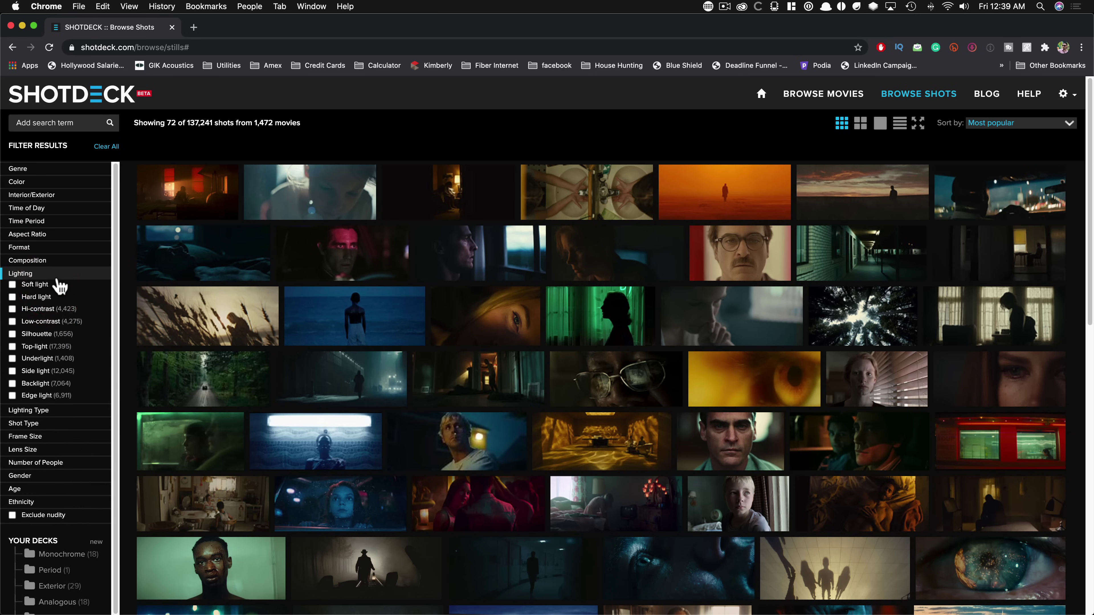
left_click(60, 276)
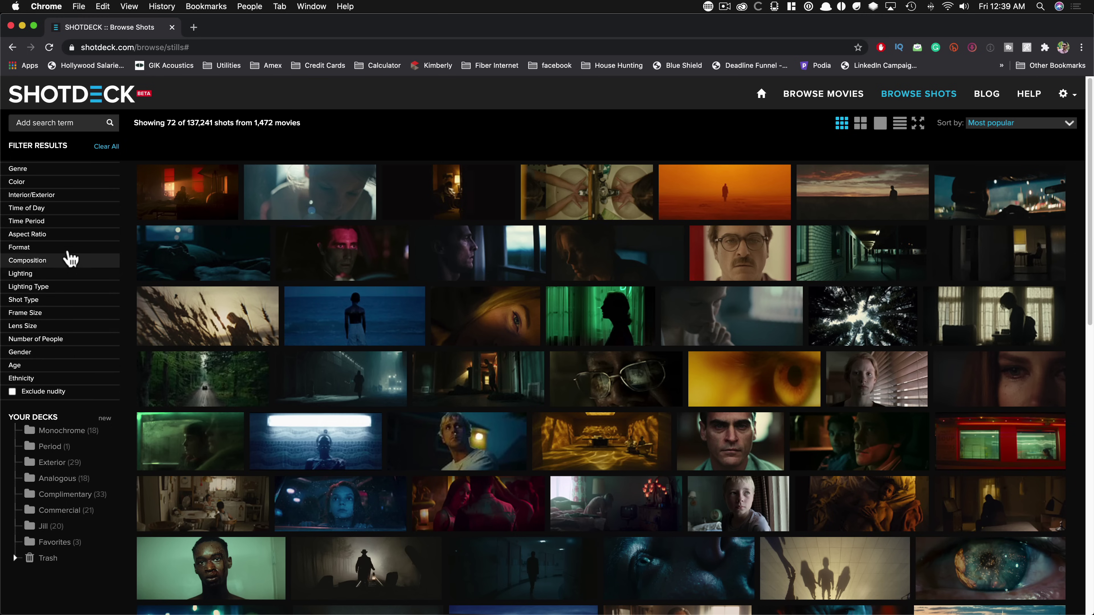
- Filter the shots by the Extreme Wide and Close Up frame sizes and the Cool color
left_click(51, 315)
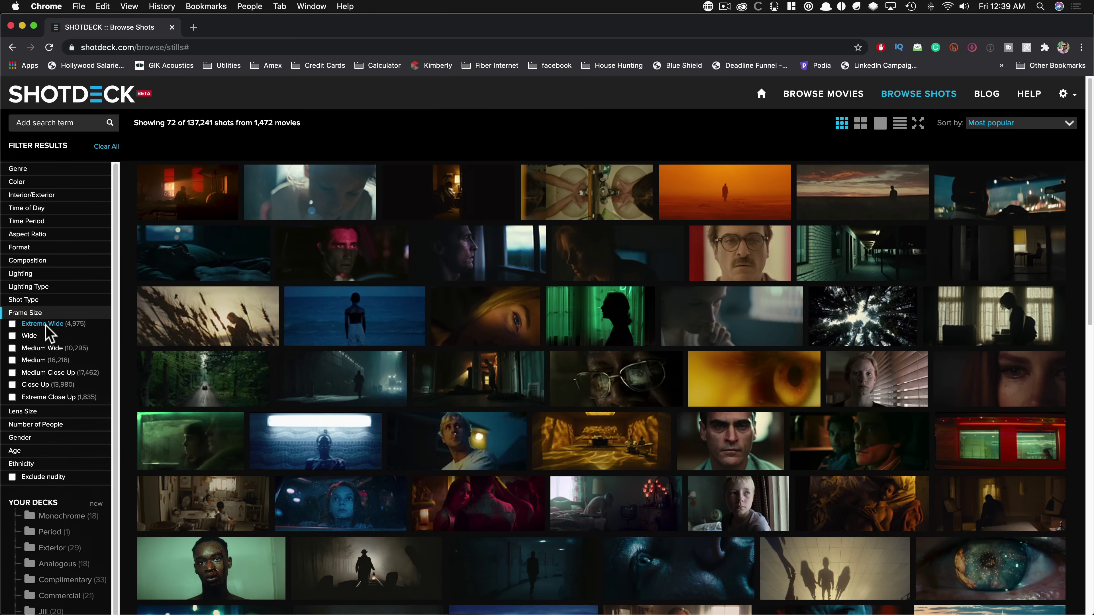
left_click(12, 326)
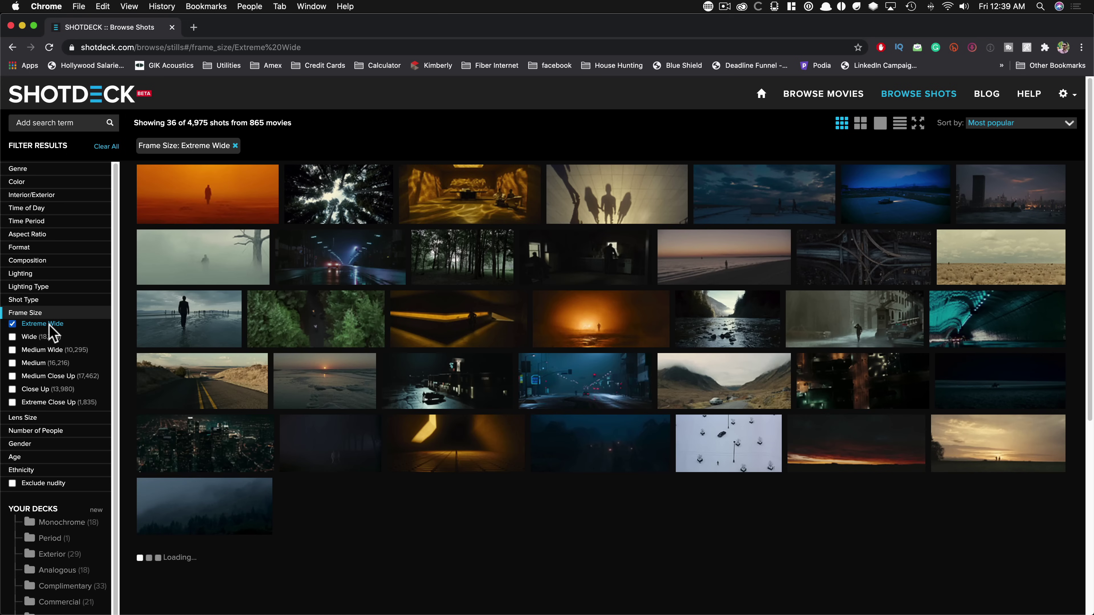
left_click(13, 389)
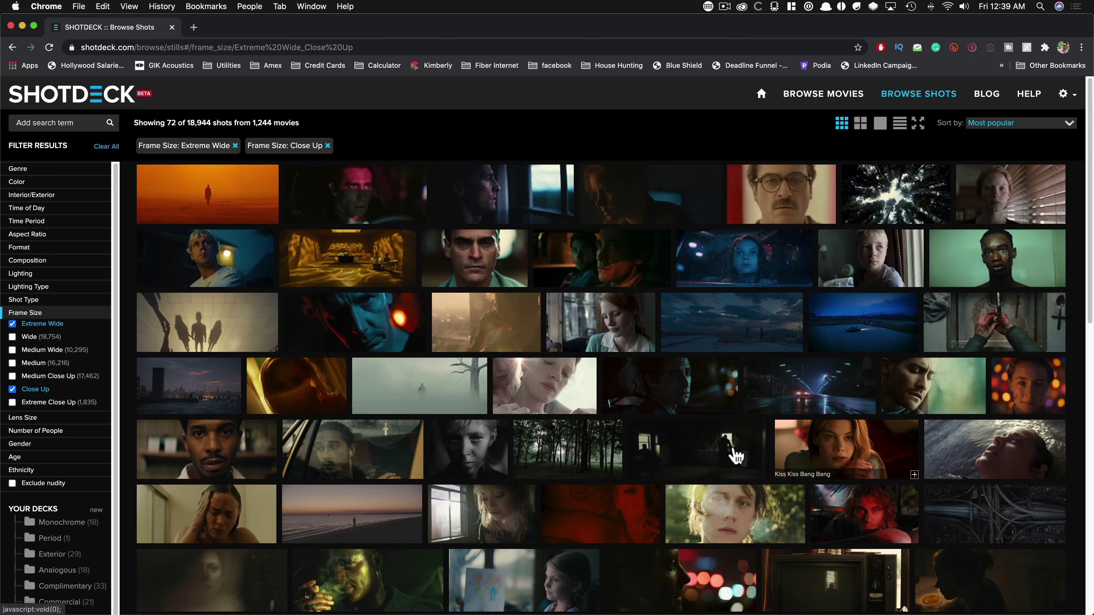
left_click(37, 183)
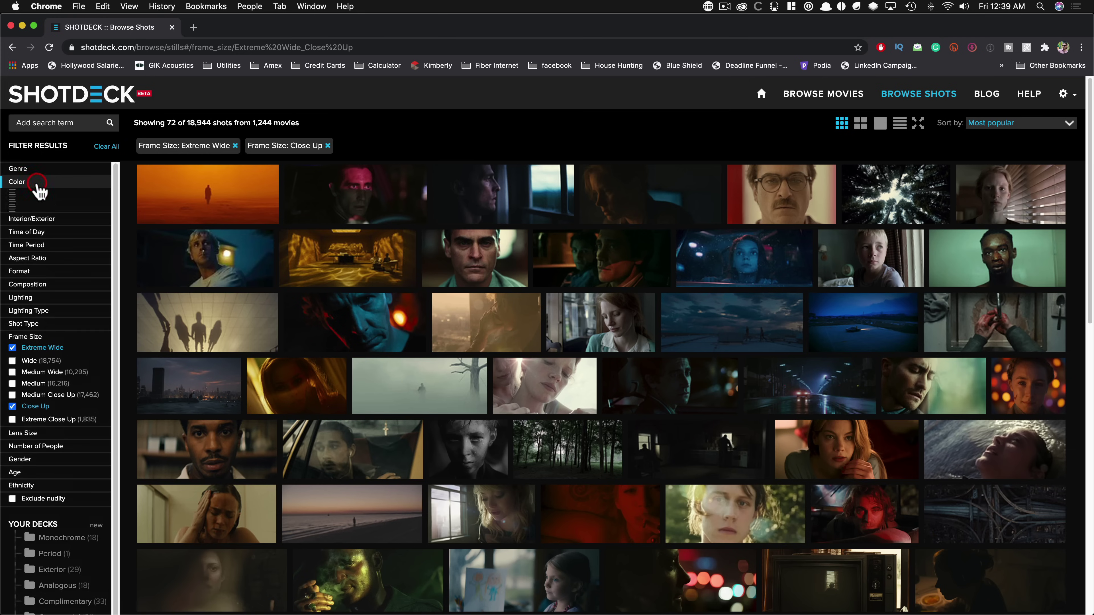
left_click(15, 207)
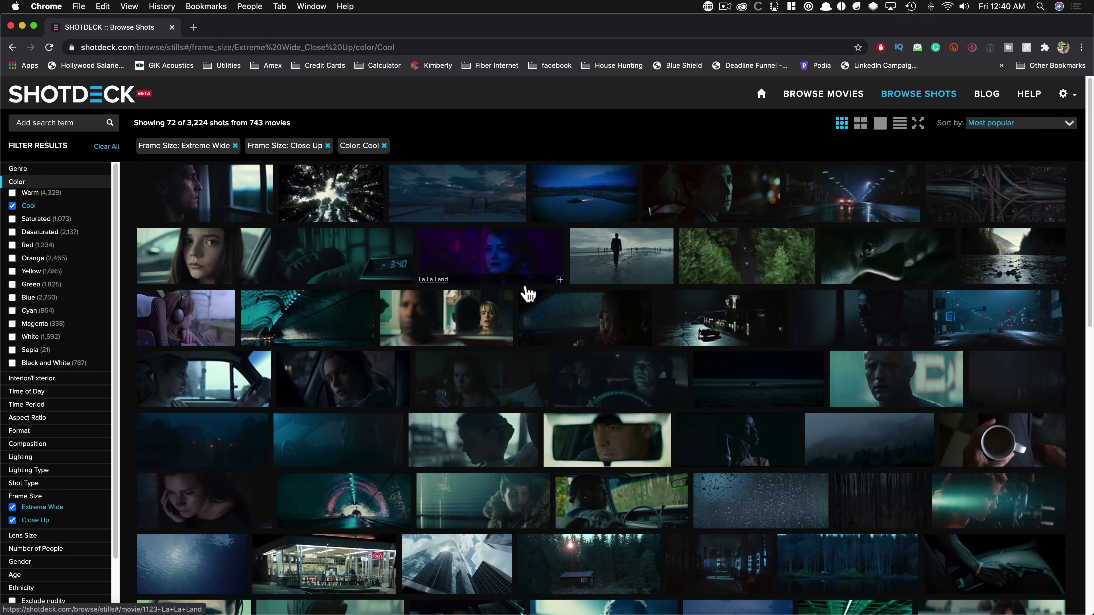
- Remove both frame size filters, clear the remaining Cool color filter, and collapse the filter options
left_click(12, 507)
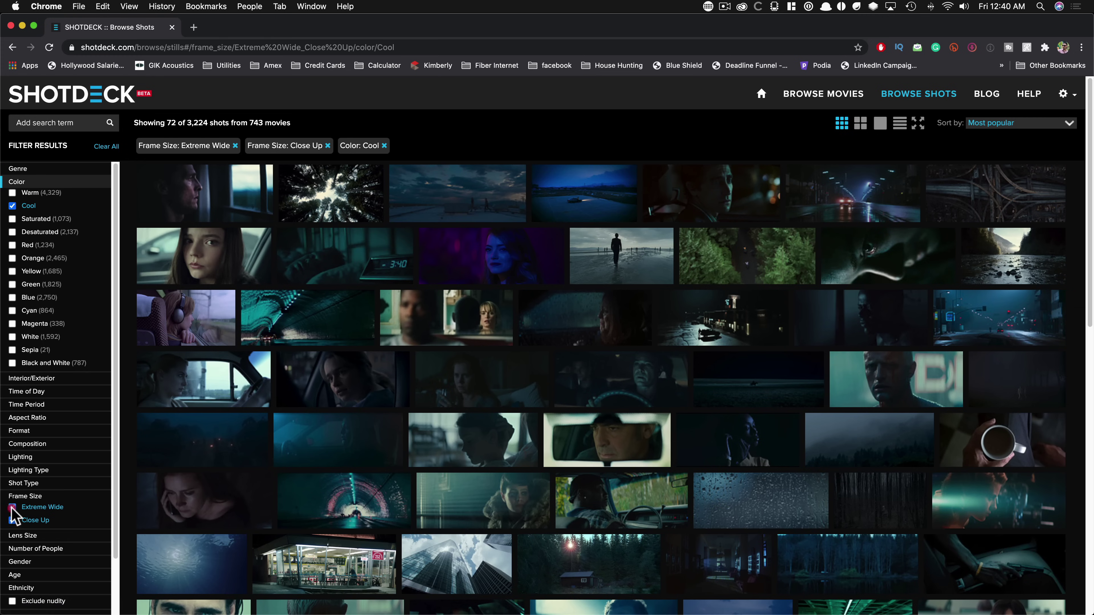
left_click(12, 520)
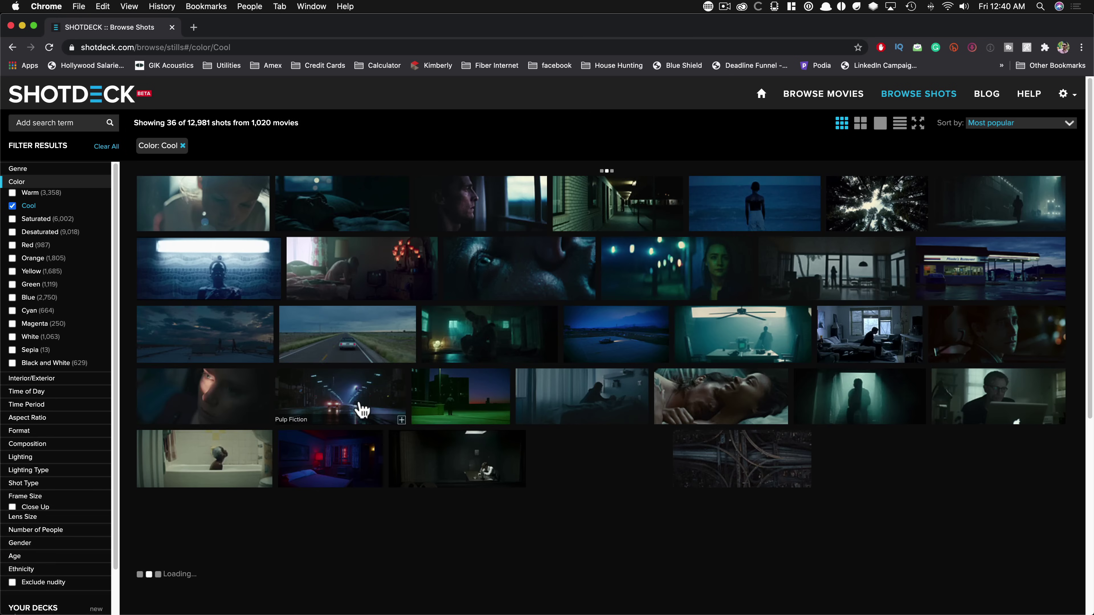
left_click(106, 147)
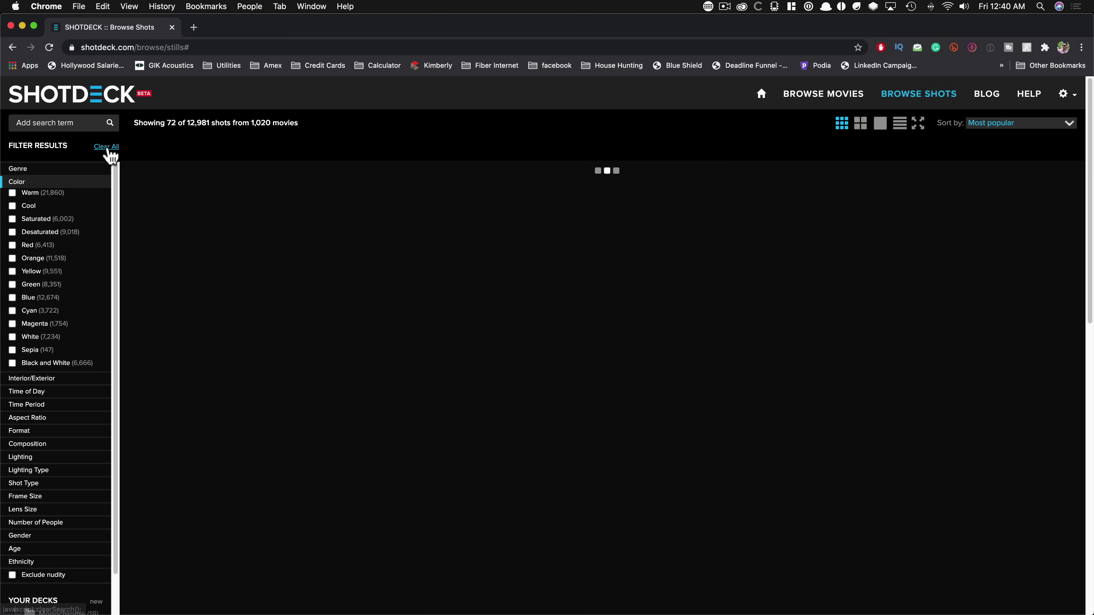
left_click(18, 169)
left_click(21, 171)
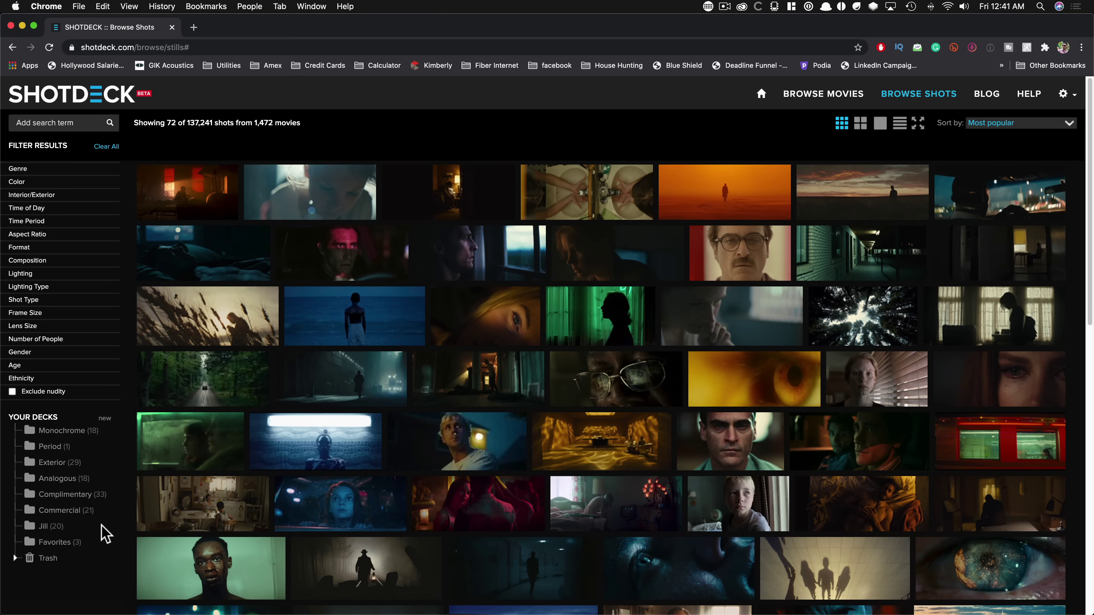
- Open the 20-shot deck below Commercial and swap its green-lit reclining man still with the pale arched building still
left_click(45, 527)
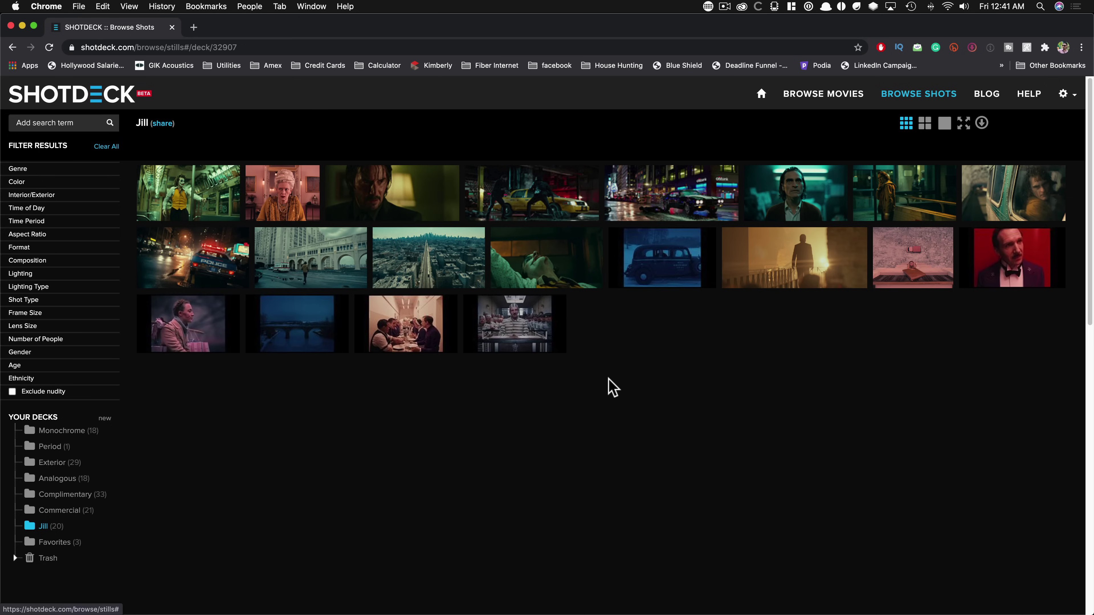
left_click_drag(568, 257, 317, 247)
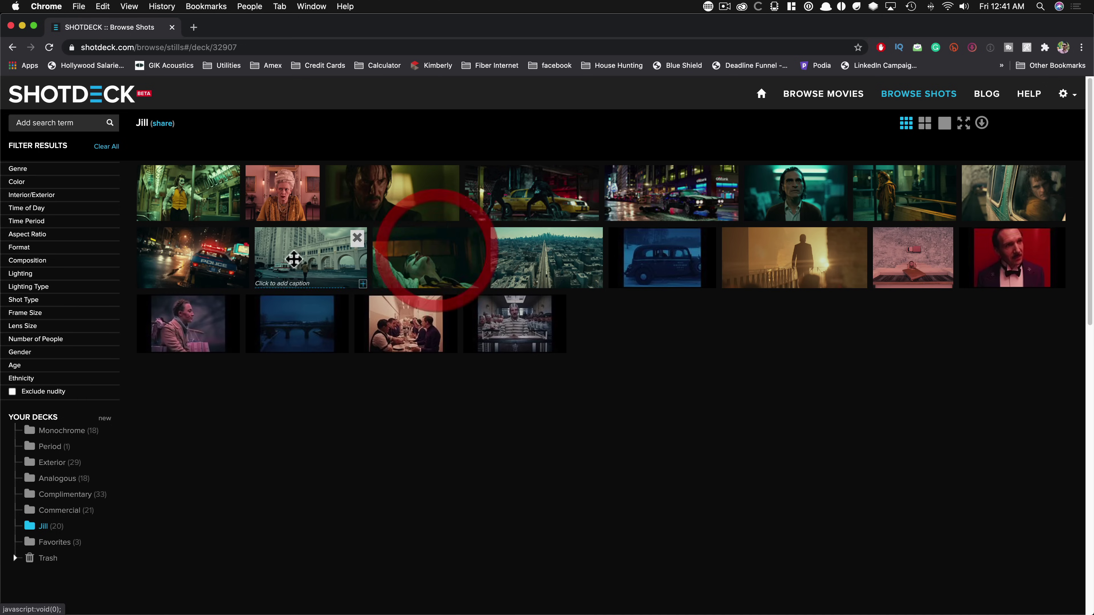
left_click_drag(556, 257, 513, 253)
left_click(715, 360)
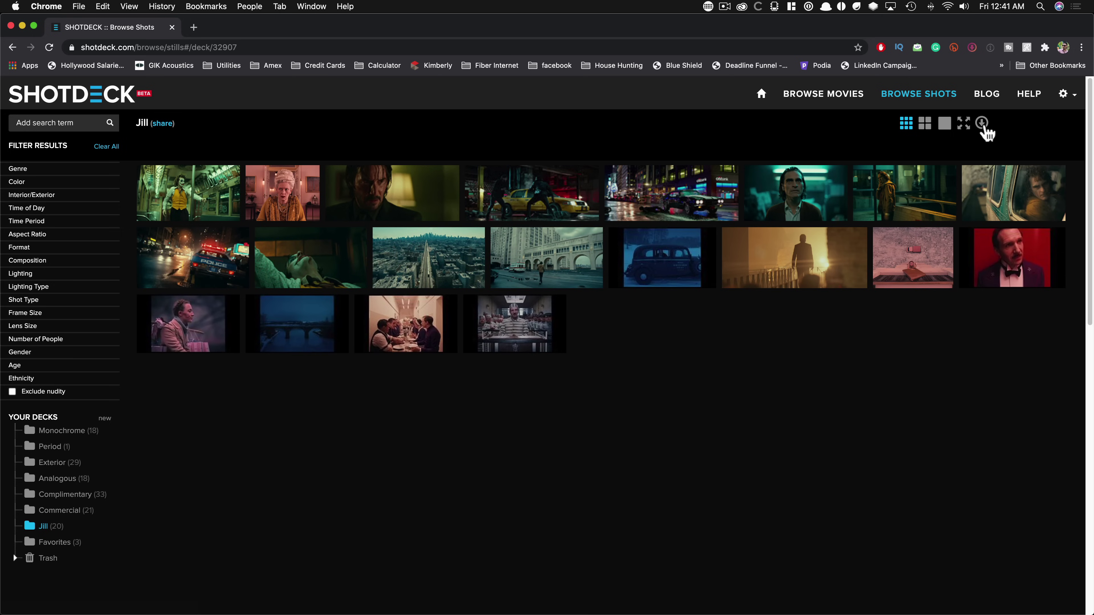
- Export the deck as a ZIP of full-size shots and open the downloaded archive
left_click(983, 127)
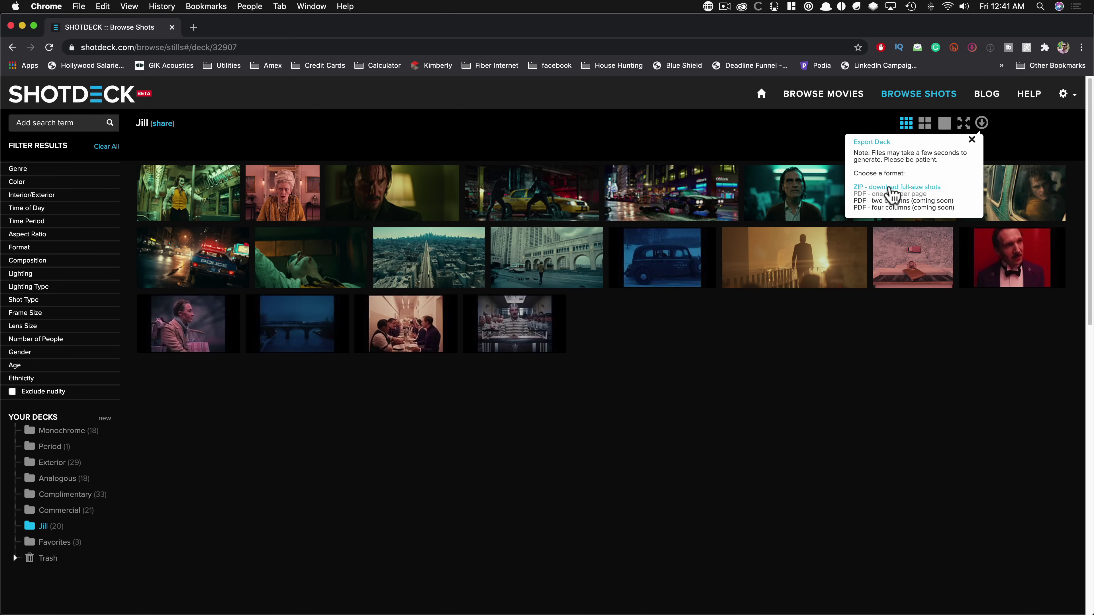
left_click(891, 187)
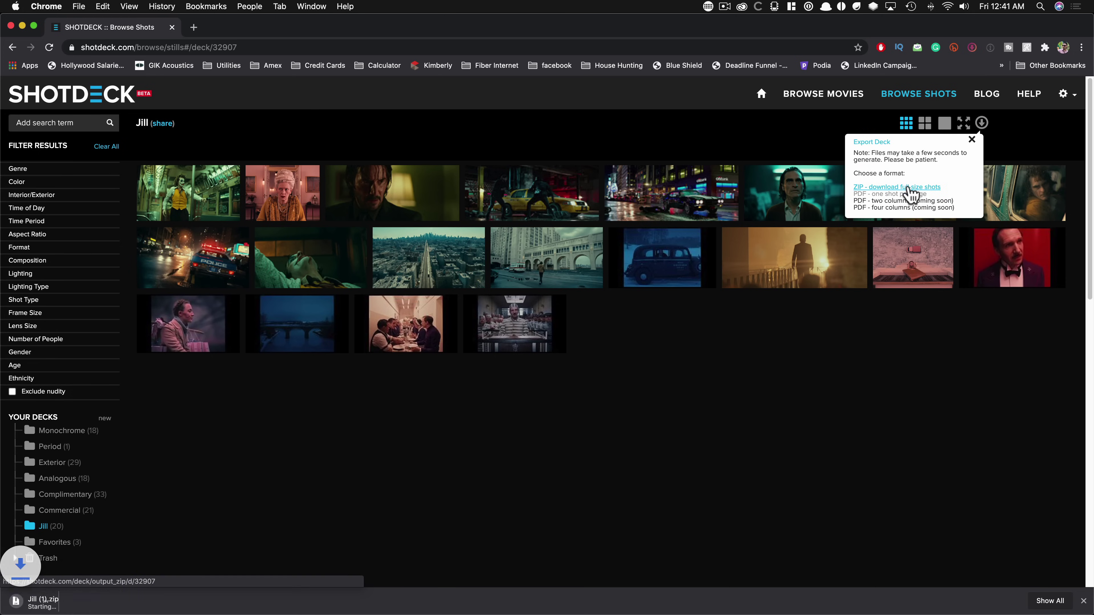
left_click(64, 602)
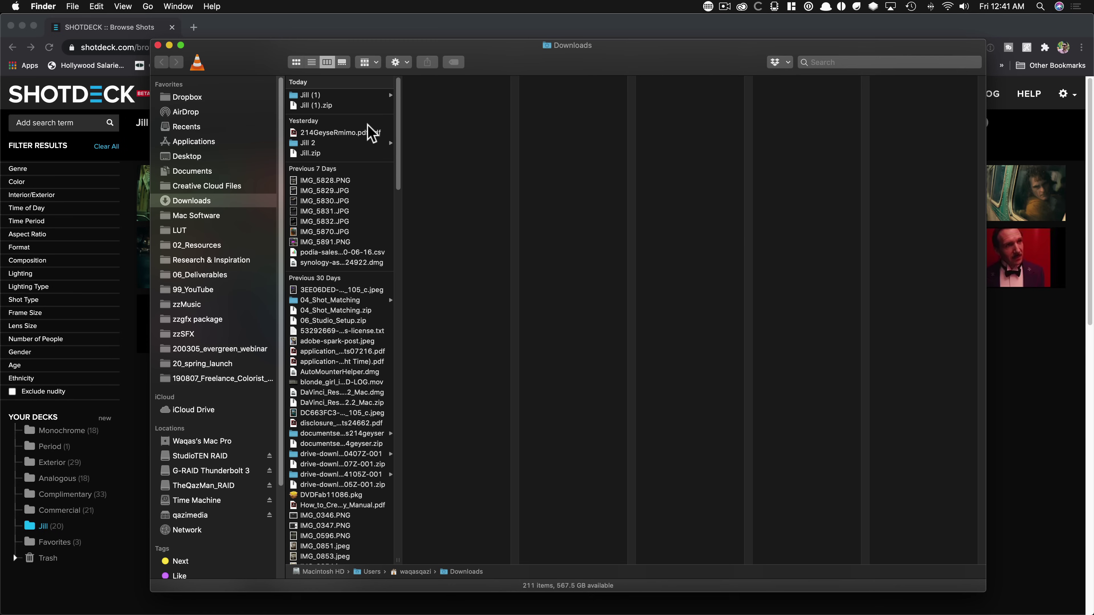
- Open the newly extracted deck folder in Downloads and select 1 - Joker.jpg
left_click(361, 104)
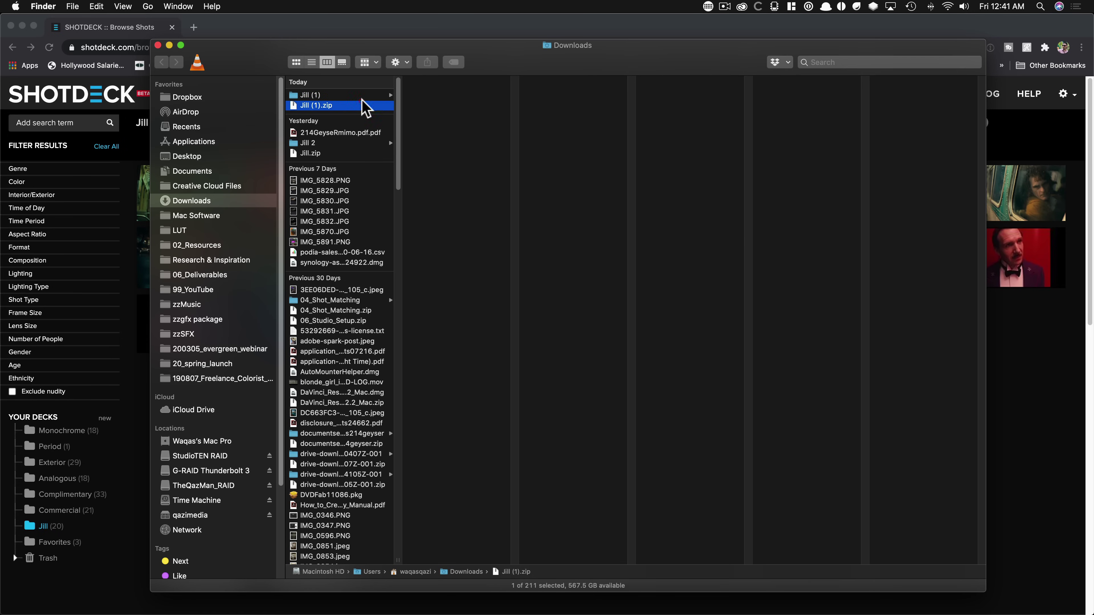
left_click(362, 95)
left_click(448, 95)
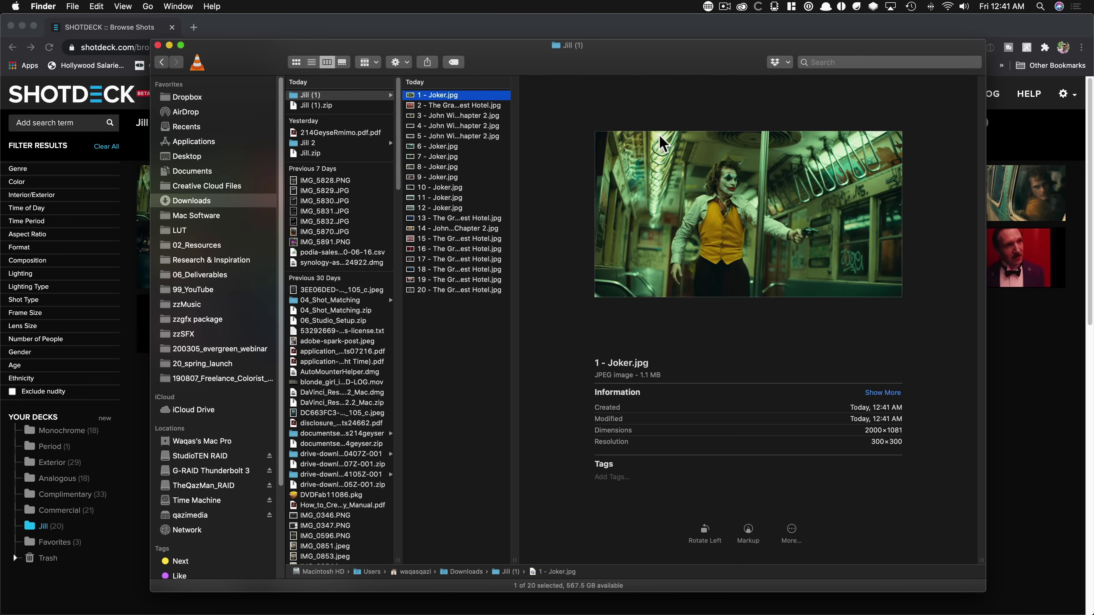
- Preview the extracted stills at large size from 1 - Joker.jpg through 9 - Joker.jpg, and close the preview on 7 - Joker.jpg
key("space")
key("Down")
key("Down")
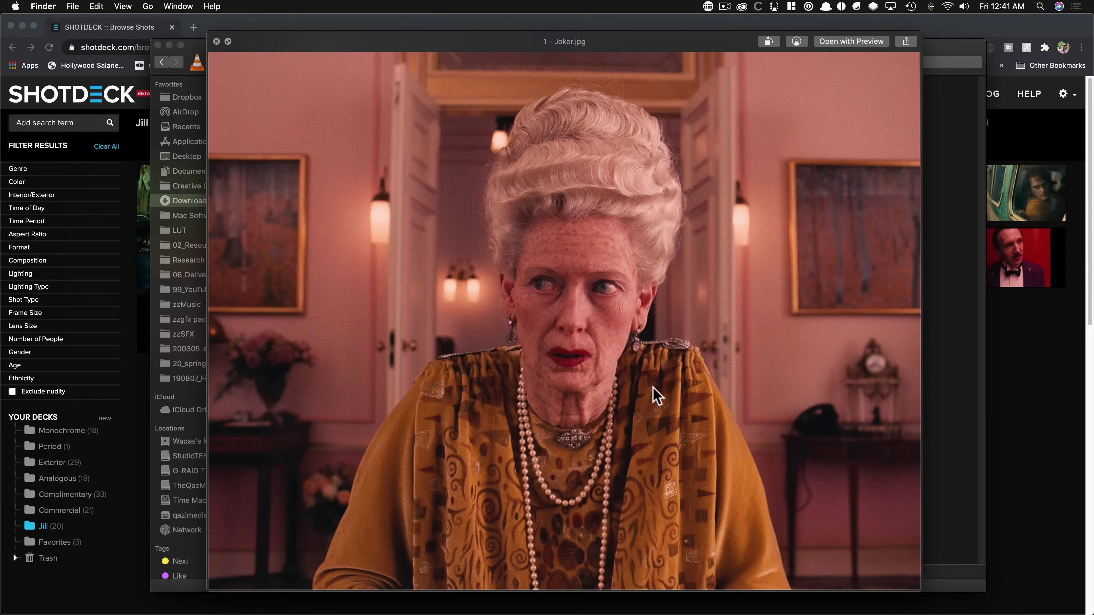
key("Down")
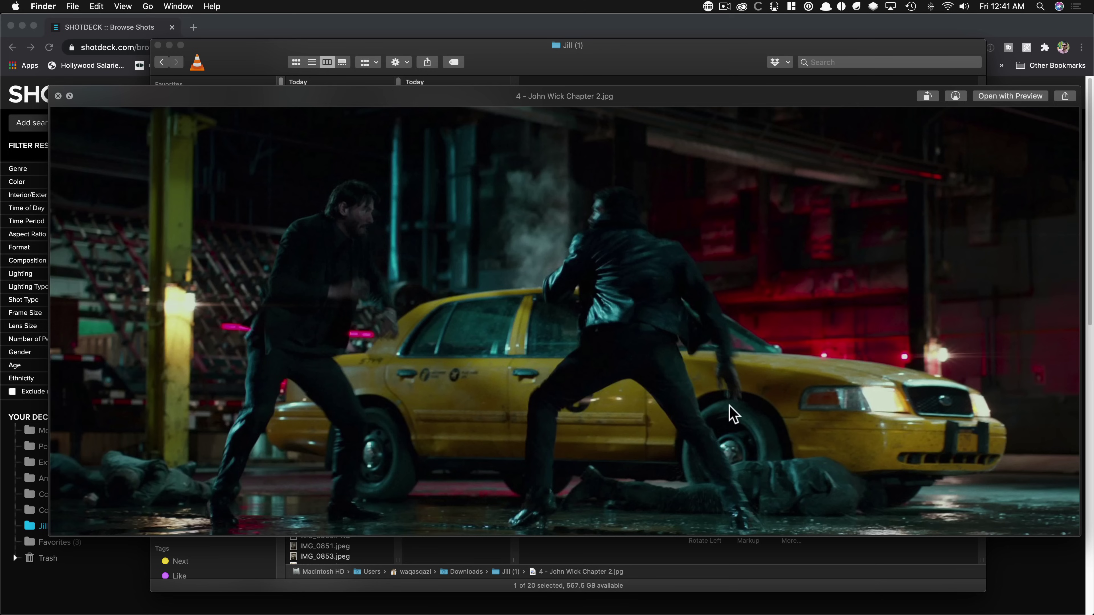
key("Up")
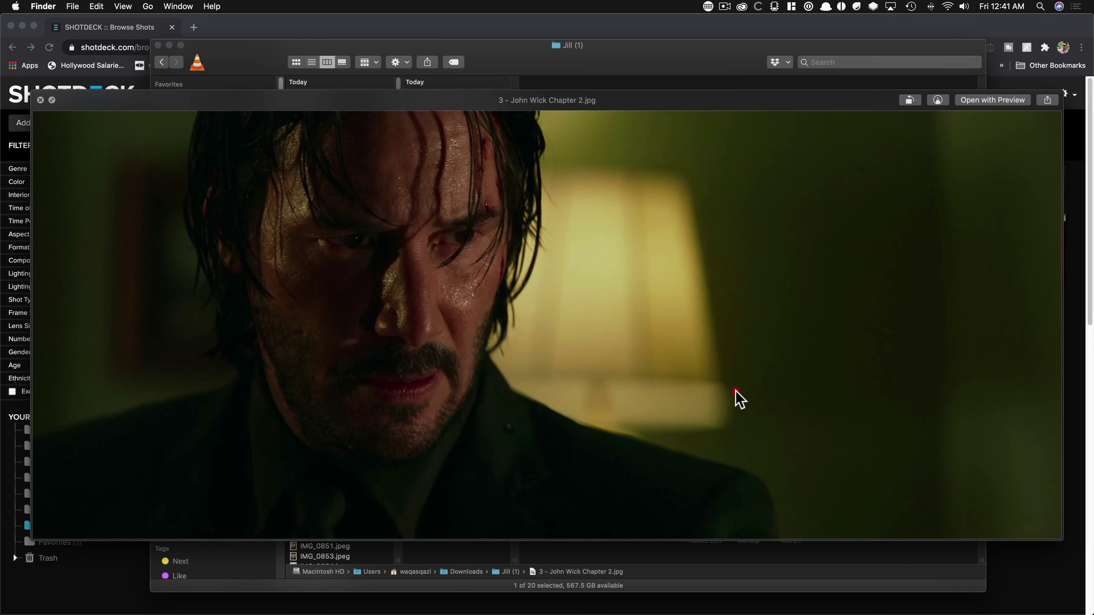
key("Down")
key("Down")
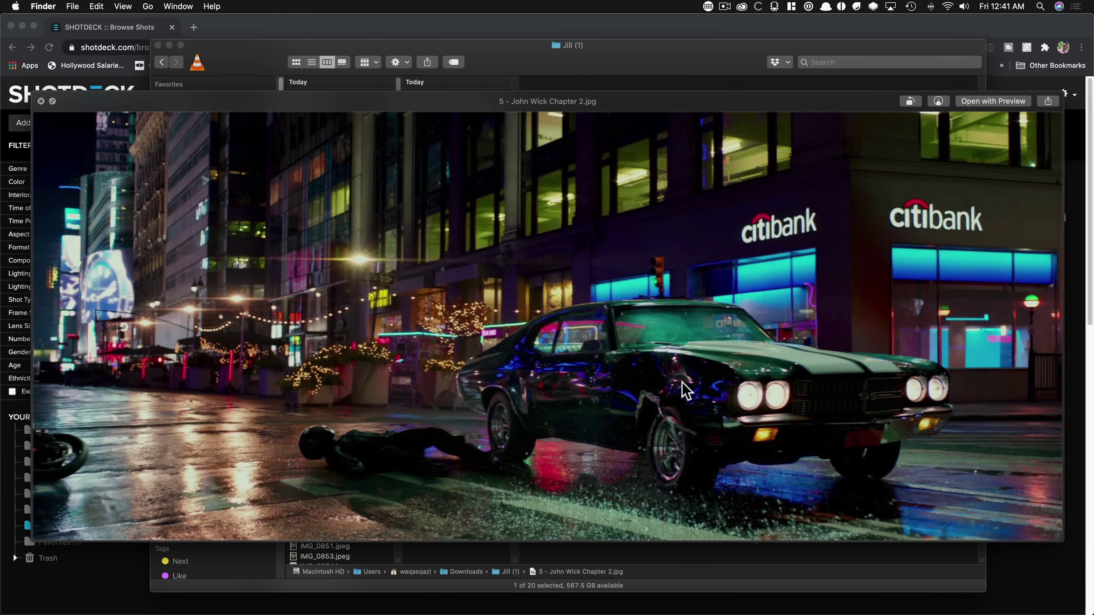
key("Down")
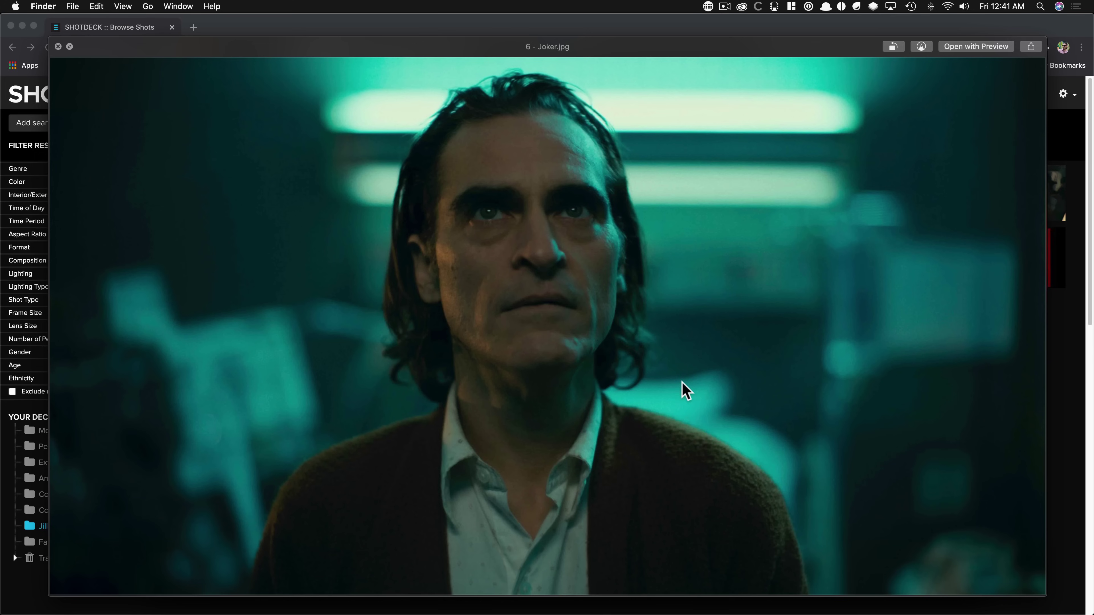
key("Down")
key("Down")
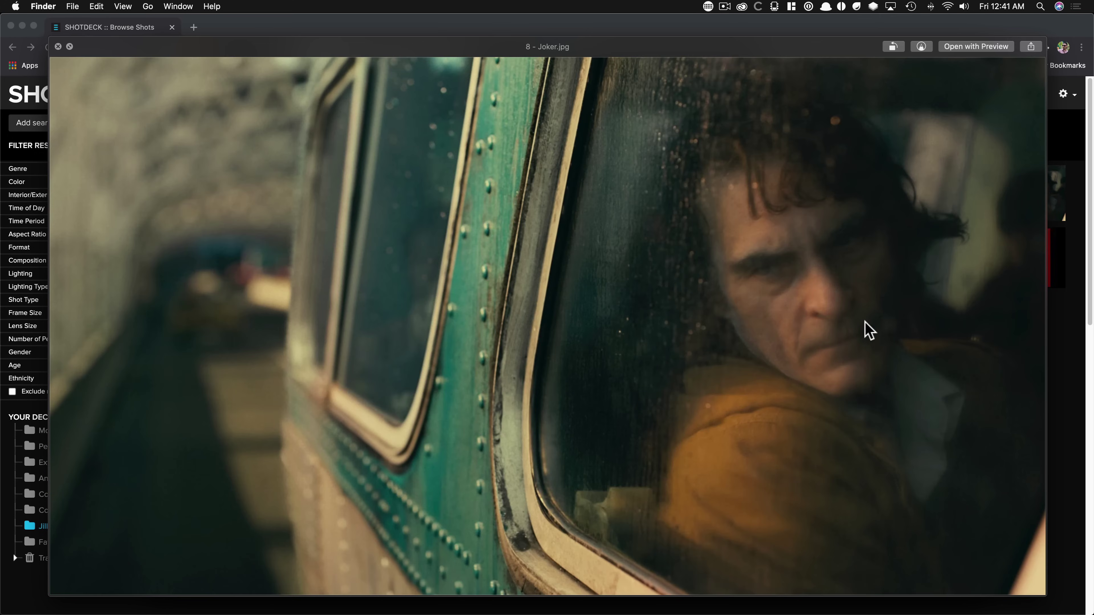
key("Down")
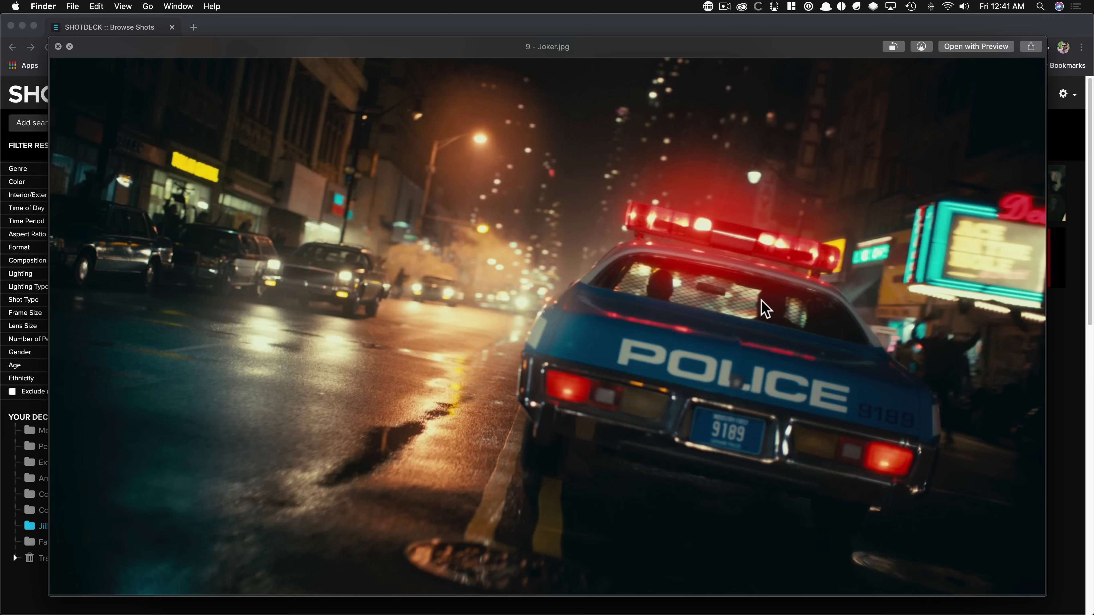
key("Up")
key("Up")
key("space")
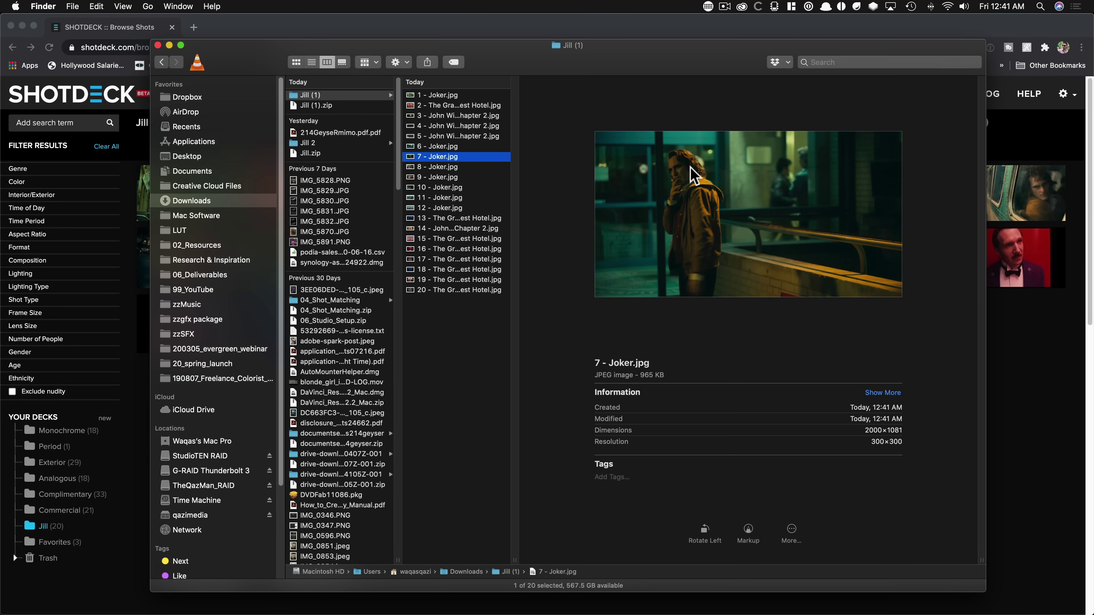
- Switch back to ShotDeck in Chrome, dismiss the export options, and view the Complimentary and Exterior decks
key("super+Tab")
left_click(699, 407)
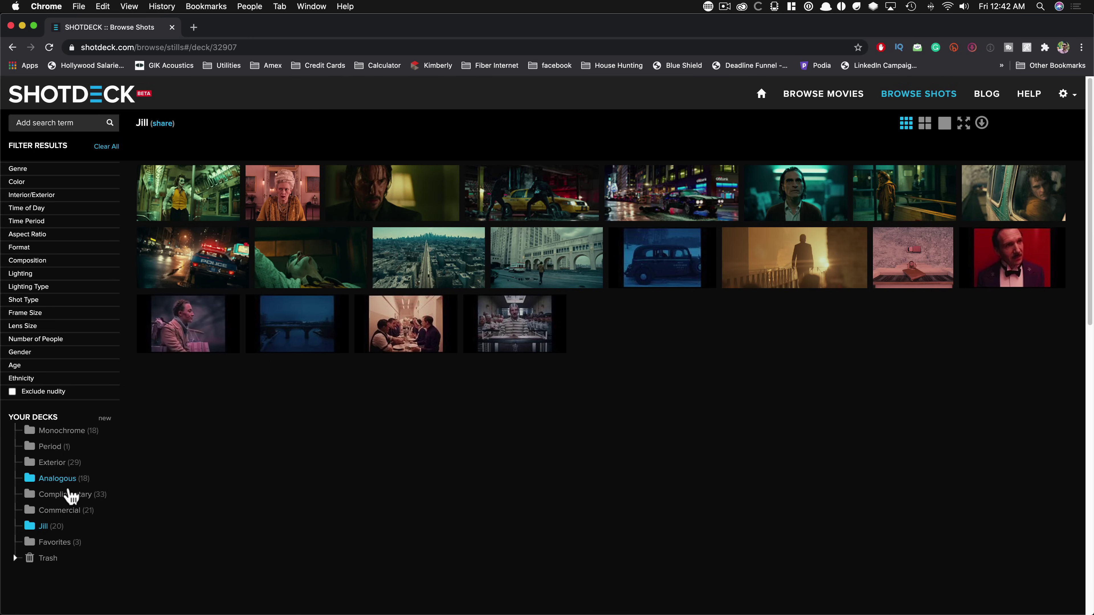
left_click(81, 495)
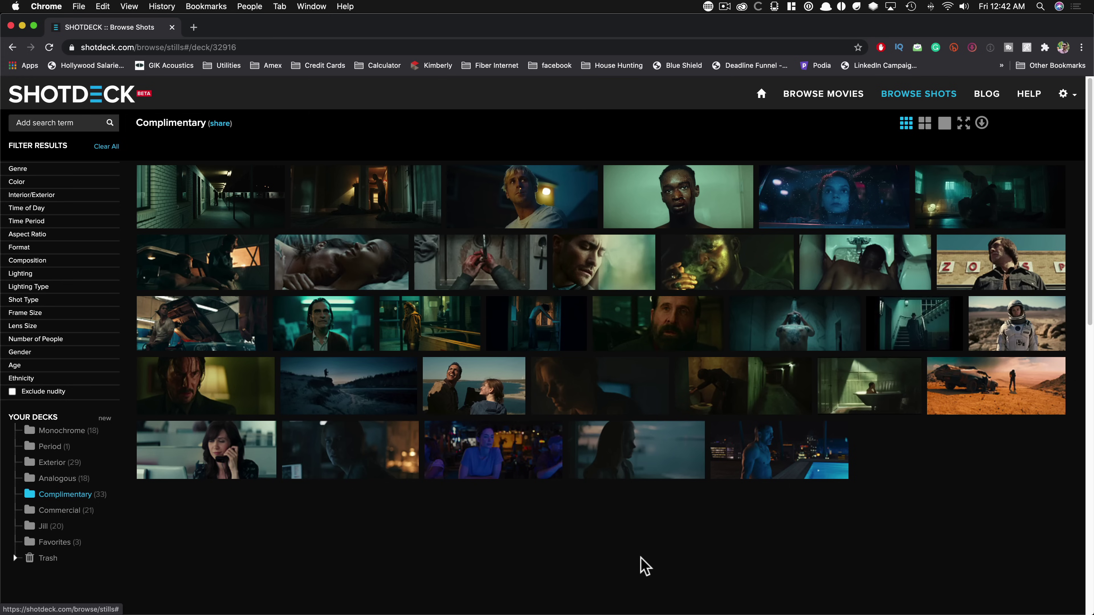
left_click(52, 462)
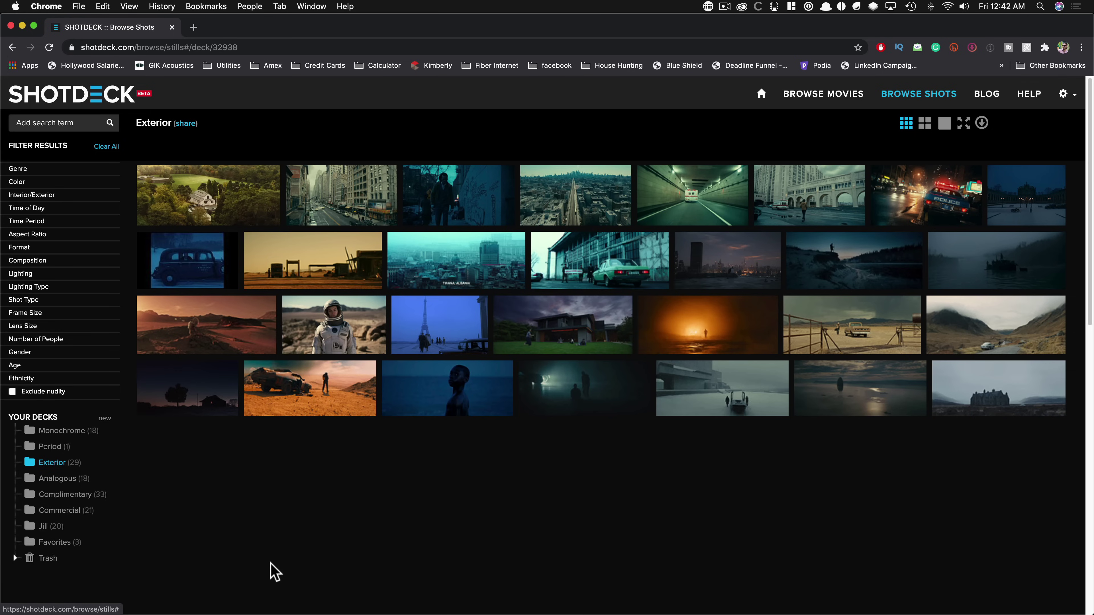
left_click(382, 500)
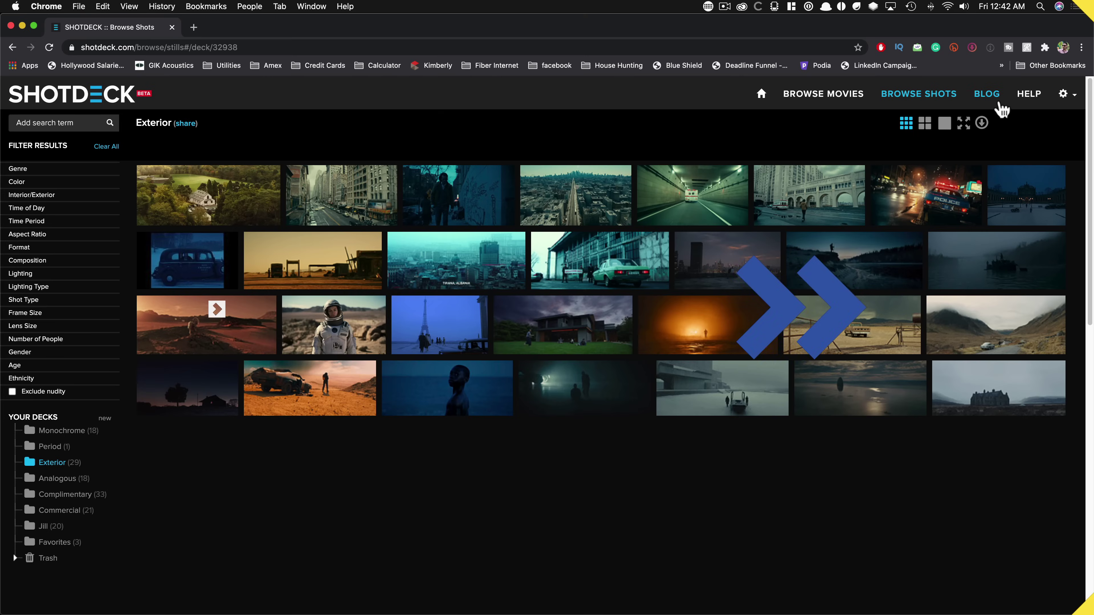
- Open the Mad Max: Fury Road desert shot from the Exterior deck and browse all shots from that film
left_click(311, 388)
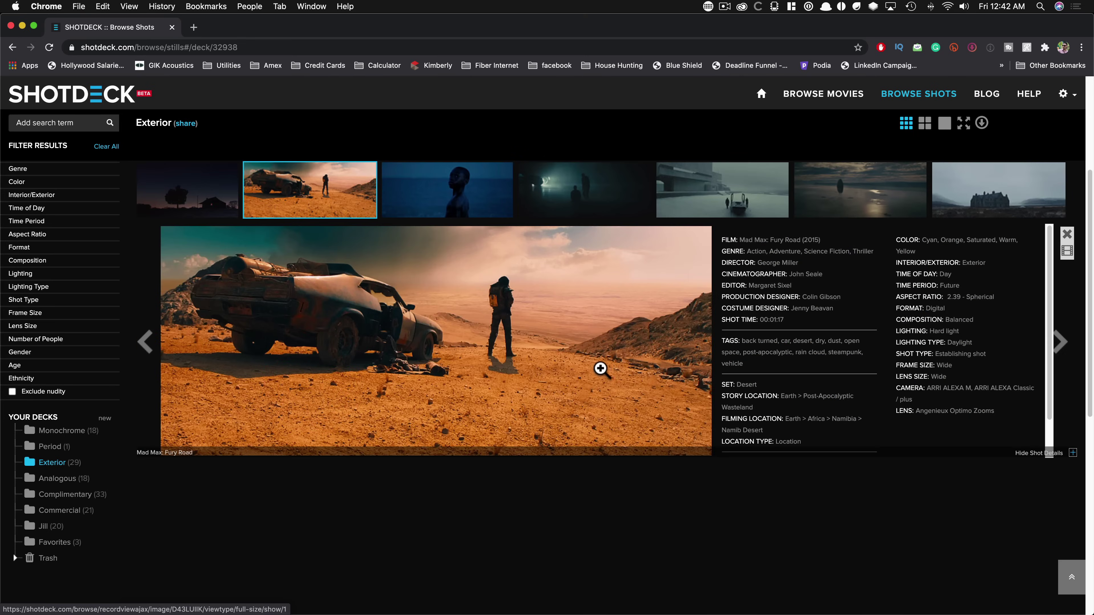
left_click(763, 240)
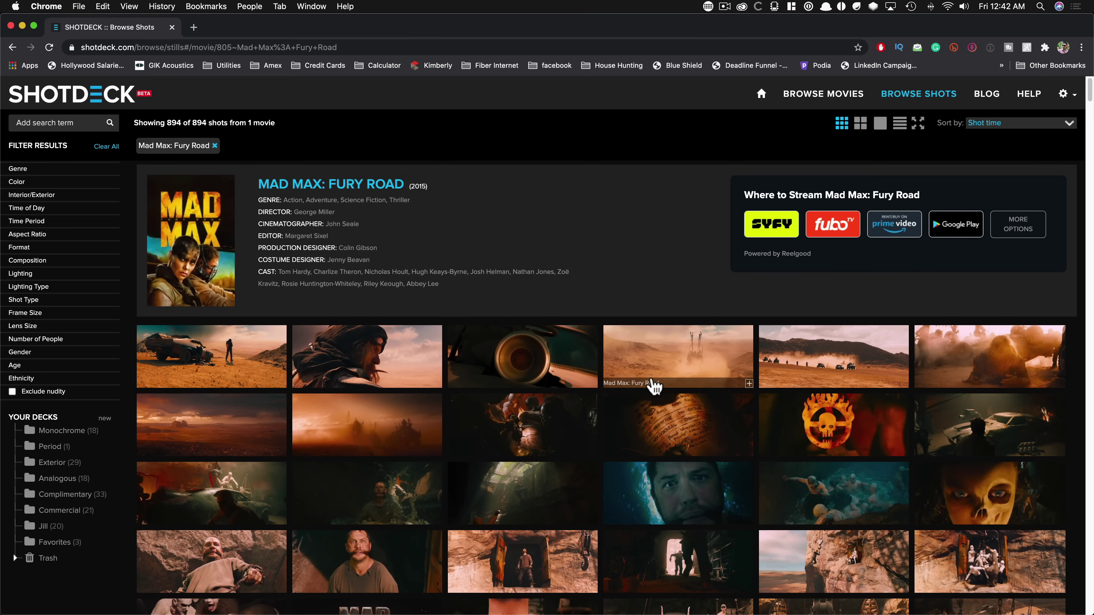
scroll(673, 379, "down", 4)
scroll(653, 366, "down", 5)
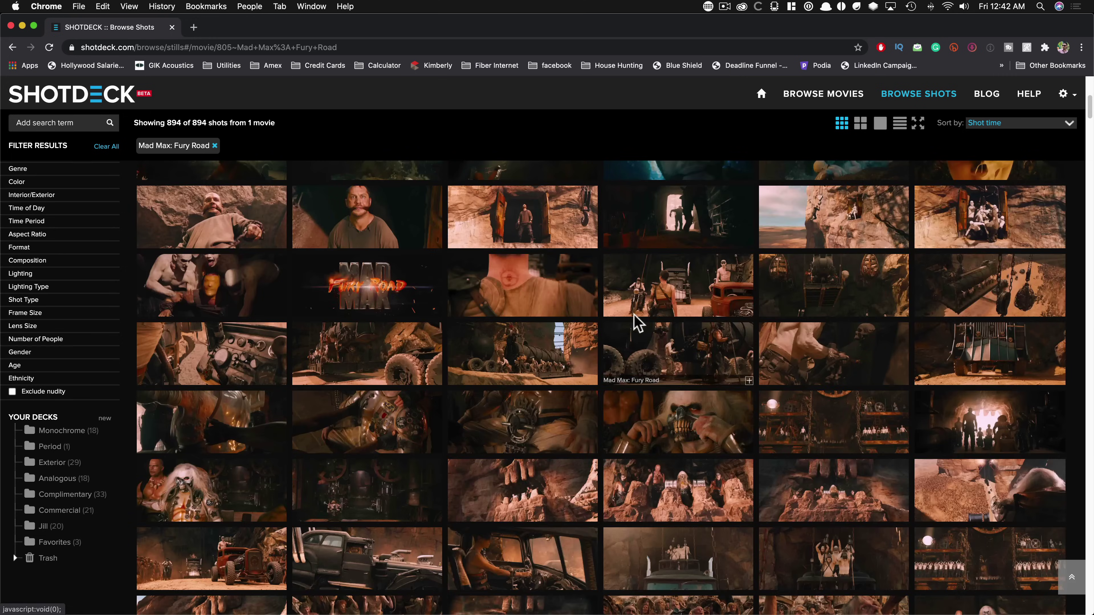
scroll(646, 306, "up", 9)
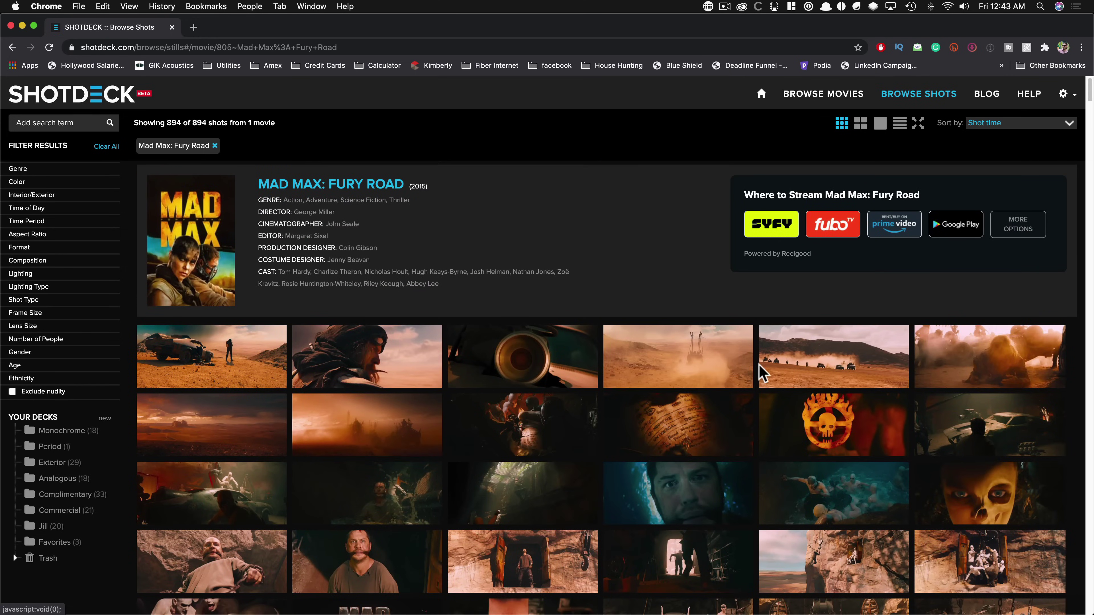
left_click(749, 383)
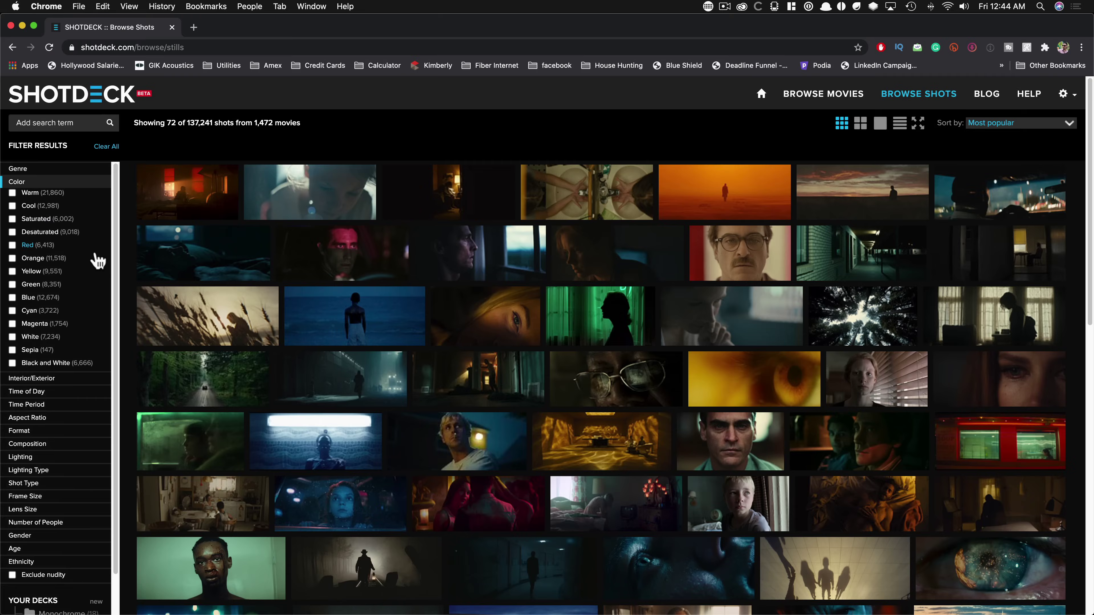
- Filter the full shot library to Warm color and Interior shots
left_click(13, 193)
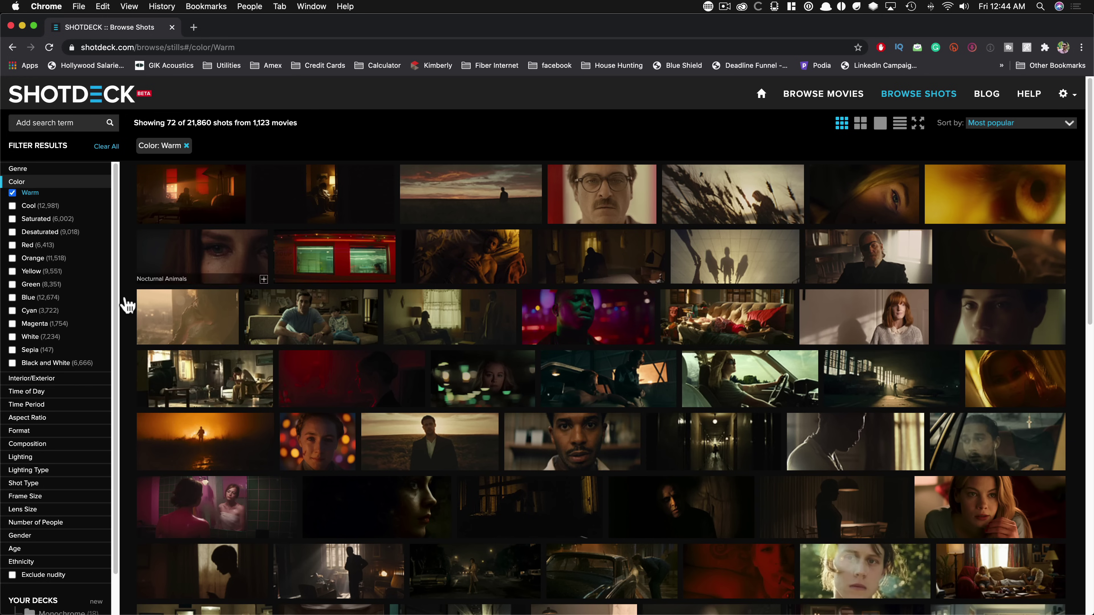
left_click(34, 378)
left_click(27, 220)
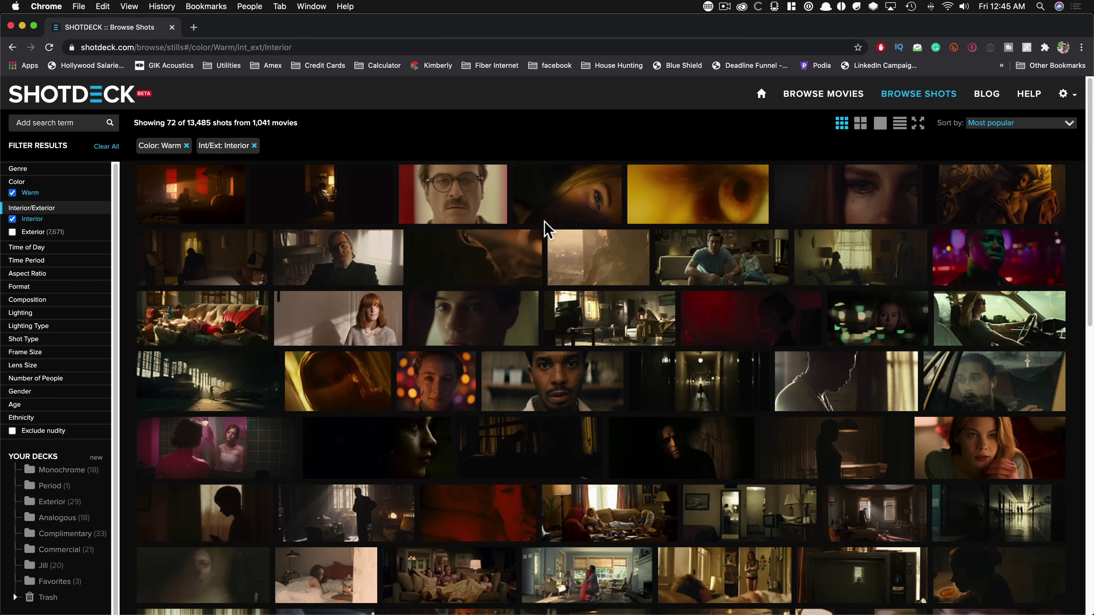
- View the details of the Do the Right Thing and Calvary shots among the warm interiors, closing each one
left_click(206, 204)
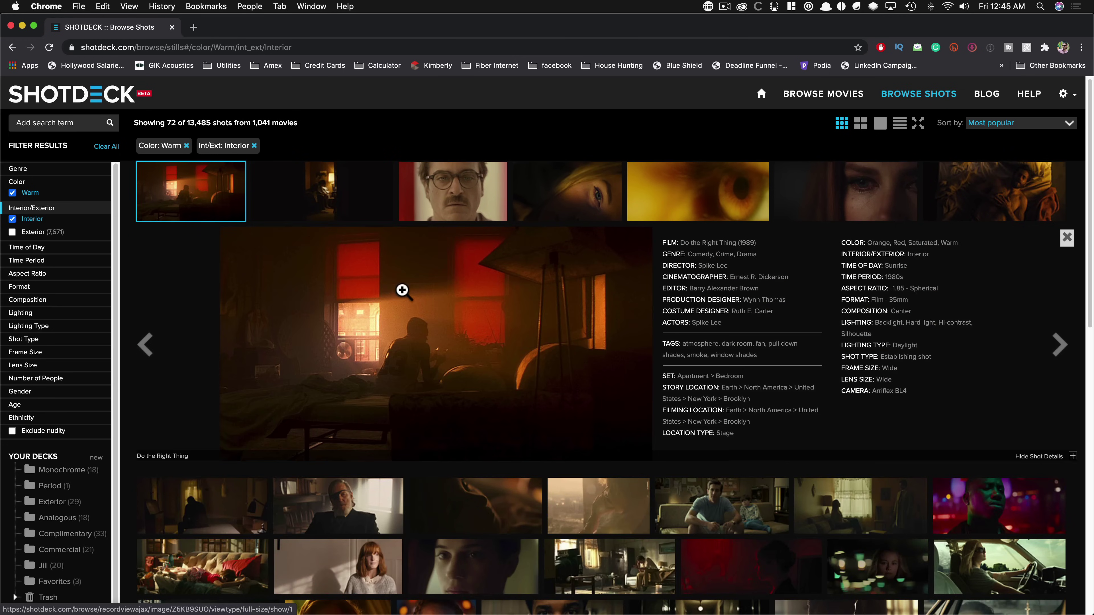
left_click(203, 190)
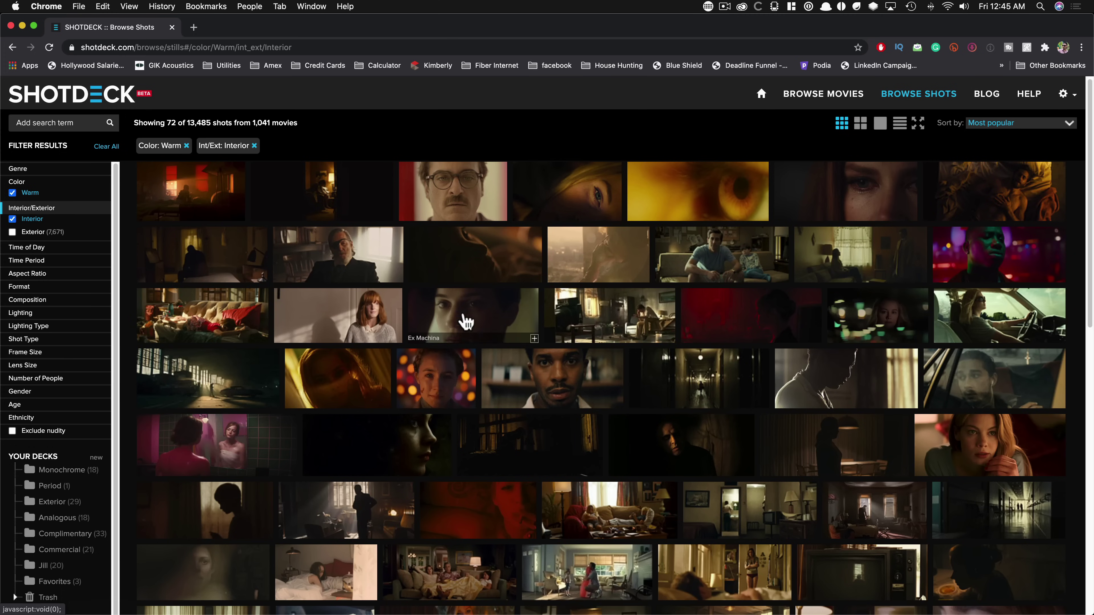
left_click(328, 311)
left_click(417, 215)
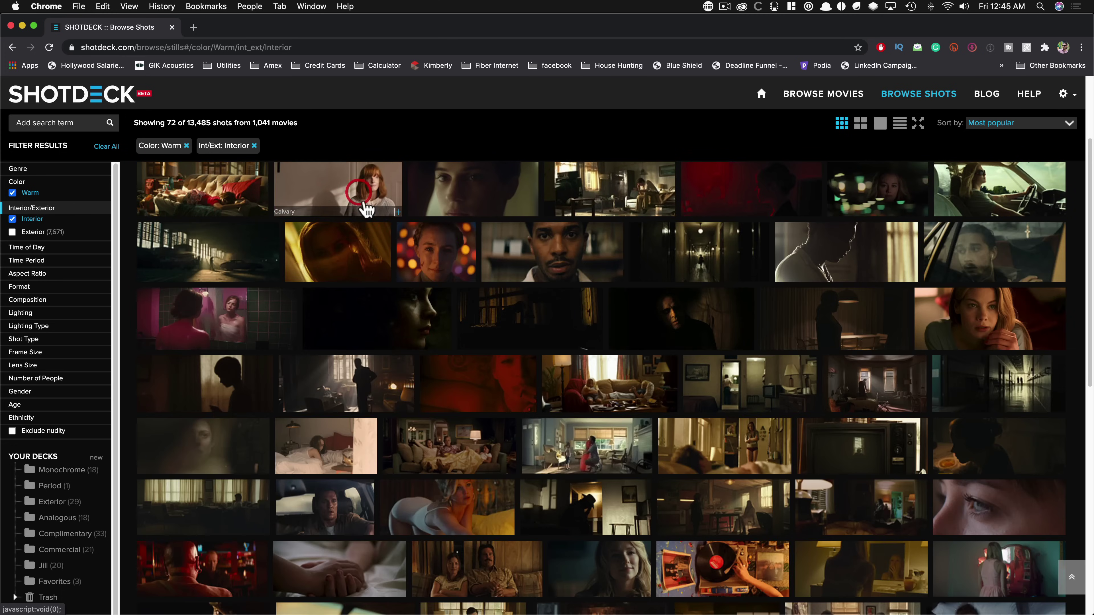
left_click(343, 190)
left_click(314, 190)
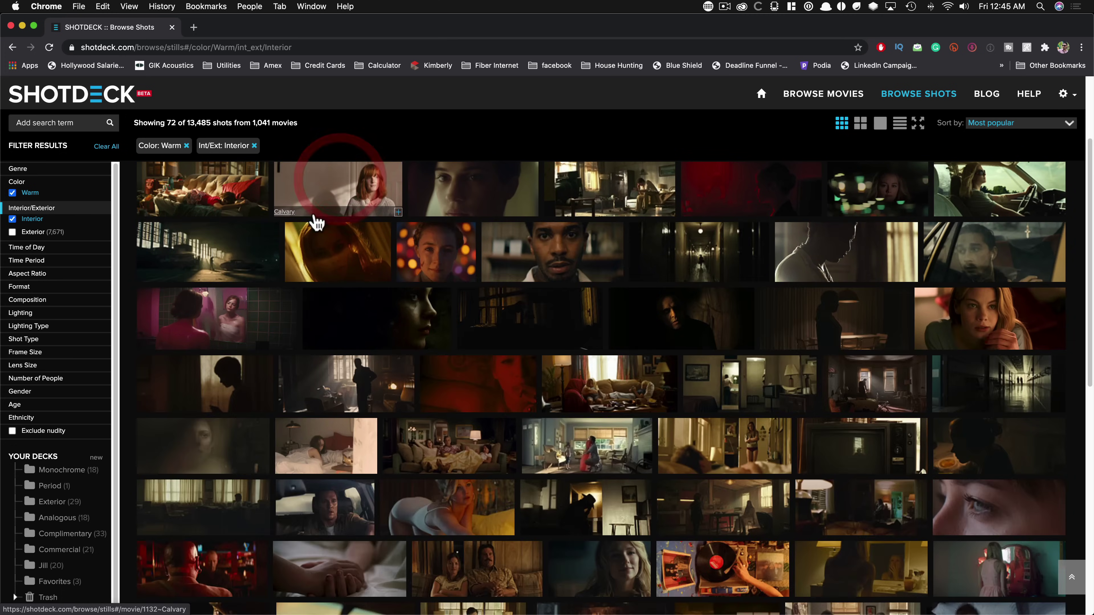
scroll(259, 241, "up", 3)
left_click(208, 267)
left_click(214, 199)
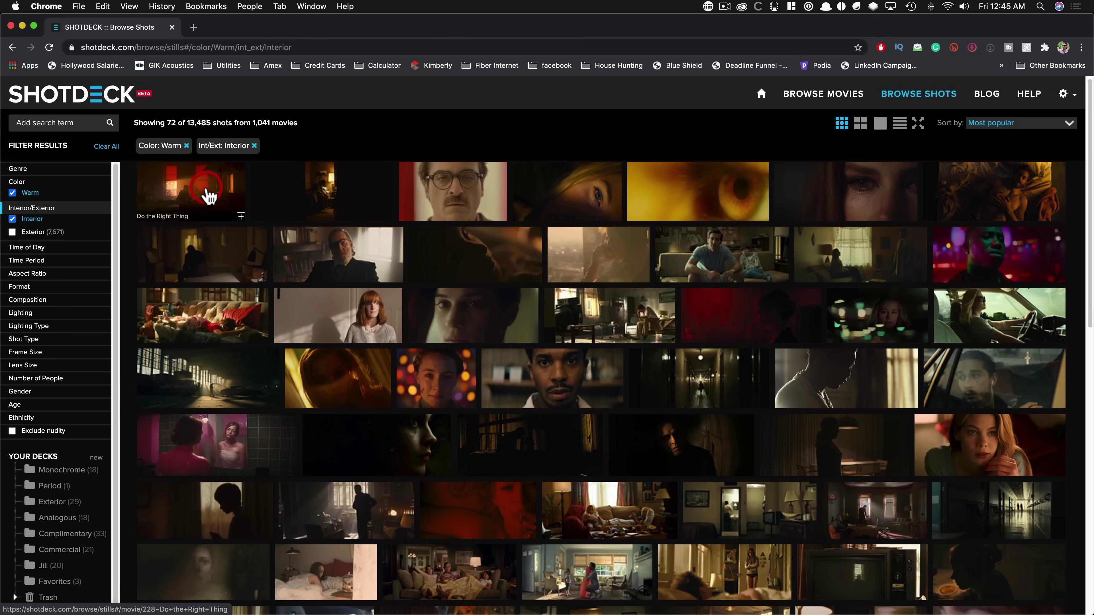
- View the Arrival dining room silhouette and Skyfall casino bar shots, then browse further warm interior results
scroll(775, 302, "down", 3)
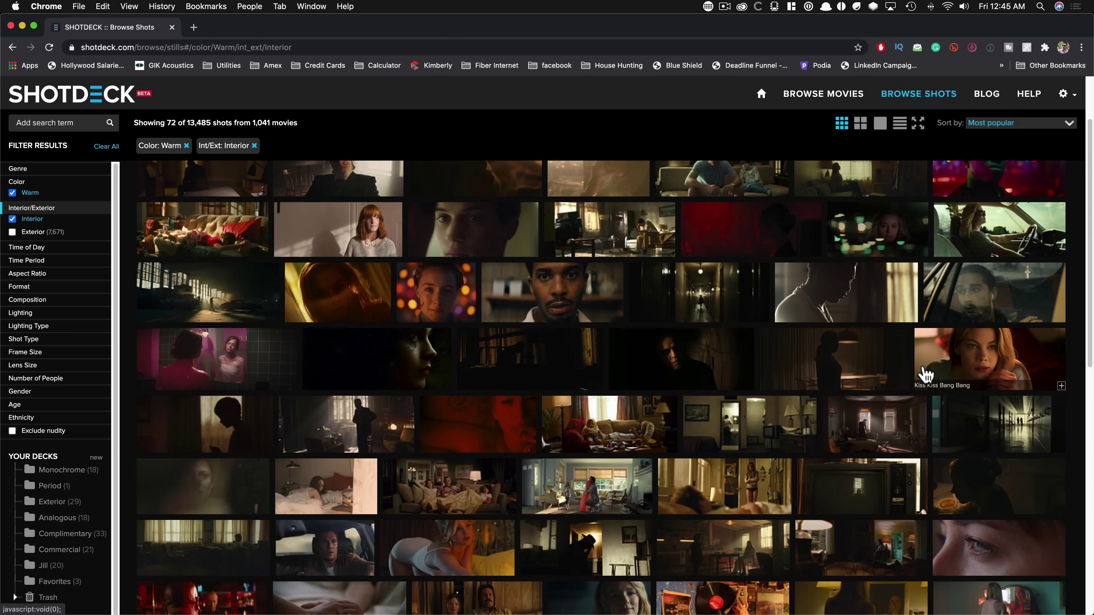
left_click(844, 370)
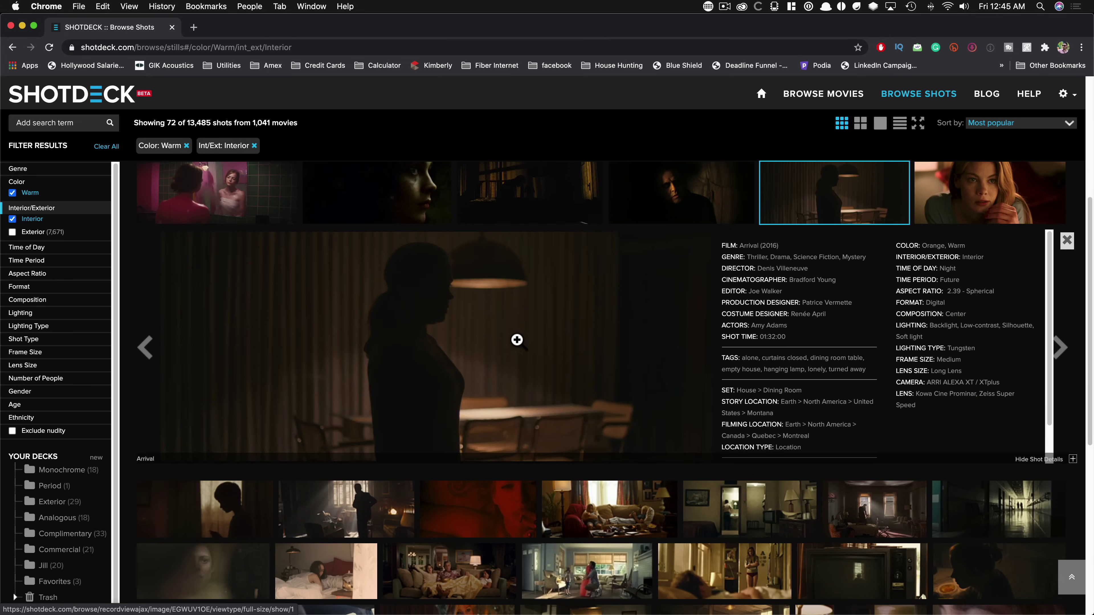
left_click(857, 208)
scroll(685, 379, "down", 3)
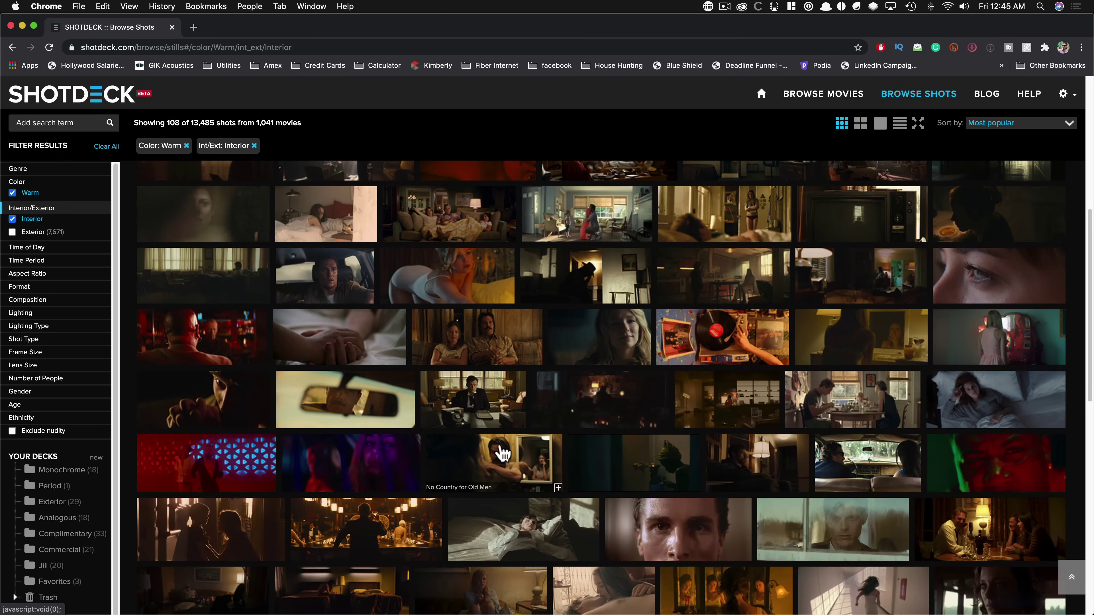
left_click(371, 528)
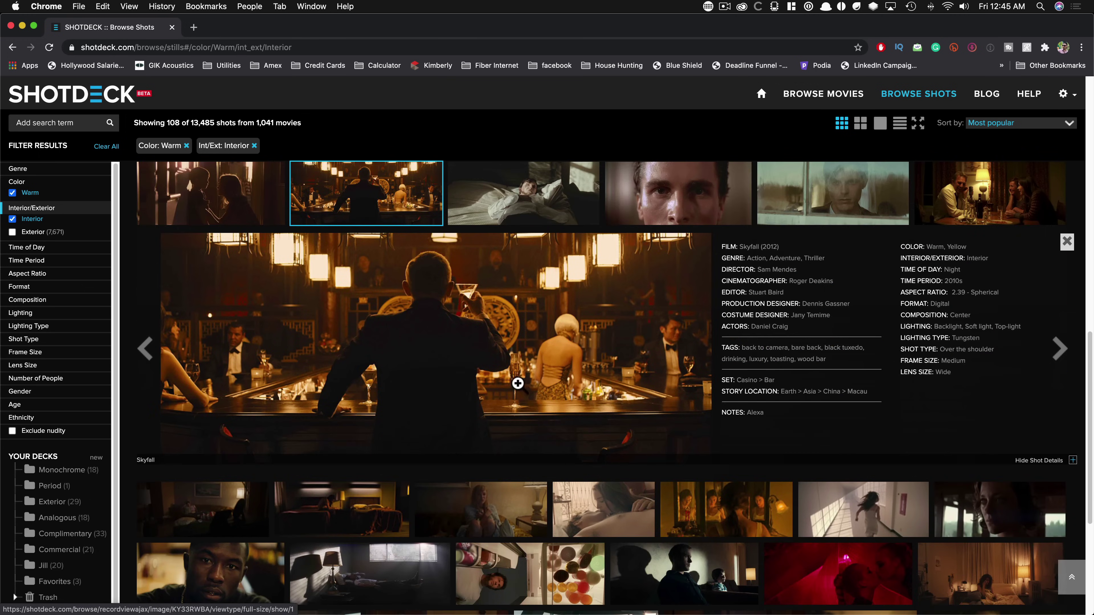
left_click(381, 192)
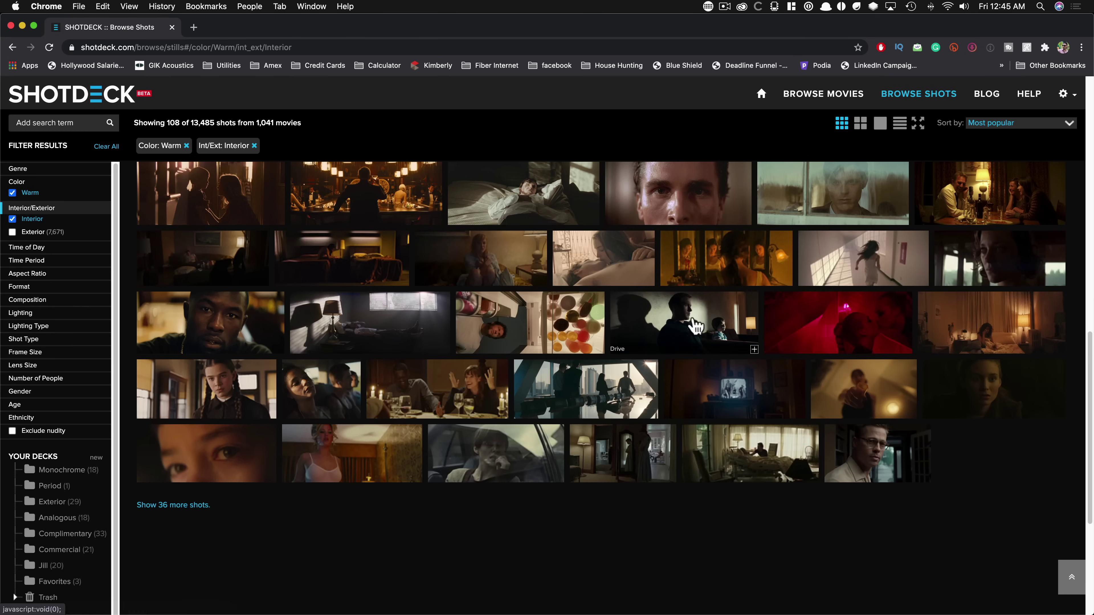
scroll(667, 301, "down", 5)
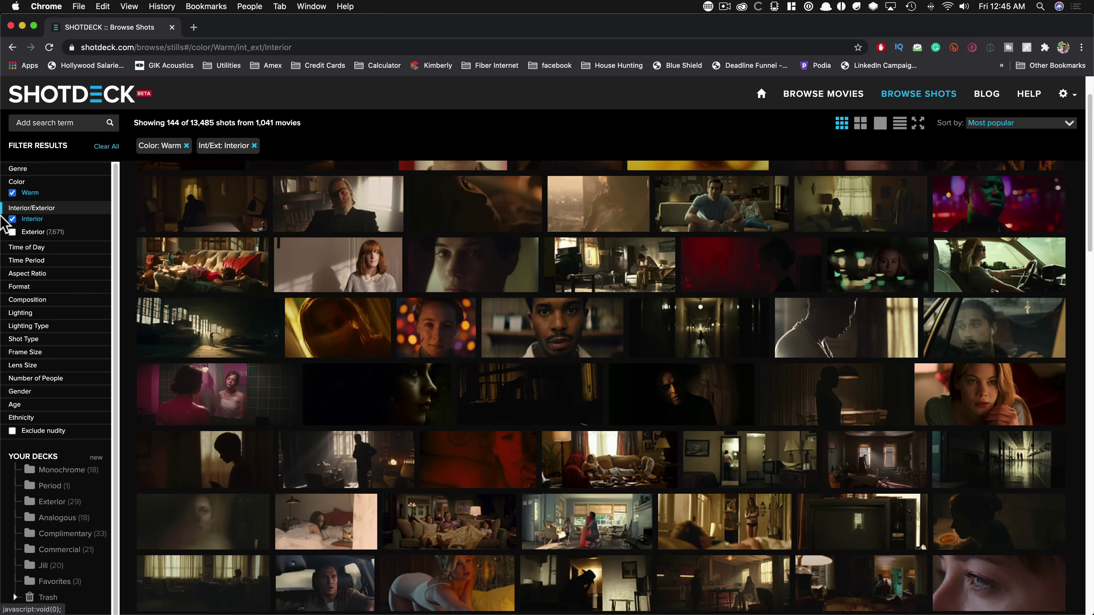
- Remove the Interior and Warm filters and filter the library by the color White
left_click(12, 219)
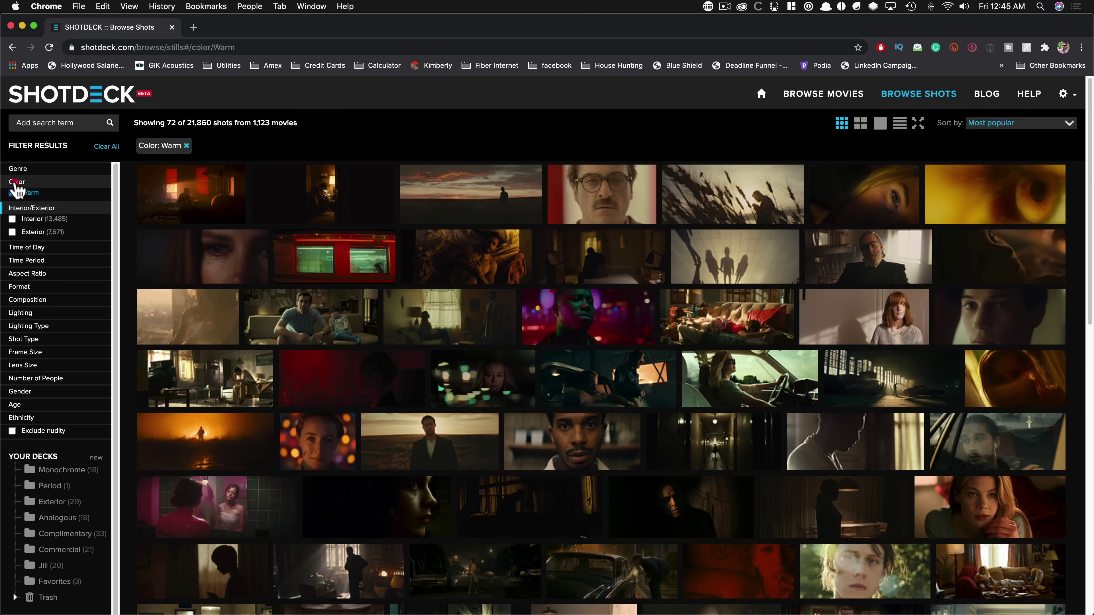
left_click(16, 182)
left_click(12, 193)
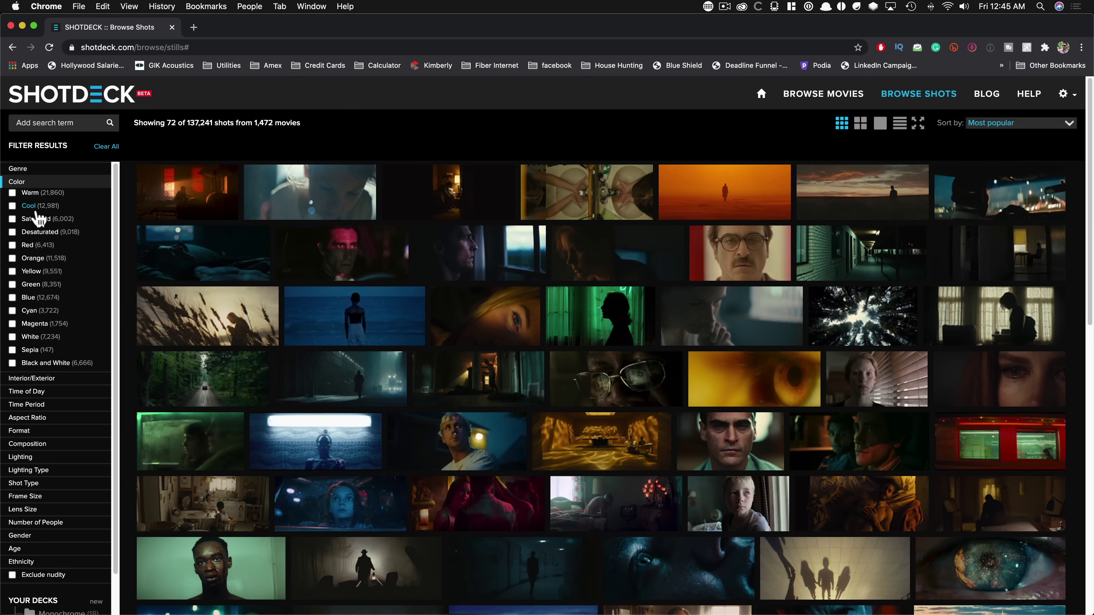
left_click(12, 337)
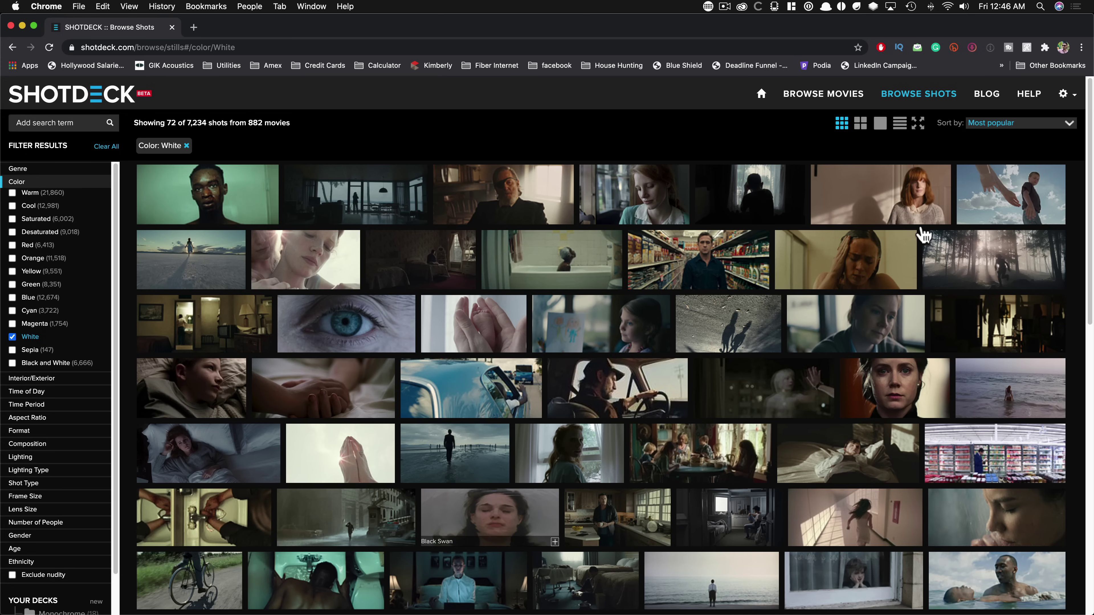
- View the details of the Moonlight bathtub shot and The Master close-up among the white shots, closing each one
left_click(529, 261)
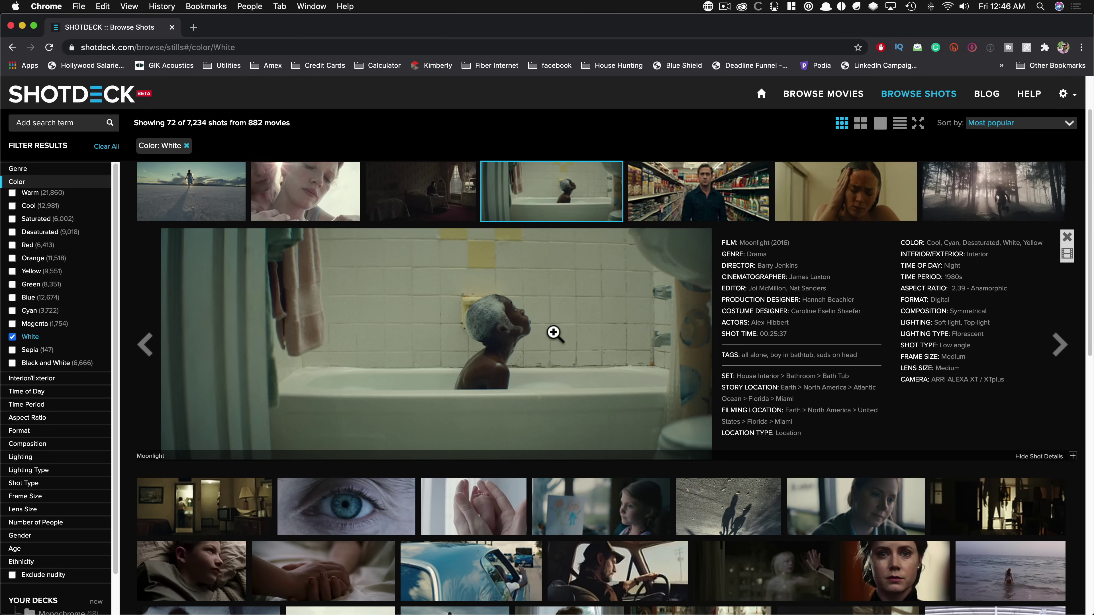
left_click(1065, 237)
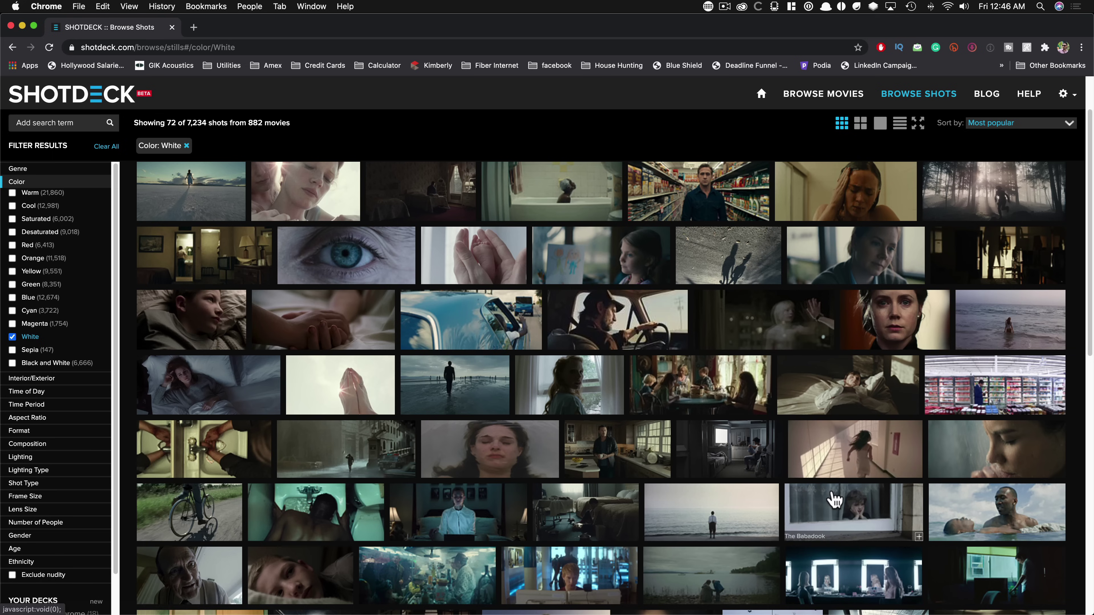
left_click(897, 313)
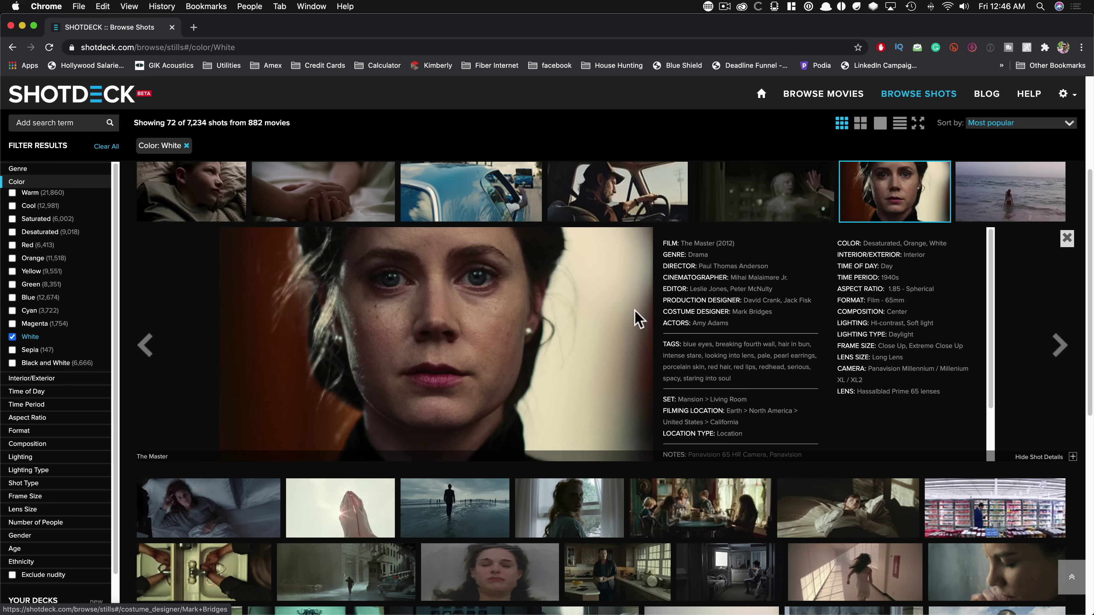
left_click(1066, 238)
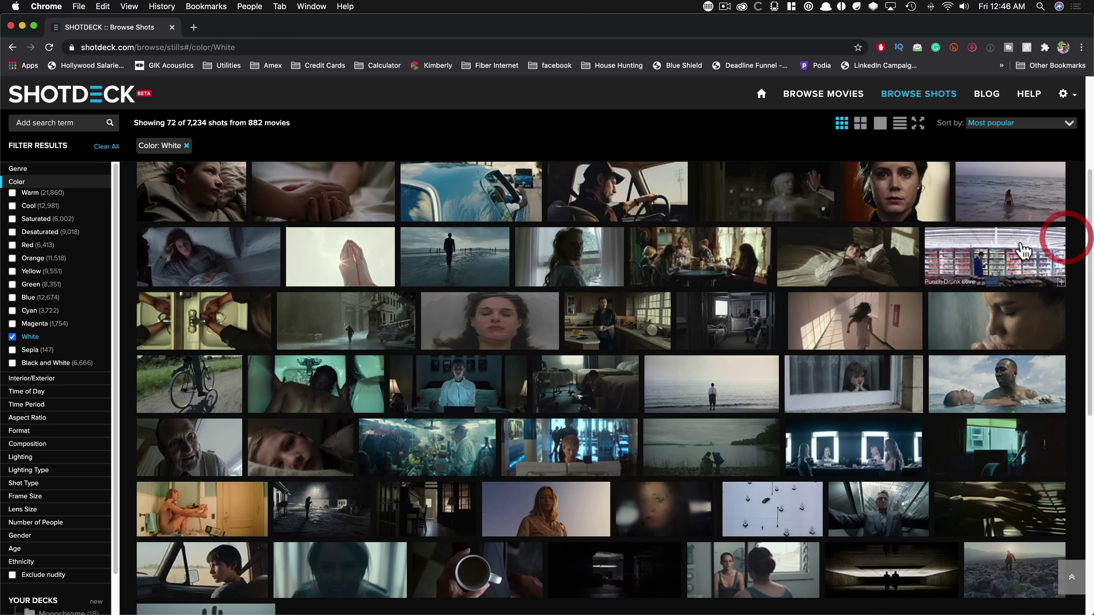
scroll(752, 330, "up", 5)
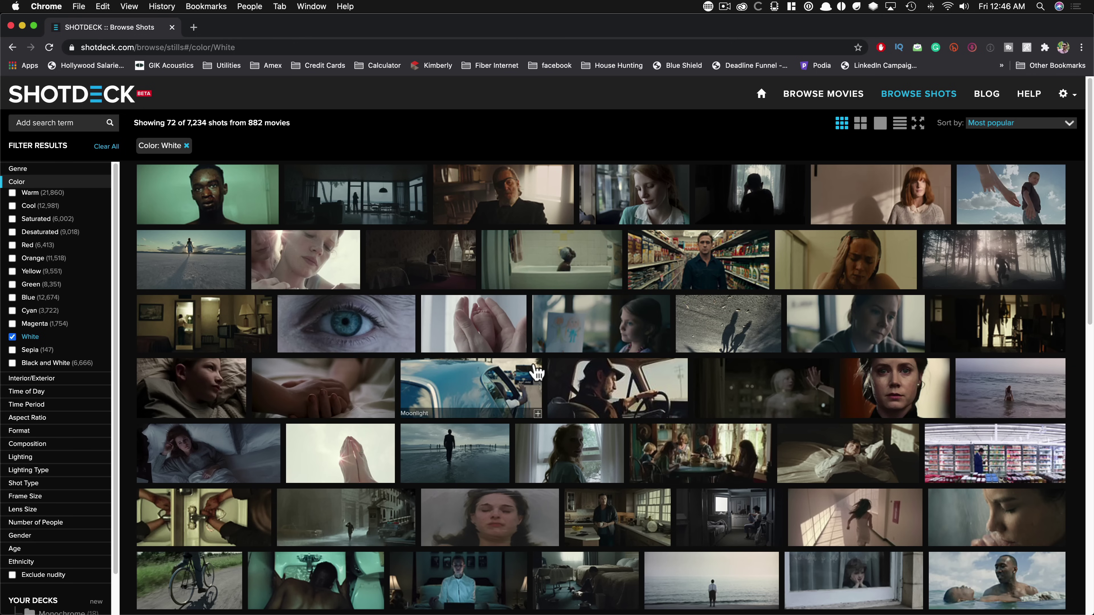
- View the details of The Tree of Life baby foot shot and the Alien: Covenant eye shot, closing each one
left_click(477, 333)
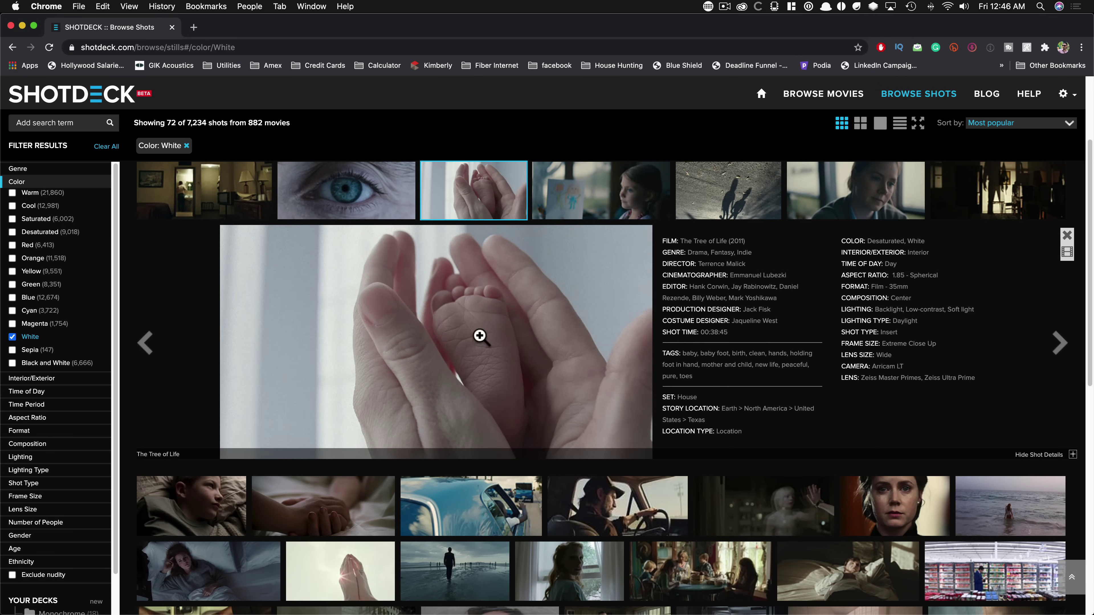
left_click(1065, 236)
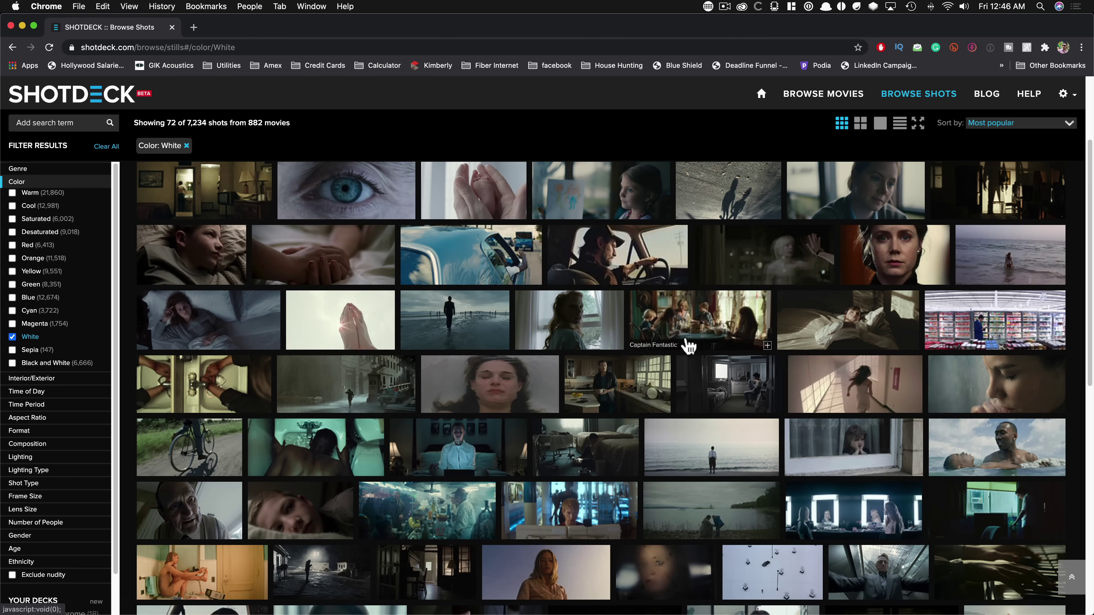
scroll(671, 358, "up", 3)
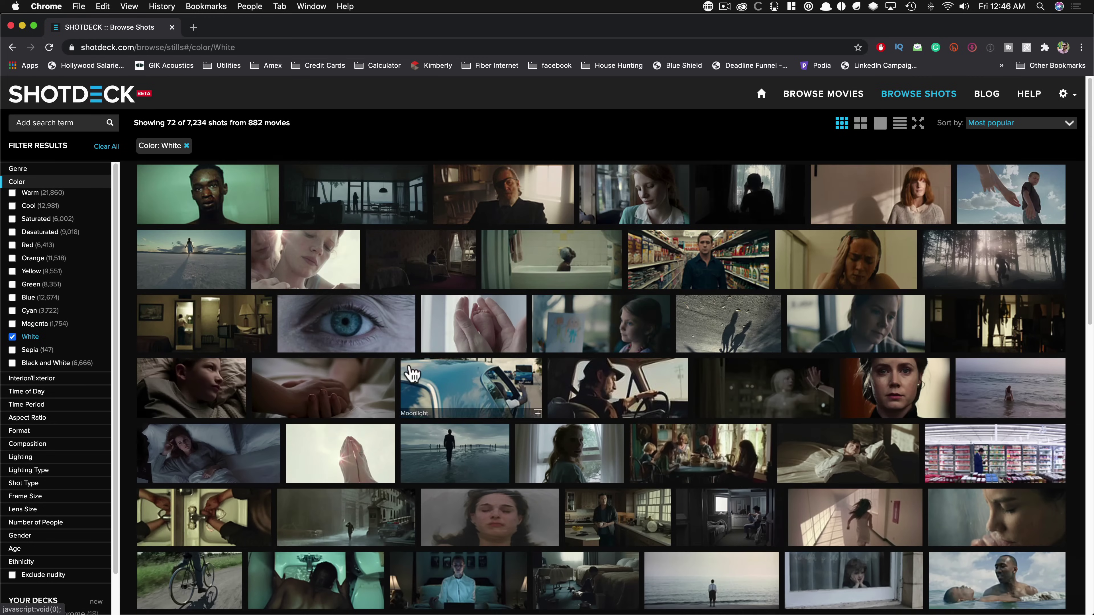
left_click(334, 335)
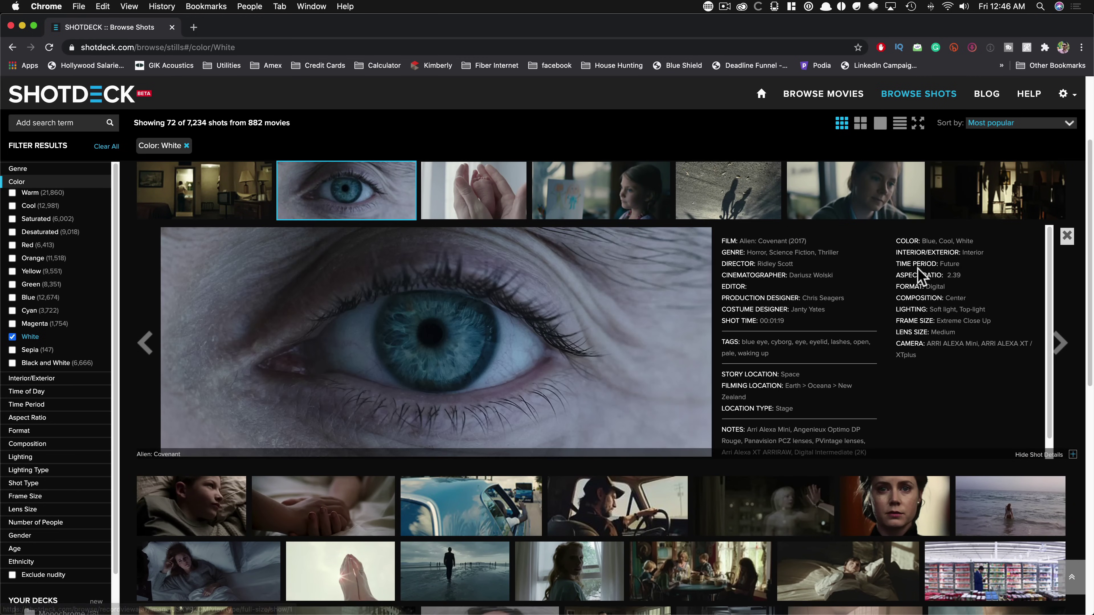
left_click(1067, 235)
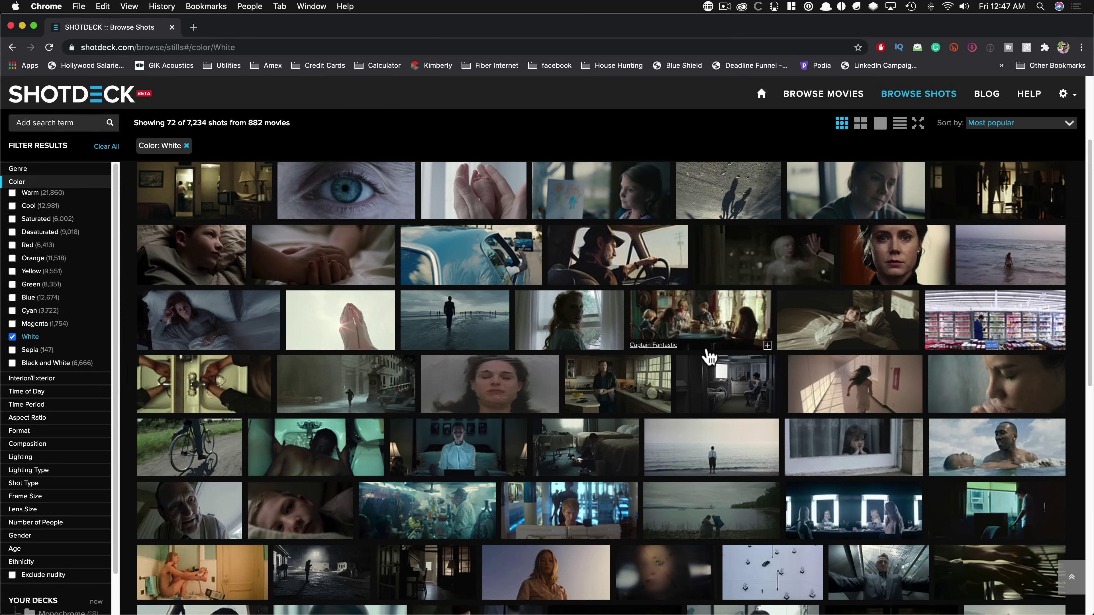
- View The Neon Demon dressing room shot, close it, and browse further through the white shots
scroll(708, 354, "down", 4)
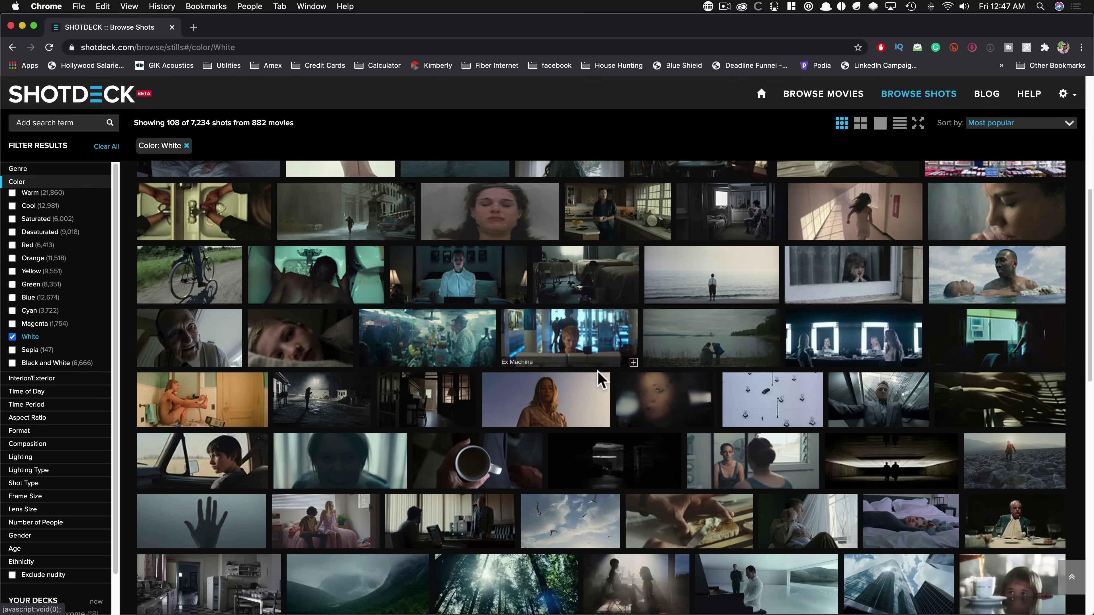
left_click(838, 345)
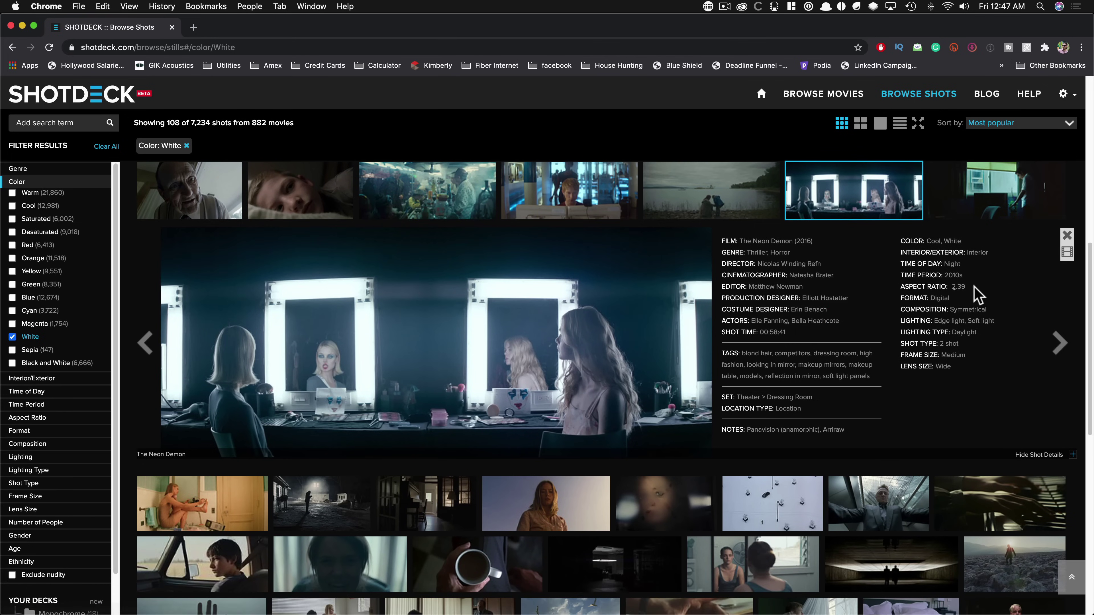
left_click(1066, 235)
scroll(504, 363, "down", 5)
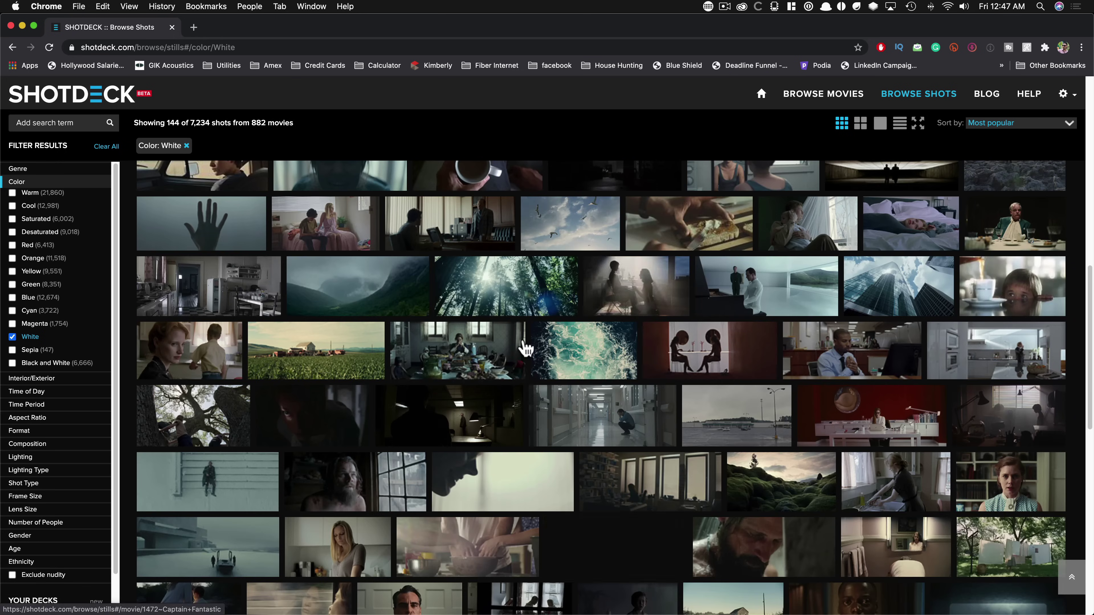
scroll(573, 343, "down", 3)
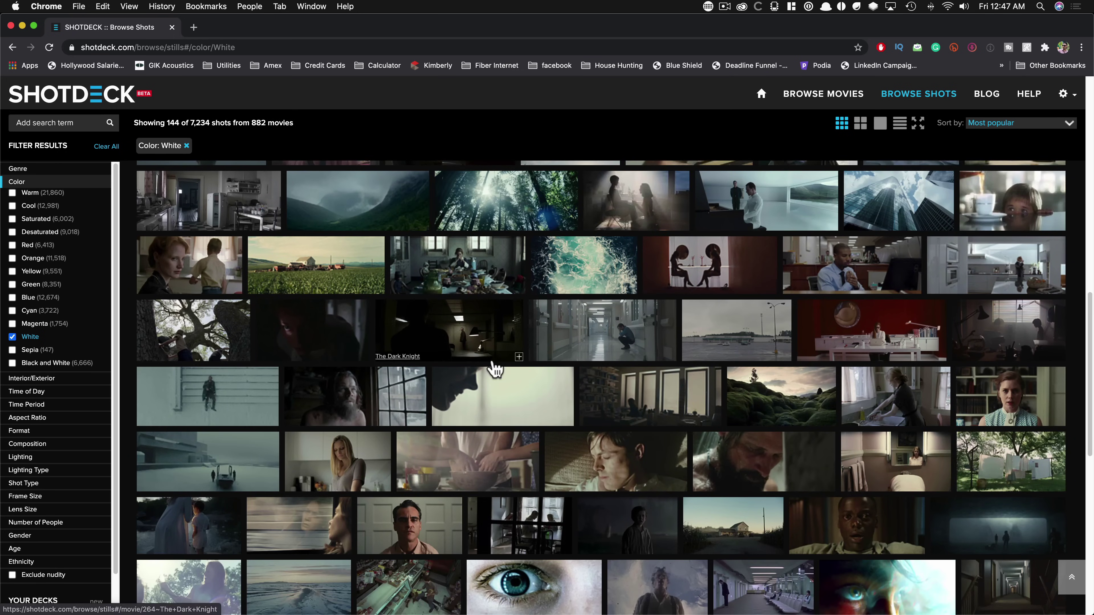
- Browse further through the white shots, view the details of the Ex Machina hallway masks shot, and close it
scroll(493, 369, "down", 3)
scroll(573, 358, "down", 5)
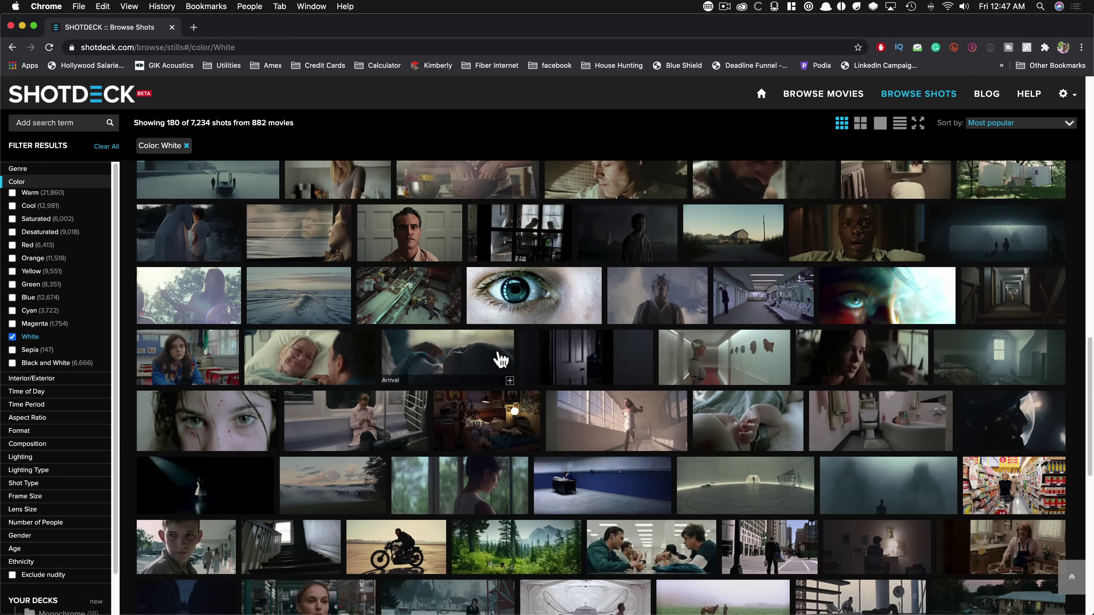
left_click(704, 366)
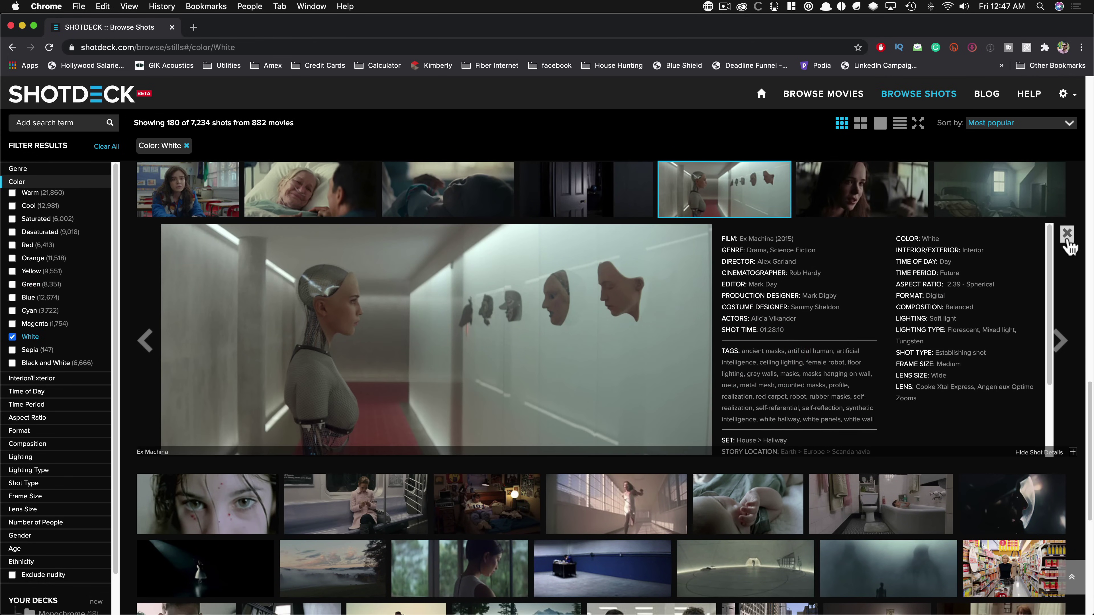
left_click(1067, 234)
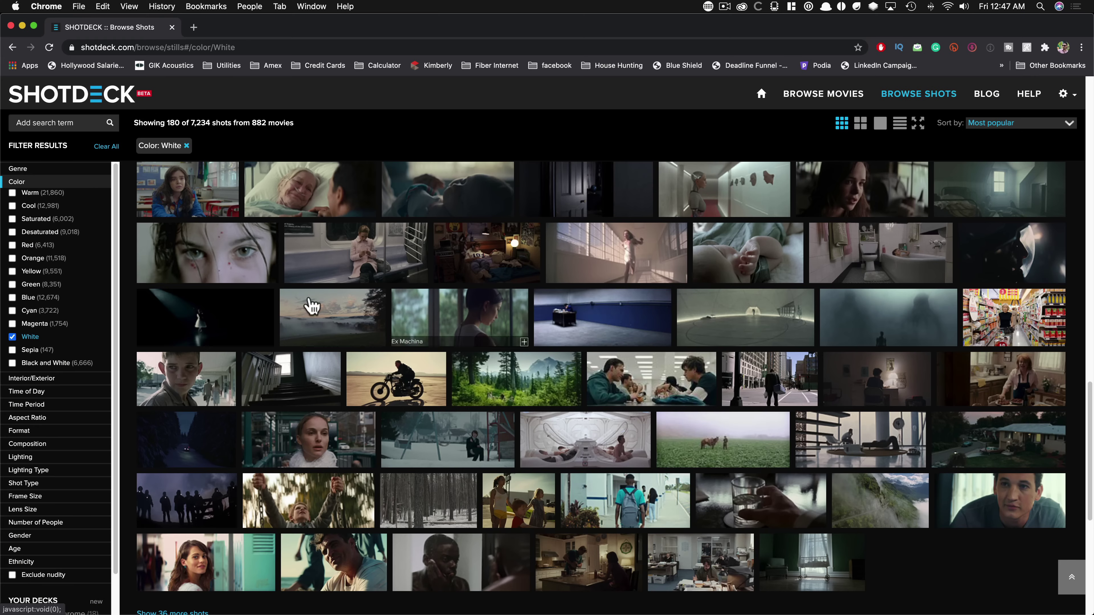
- Clear the White color filter and filter the library by the time of day Dawn
left_click(100, 147)
left_click(45, 182)
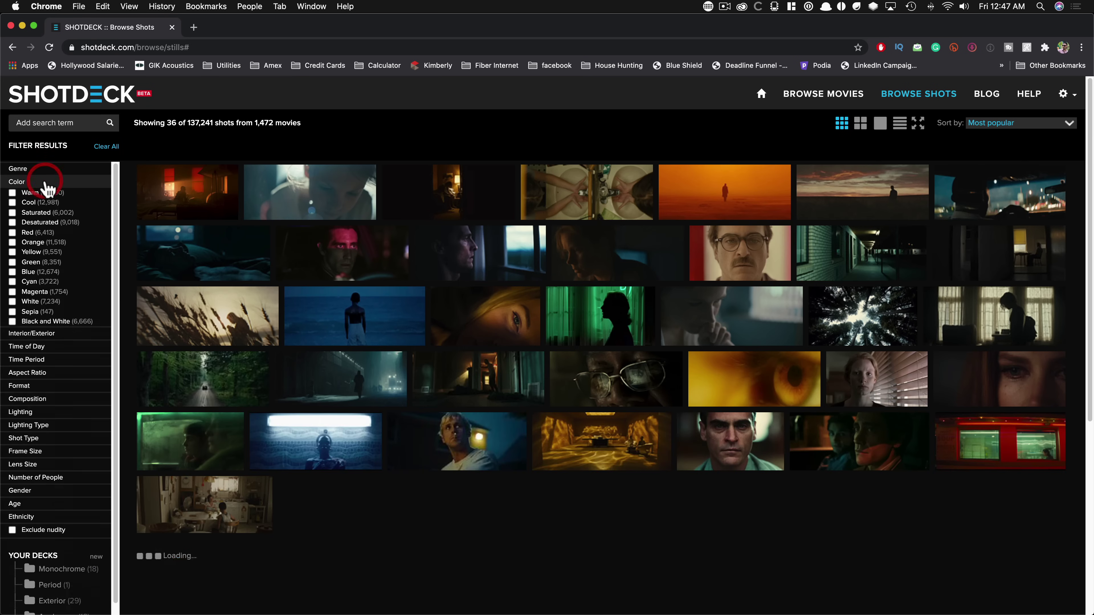
left_click(68, 208)
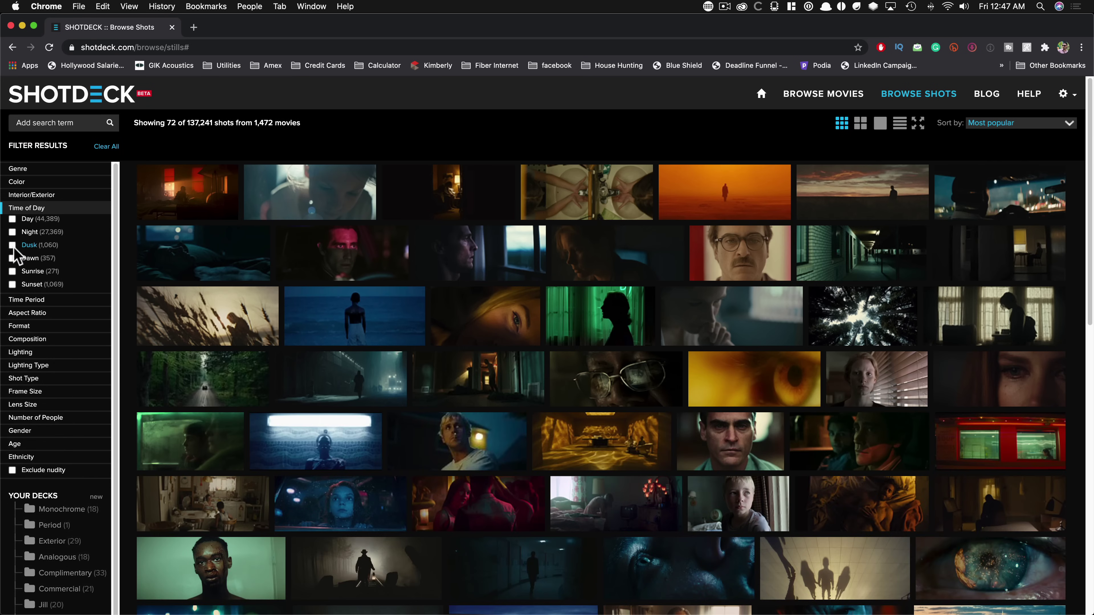
left_click(12, 258)
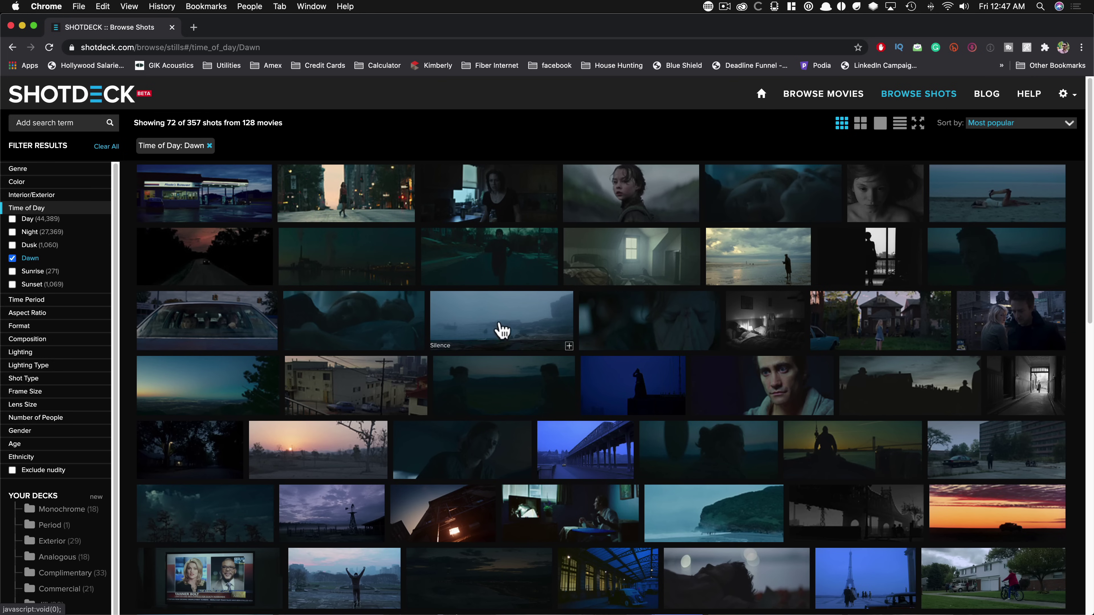
- View The Conformist's elevated railway and Eiffel Tower shots, closing each one, and browse the other dawn shots
left_click(579, 459)
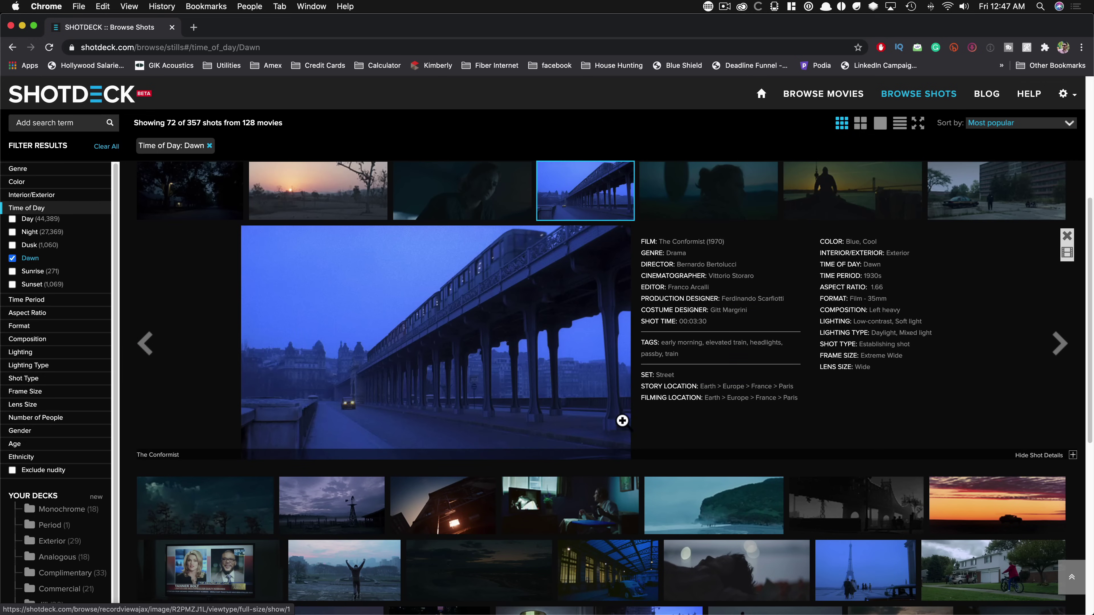
left_click(1065, 237)
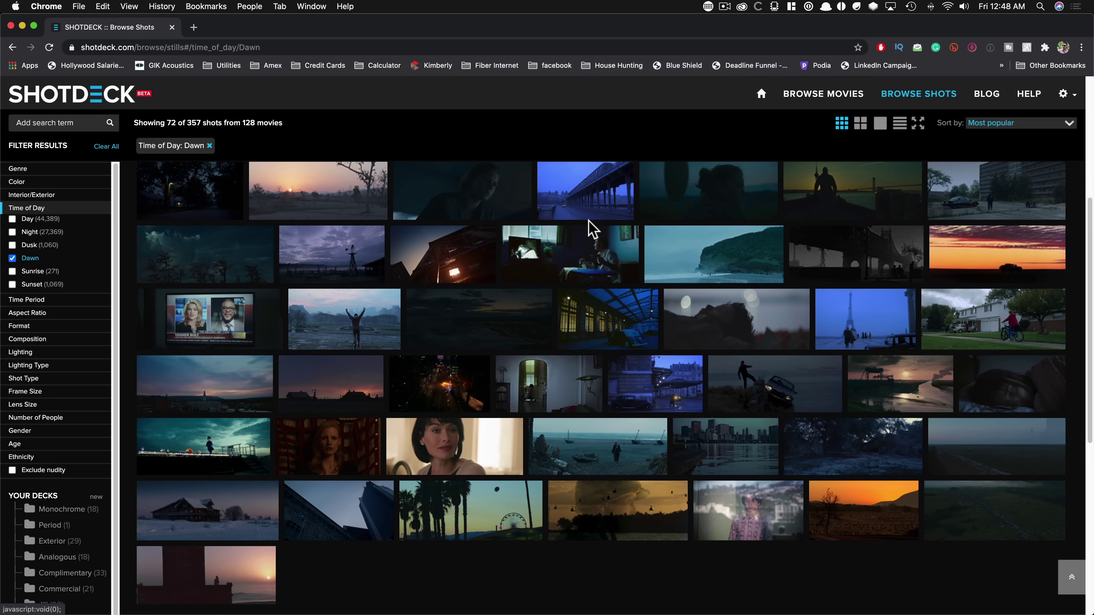
left_click(858, 321)
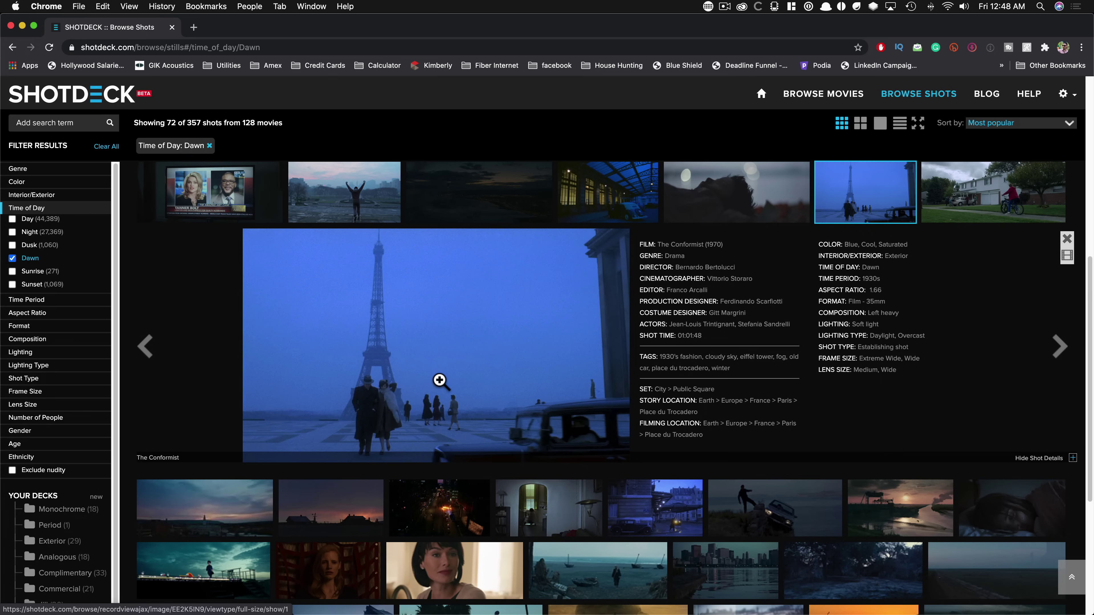
left_click(1067, 238)
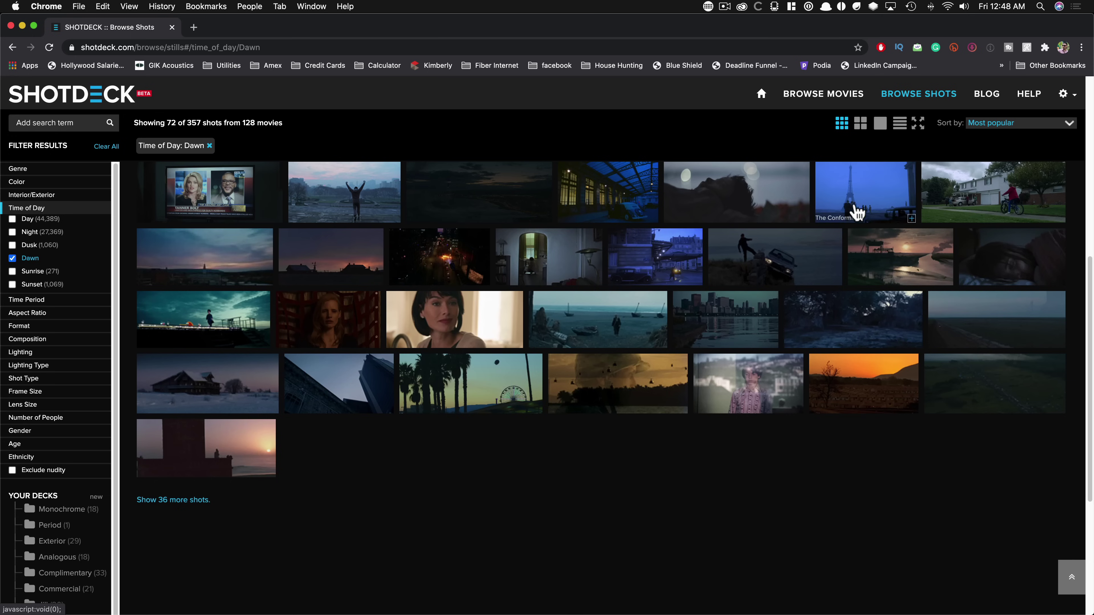
scroll(698, 310, "down", 5)
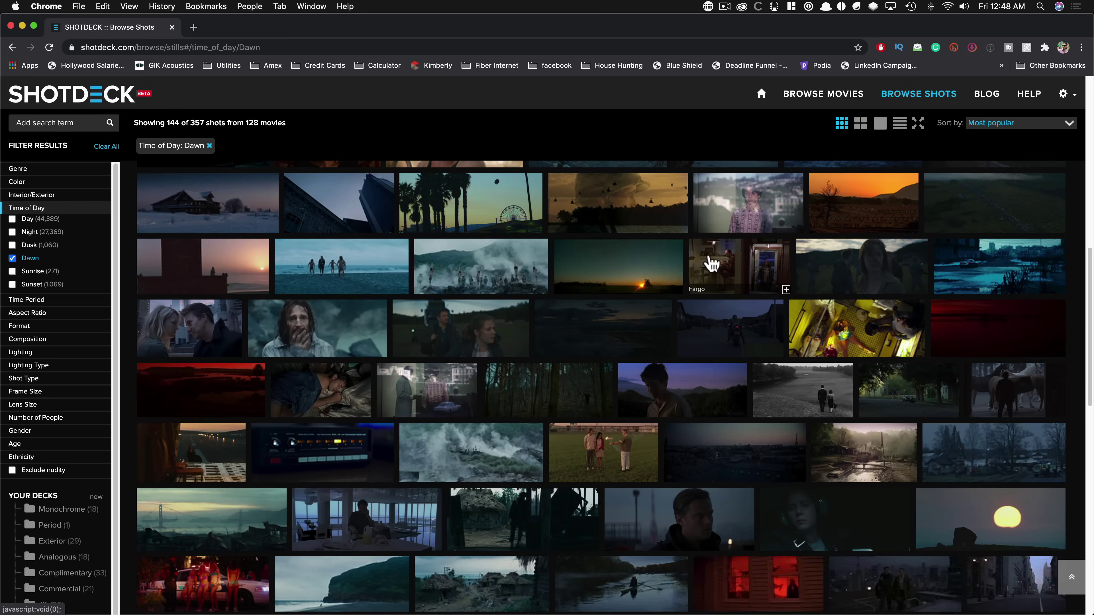
scroll(744, 375, "up", 5)
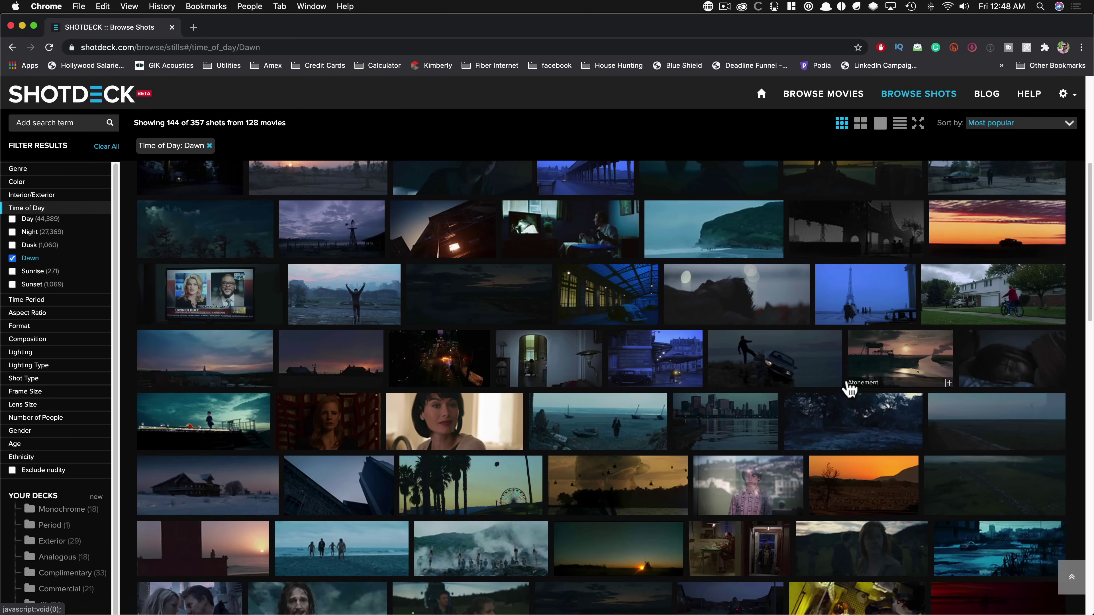
scroll(874, 434, "down", 2)
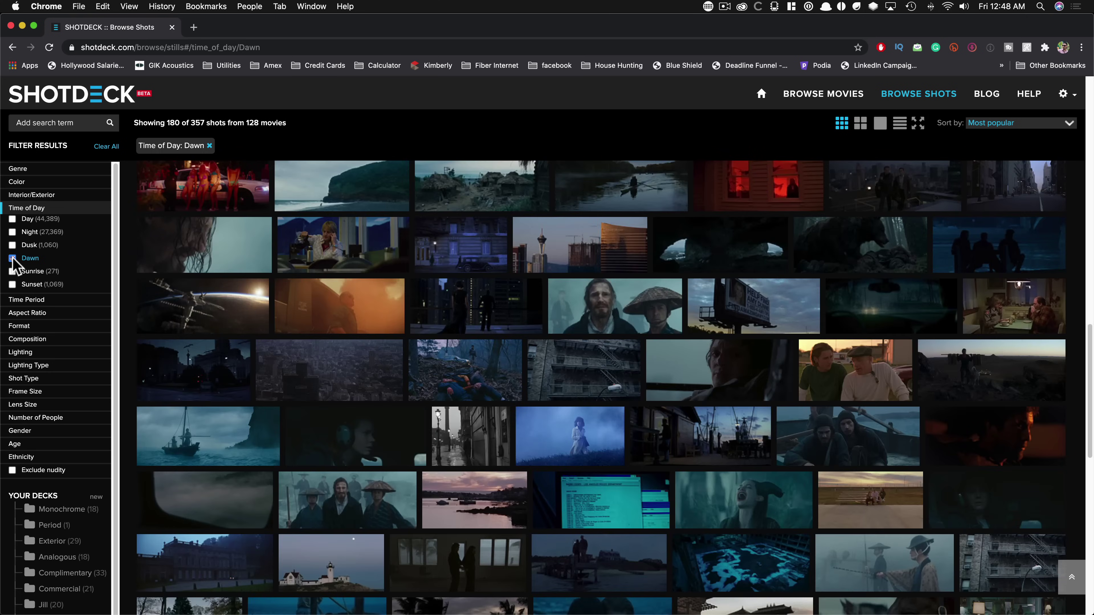
- Replace the Dawn filter with Dusk and browse through the dusk shots
left_click(13, 257)
left_click(12, 245)
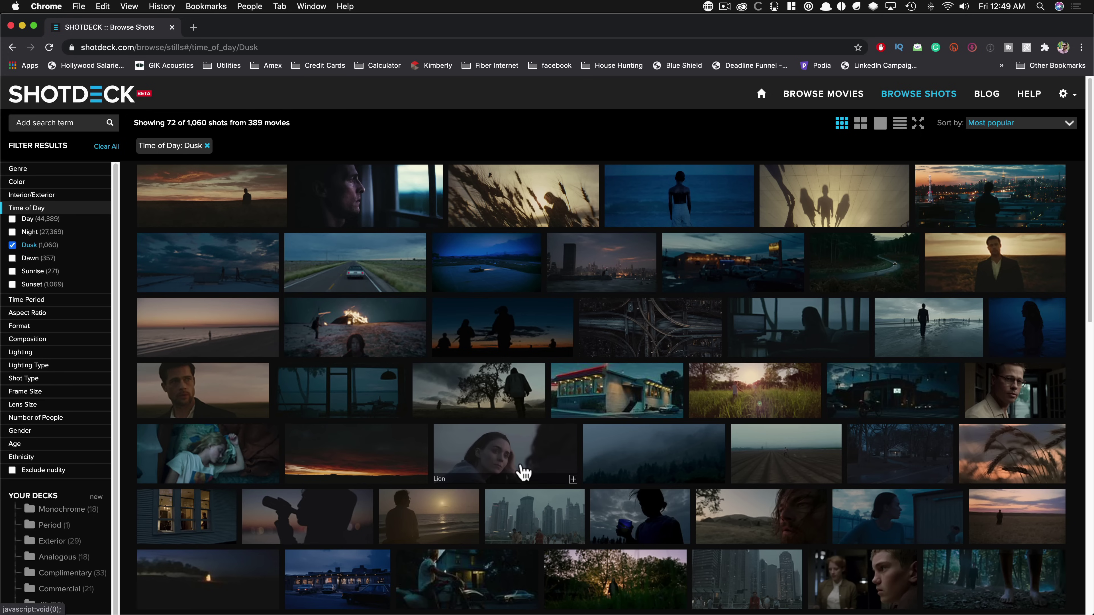
scroll(569, 422, "down", 5)
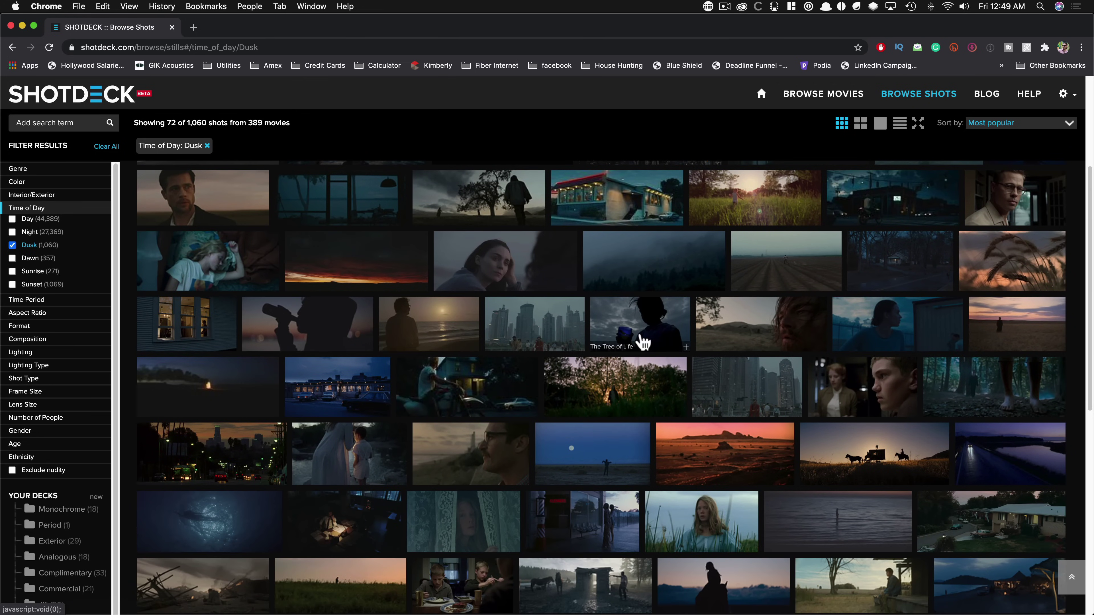
scroll(588, 358, "down", 4)
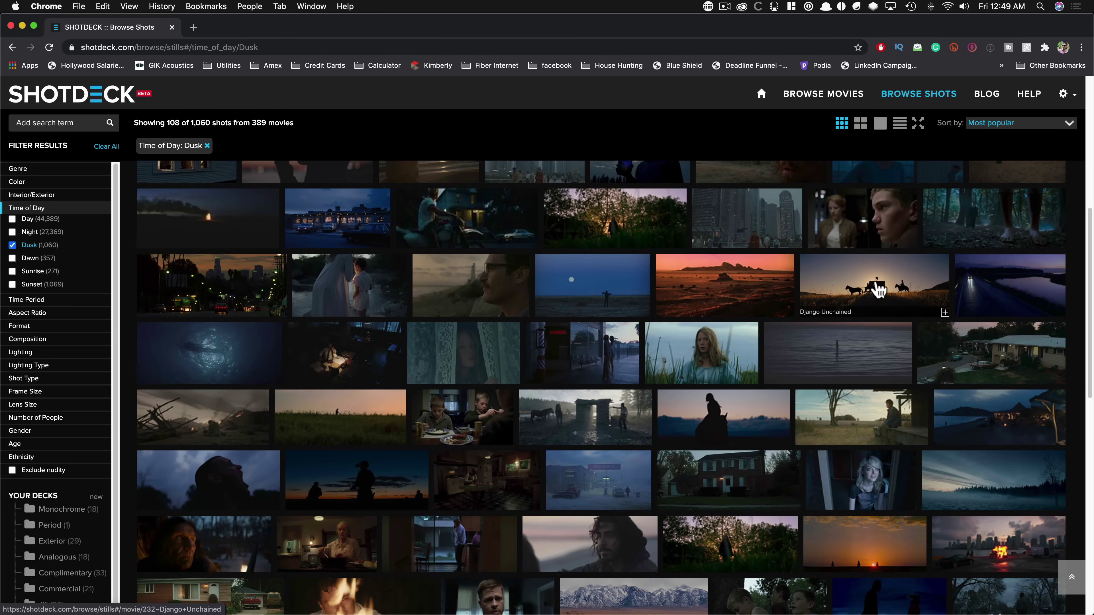
scroll(862, 296, "up", 1)
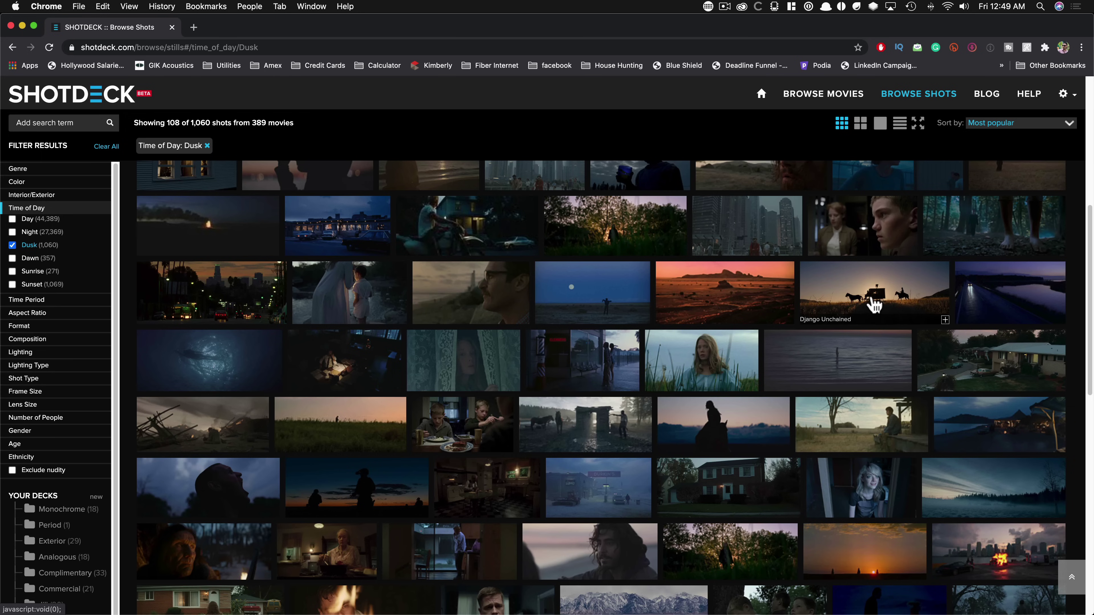
scroll(874, 304, "up", 10)
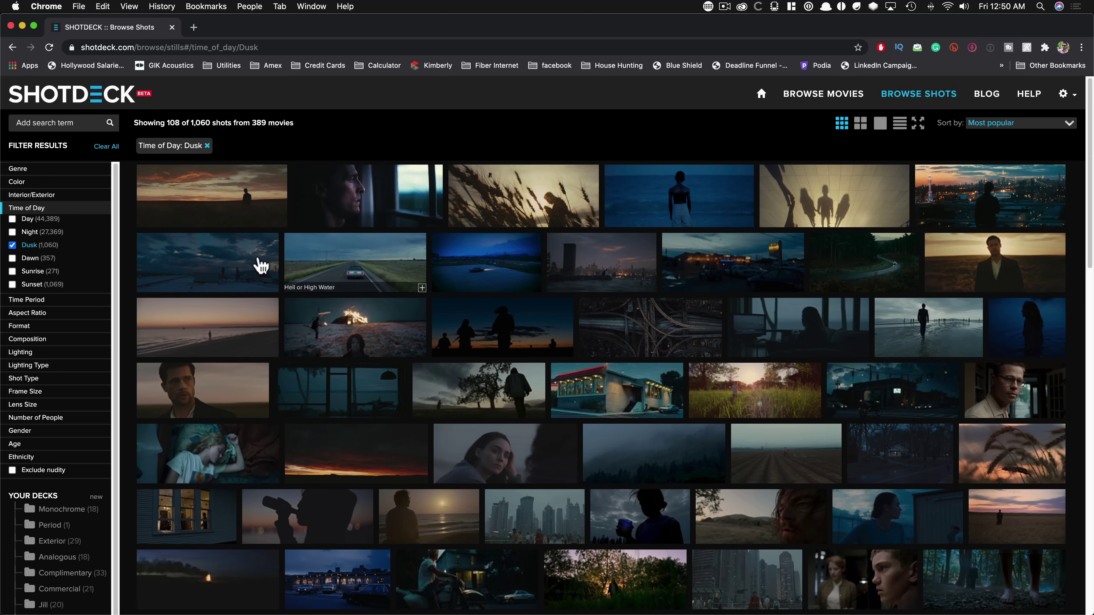
- Remove the Dusk filter and filter the library by the time period 1960s
left_click(12, 244)
left_click(74, 208)
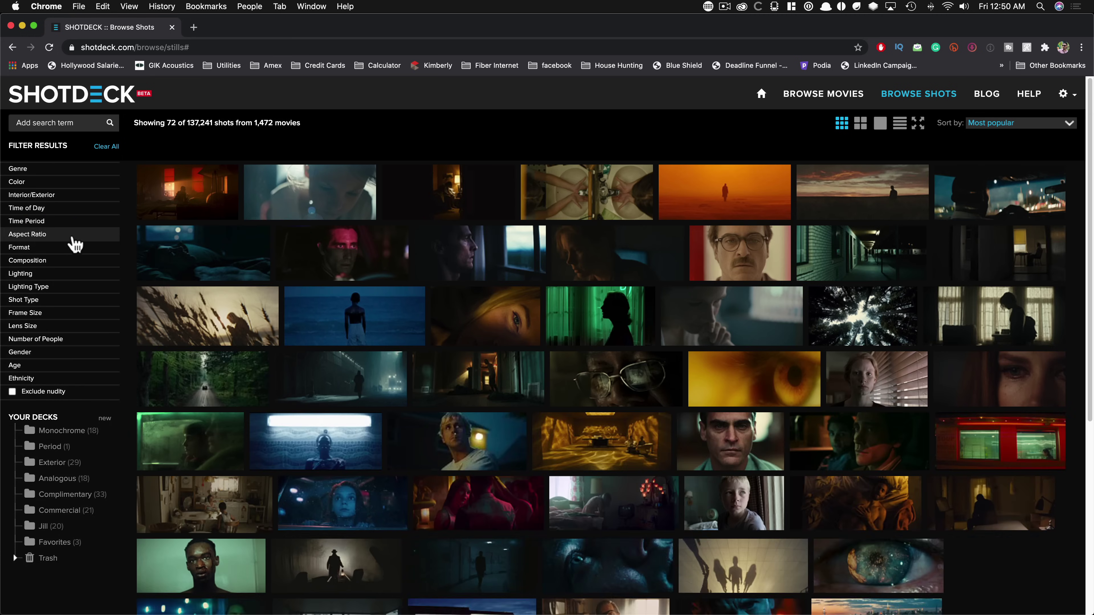
left_click(60, 222)
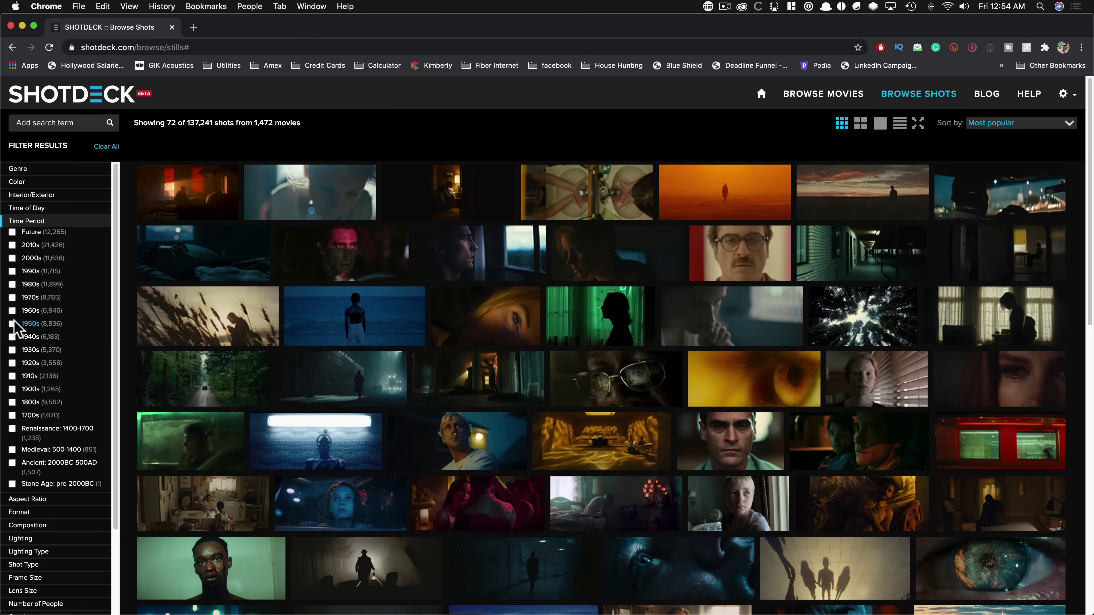
left_click(12, 310)
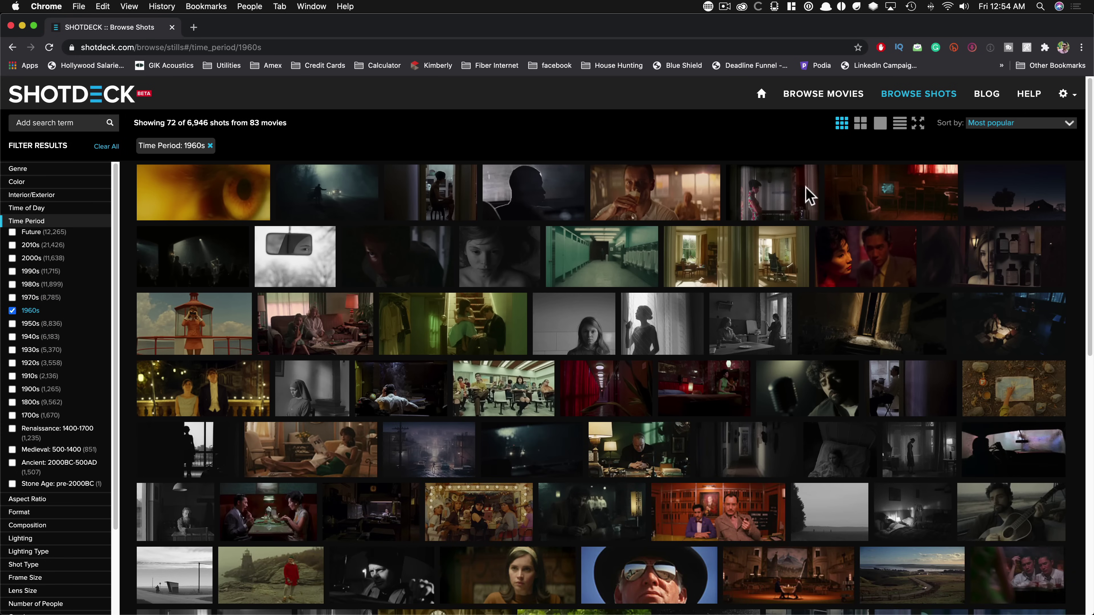
- View the details of the Inside Llewyn Davis bathroom shot and the Moonrise Kingdom lighthouse shot, closing each one
left_click(624, 256)
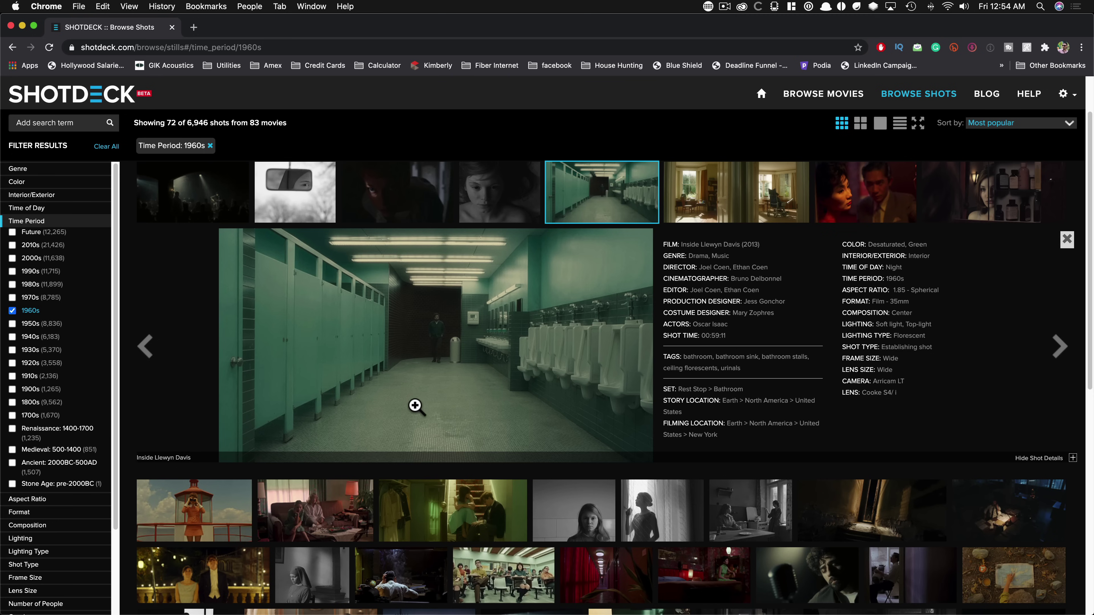
left_click(1067, 242)
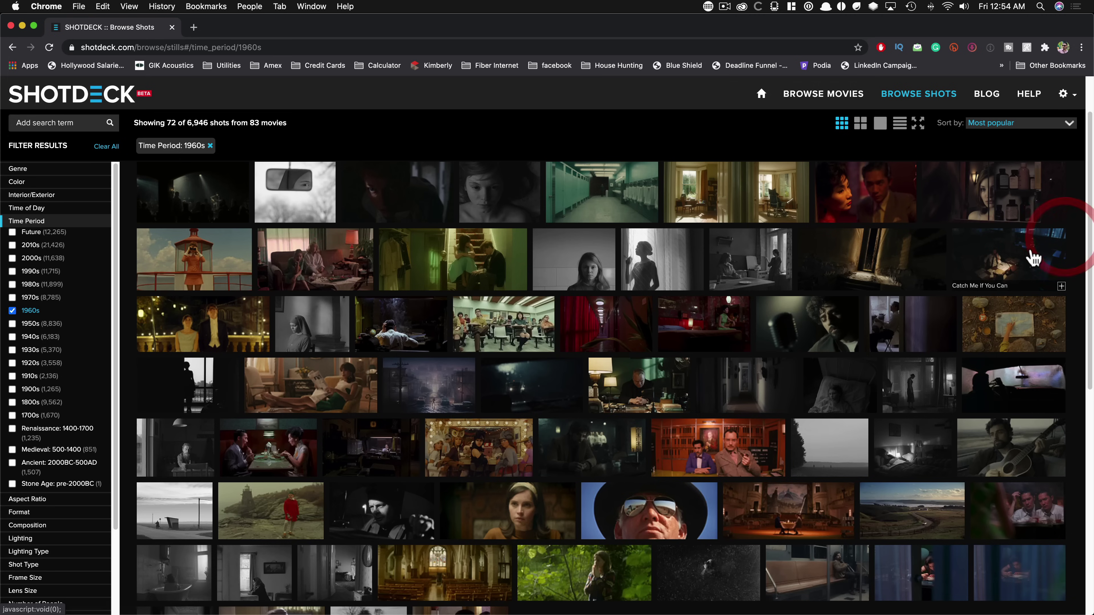
left_click(180, 255)
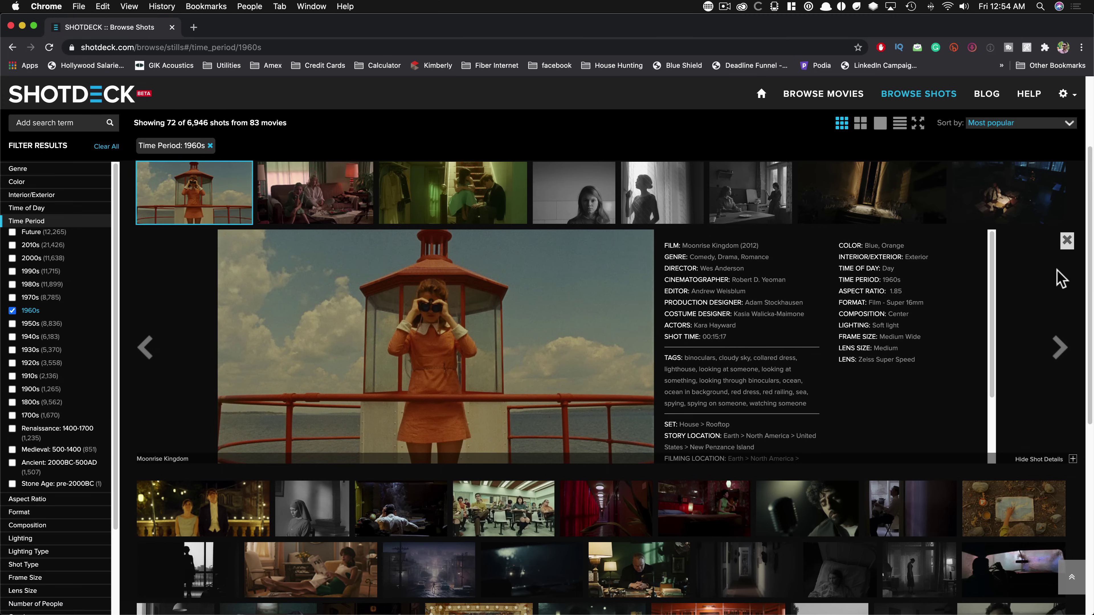
left_click(1066, 241)
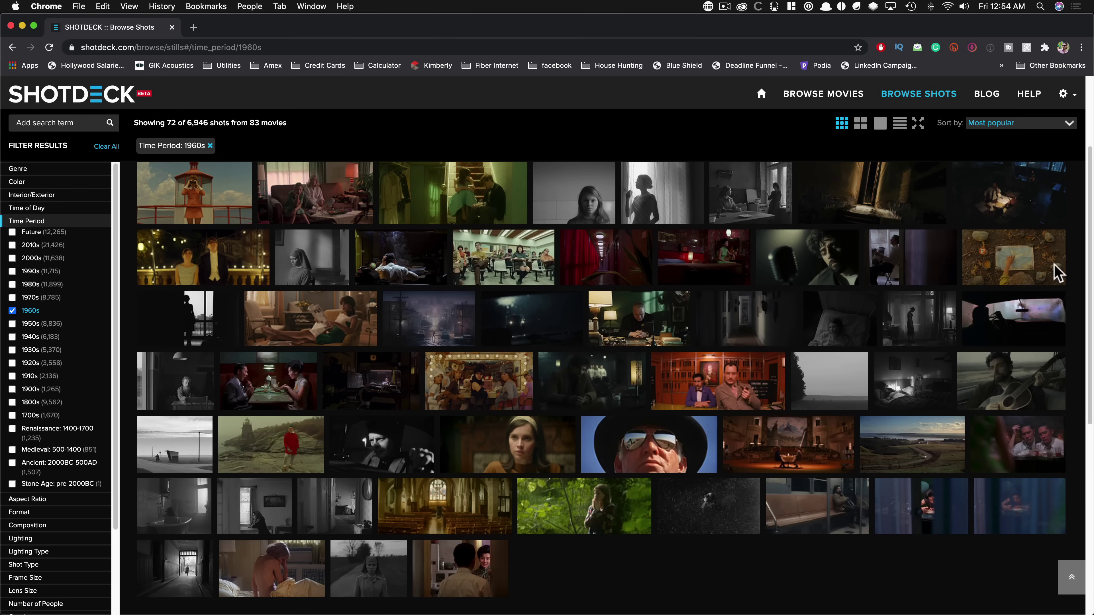
- View The Grand Budapest Hotel concierge desk shot and the Harold and Maude sunset shot among the 1960s shots, closing each one
left_click(721, 380)
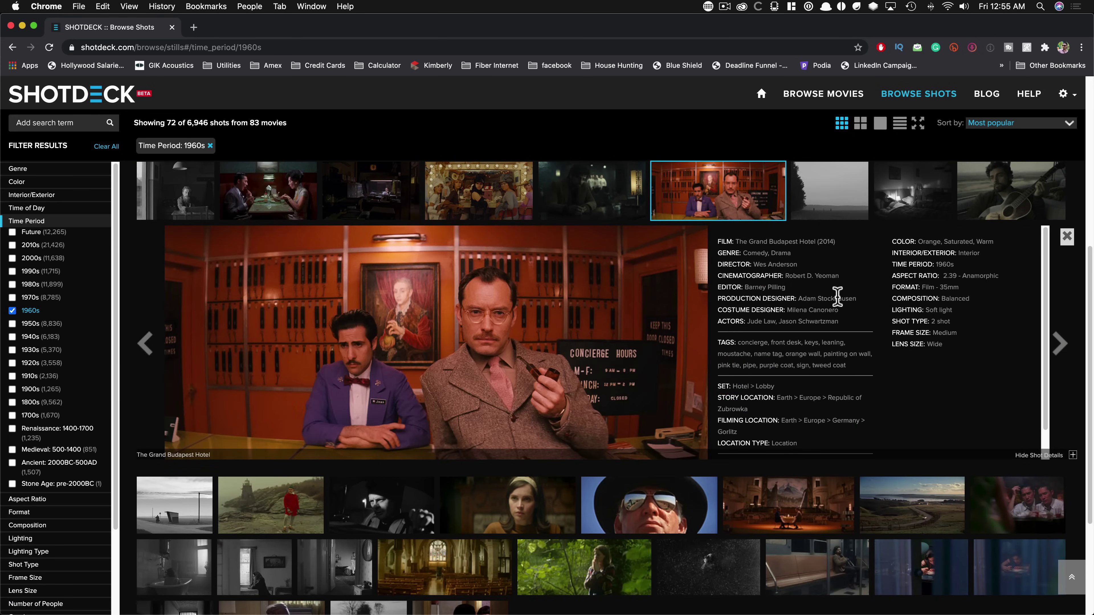
left_click(1066, 236)
scroll(948, 302, "down", 5)
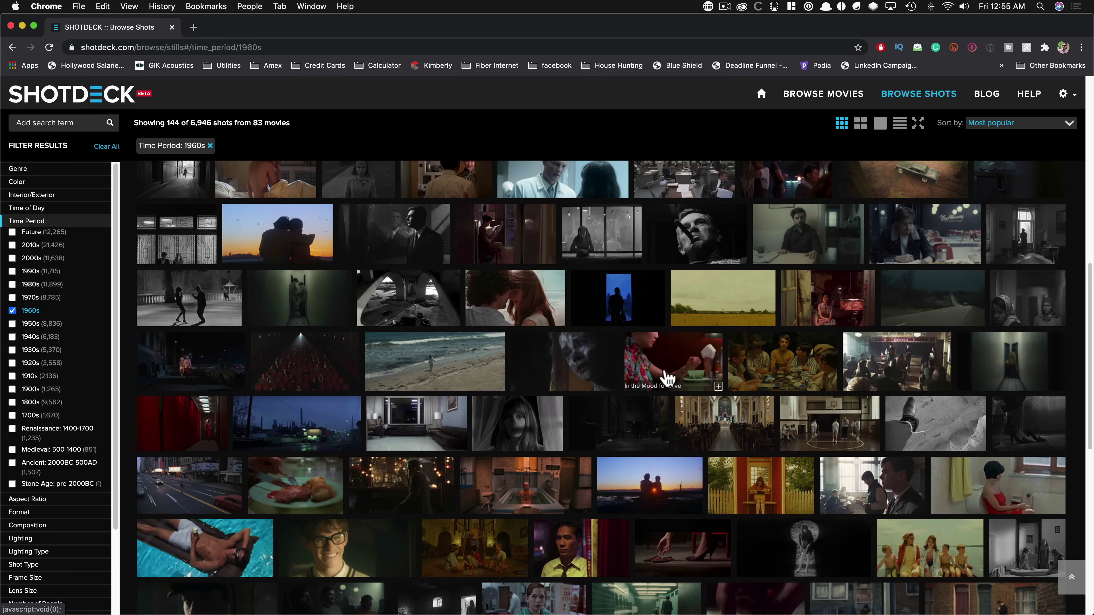
left_click(278, 233)
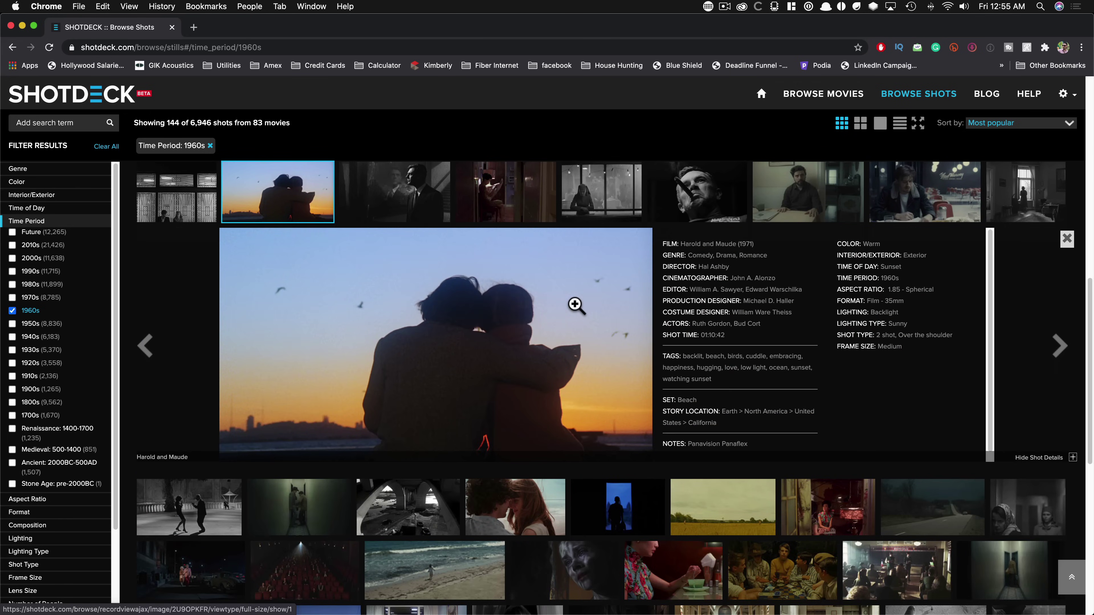
left_click(1066, 237)
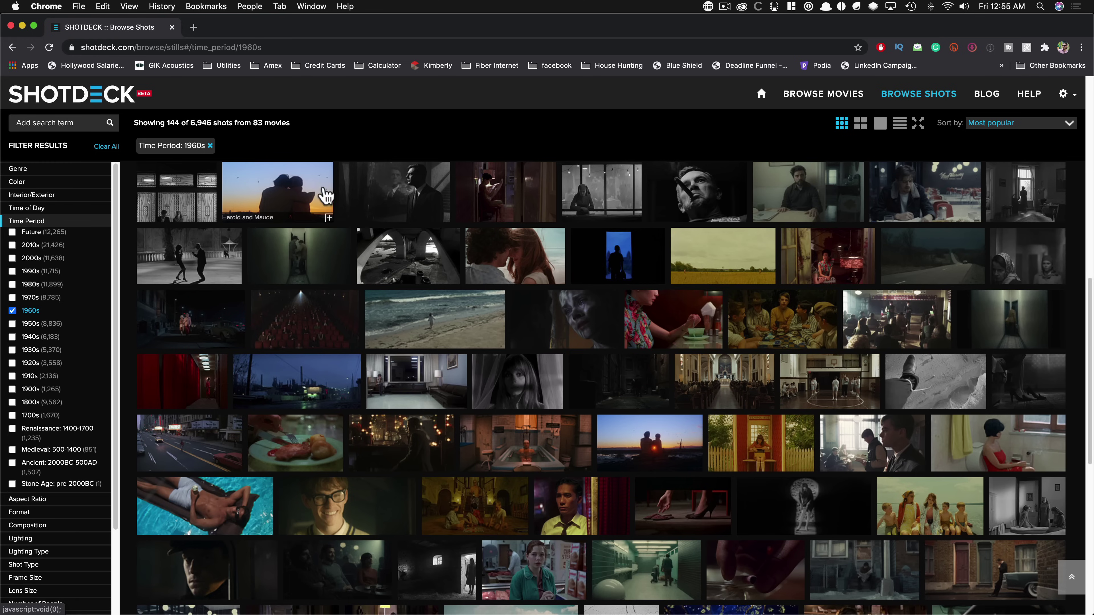
- View the Harold and Maude sunset shot again, the In the Mood for Love doorway silhouette, and the Moonrise Kingdom card game shot
left_click(280, 191)
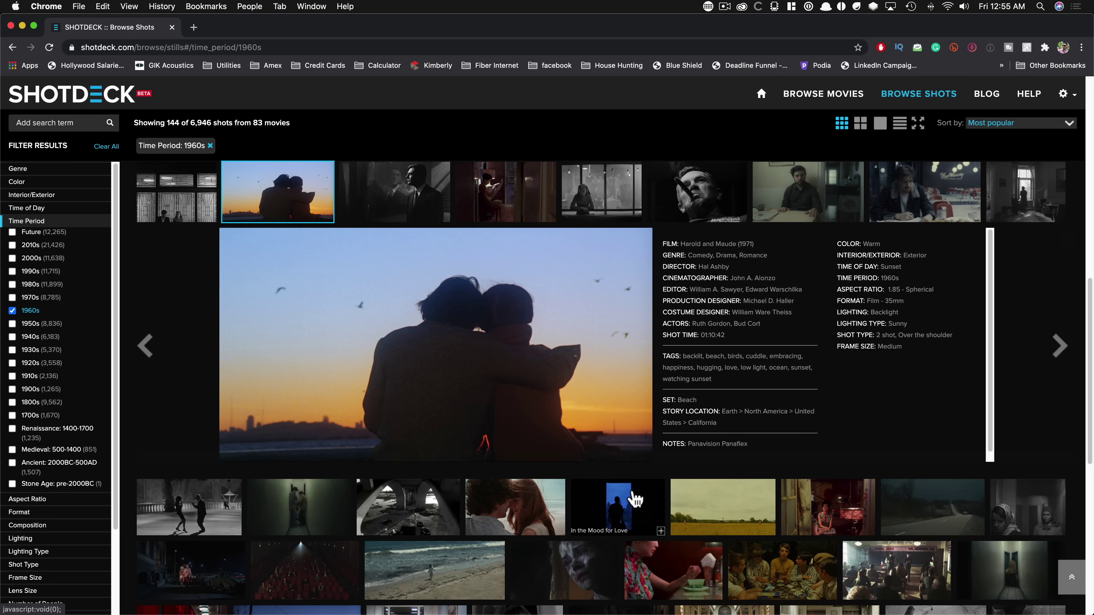
left_click(632, 506)
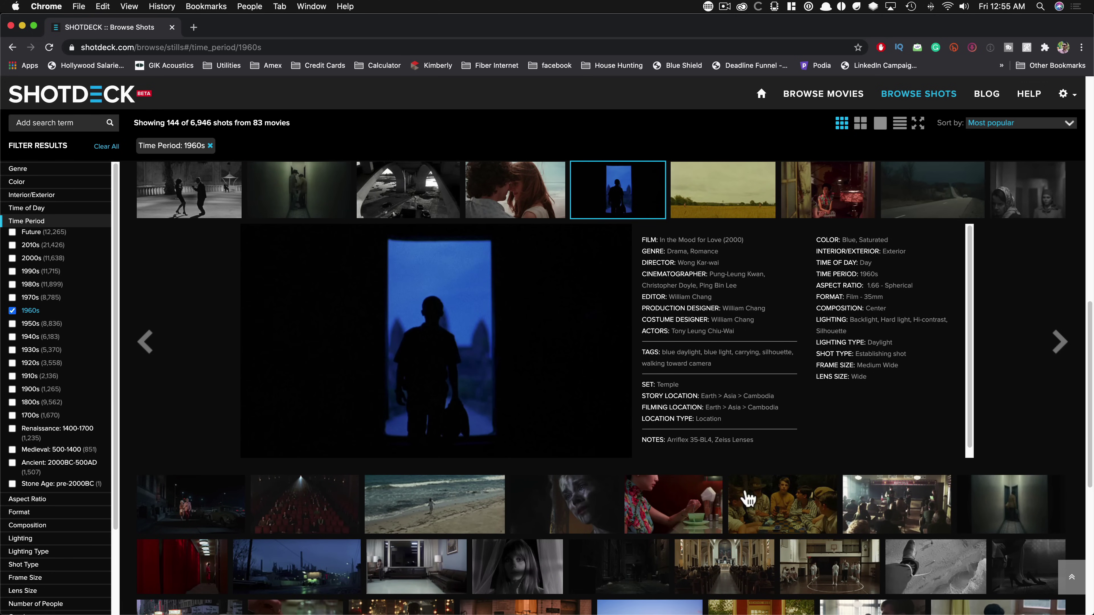
left_click(788, 507)
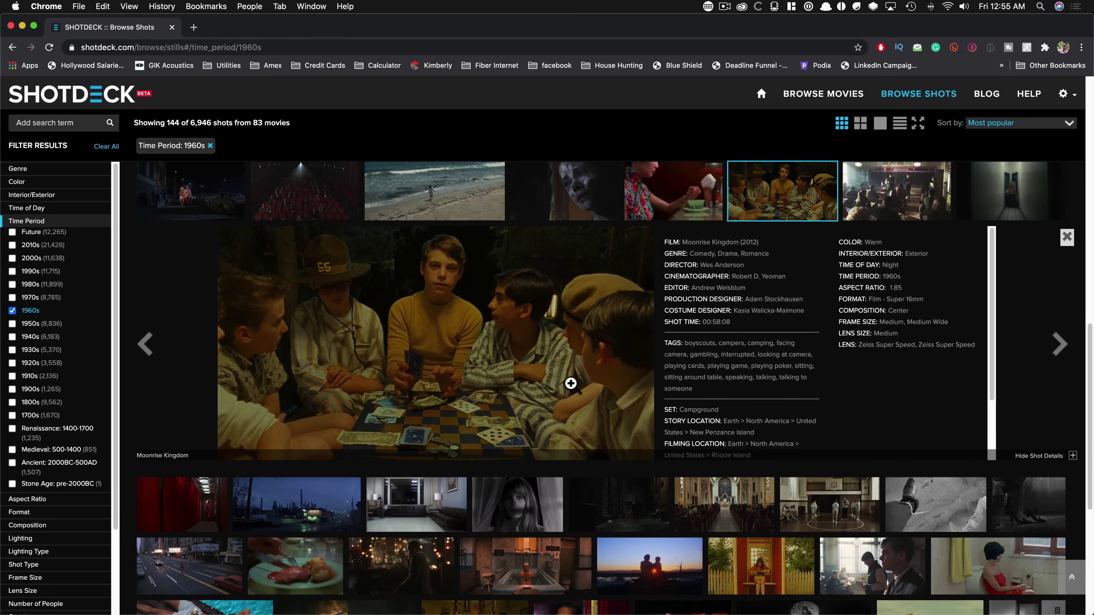
- Browse further through the 1960s shots and view the details of The Man from U.N.C.L.E. gun close-up
scroll(818, 495, "down", 3)
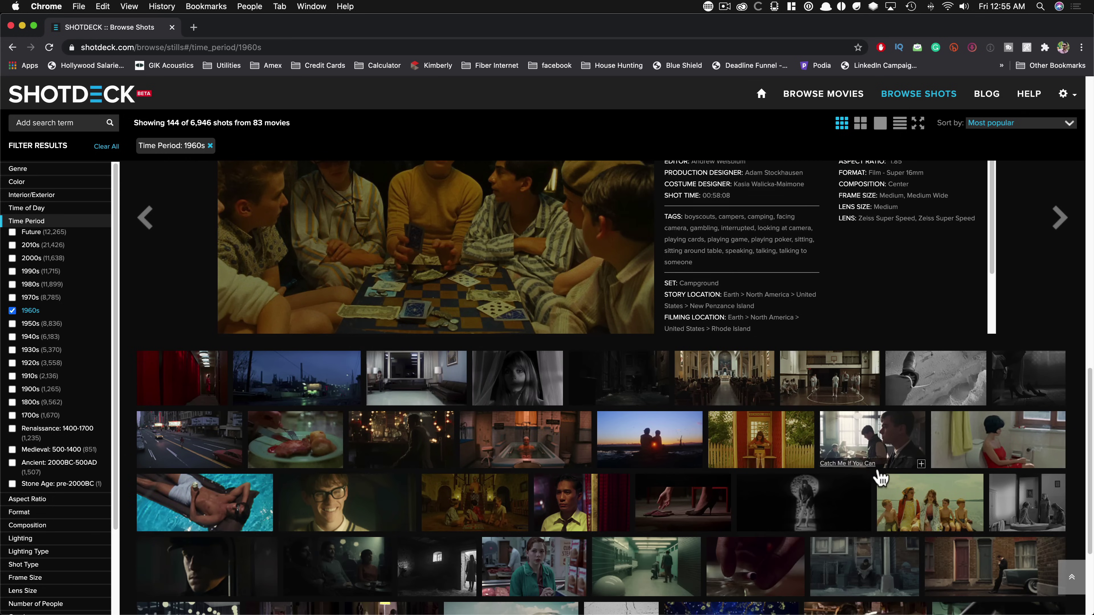
scroll(677, 364, "down", 8)
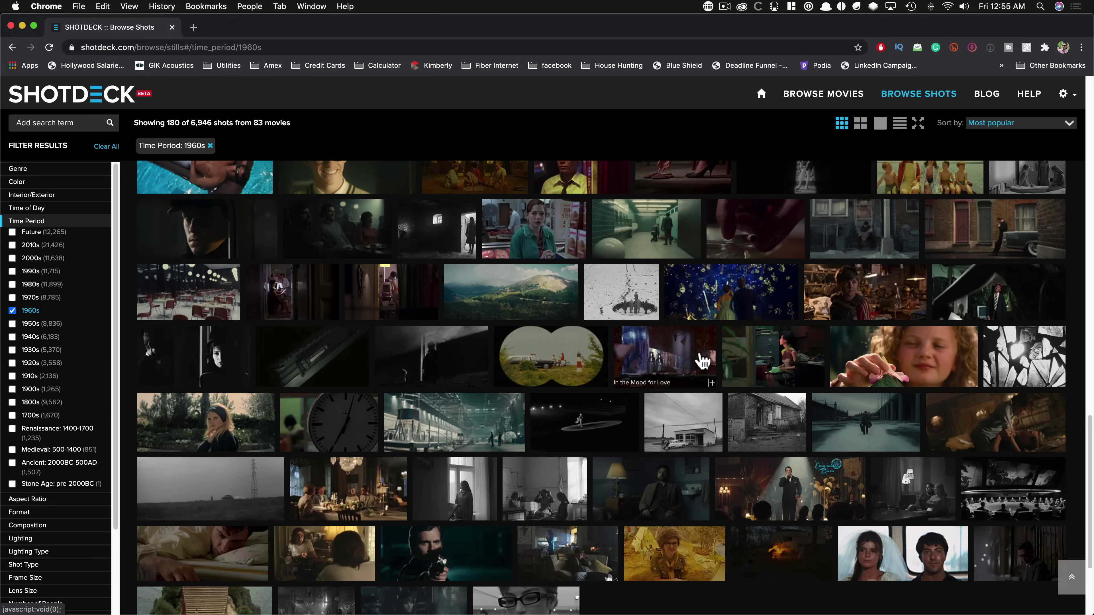
left_click(447, 546)
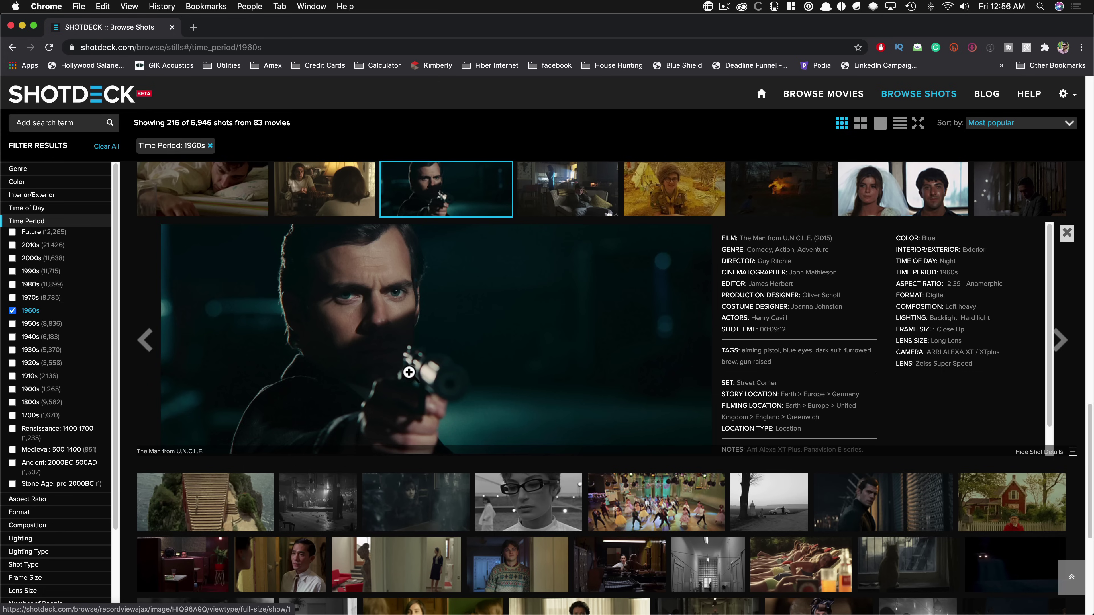
- Replace the 1960s time period filter with 1970s and browse the resulting shots
left_click(12, 310)
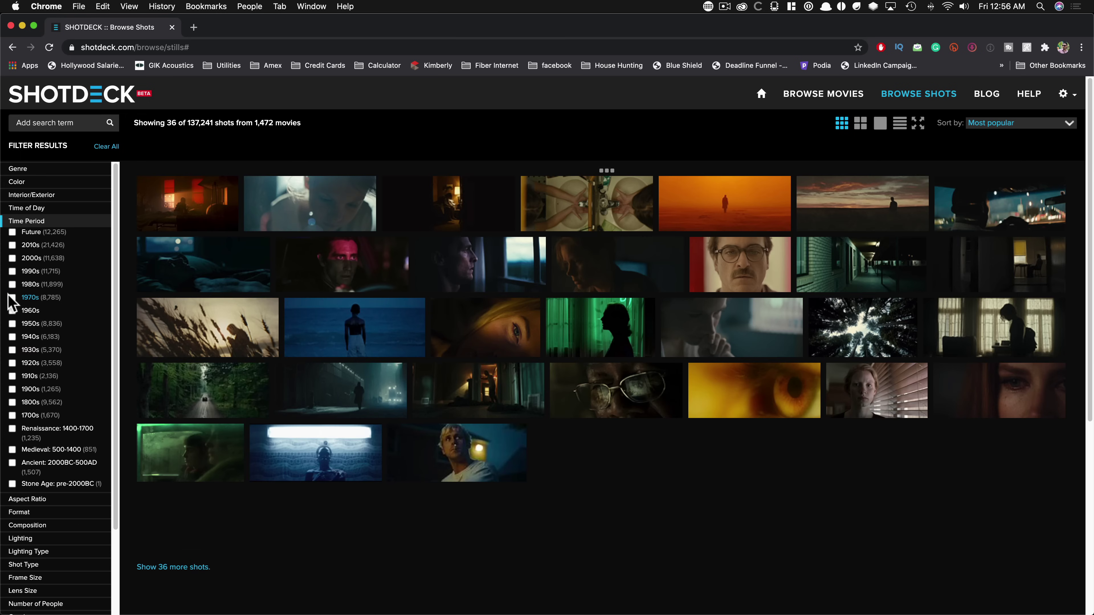
left_click(12, 297)
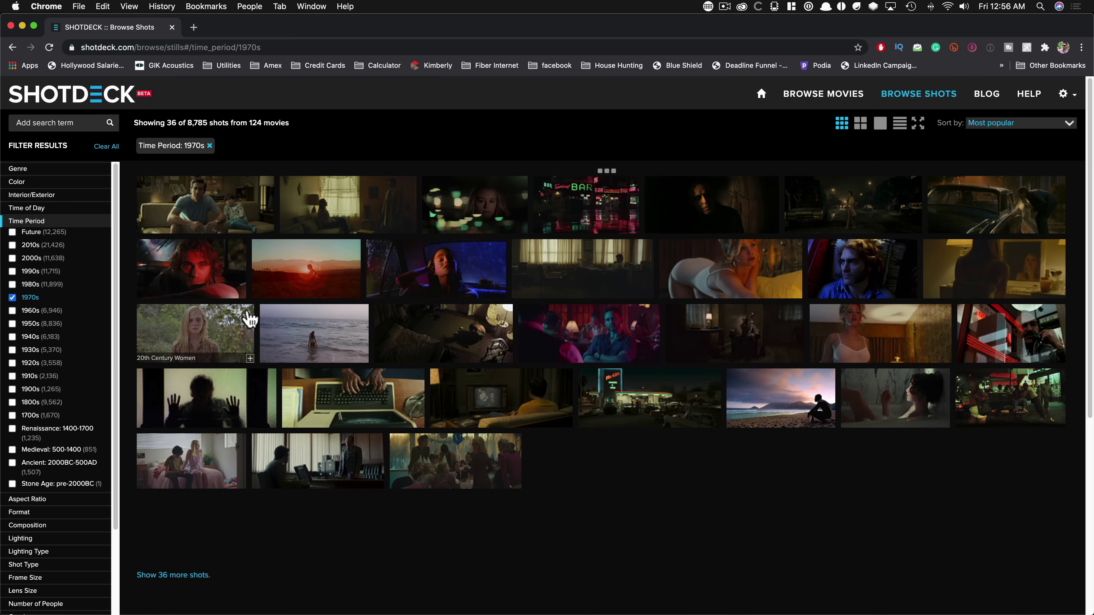
scroll(1055, 359, "down", 5)
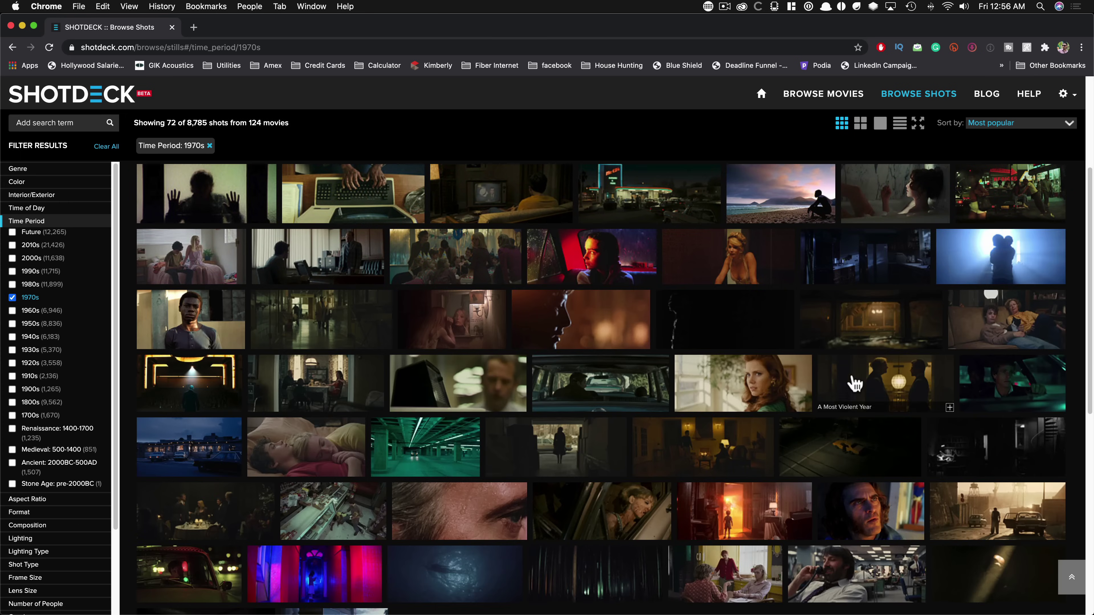
- View the details of the City of God portrait and the American Hustle living room shot, closing each one
scroll(849, 396, "down", 1)
left_click(185, 264)
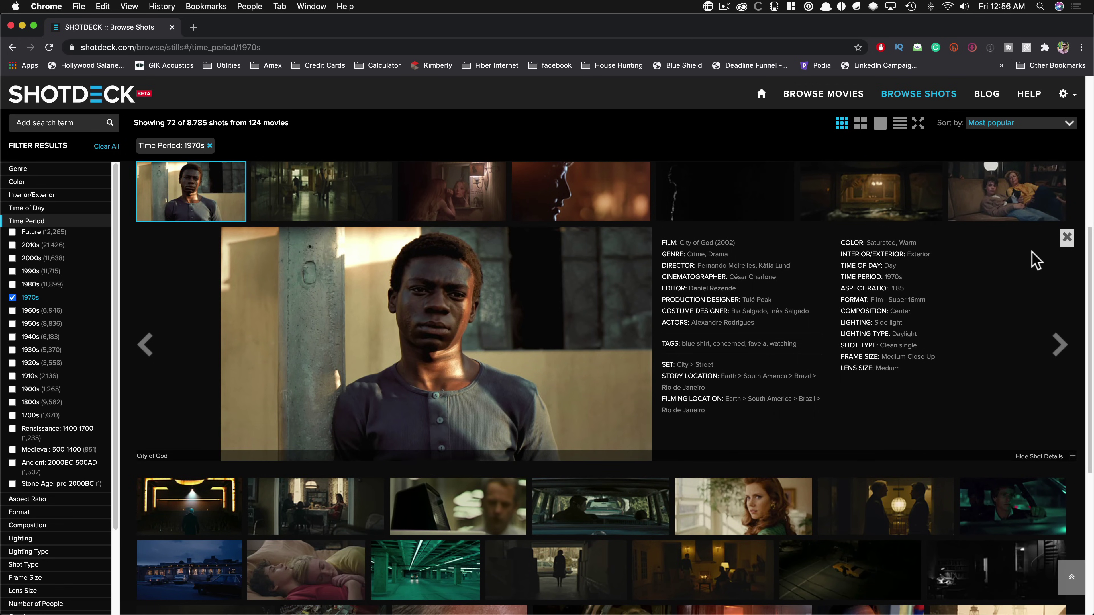
left_click(1067, 238)
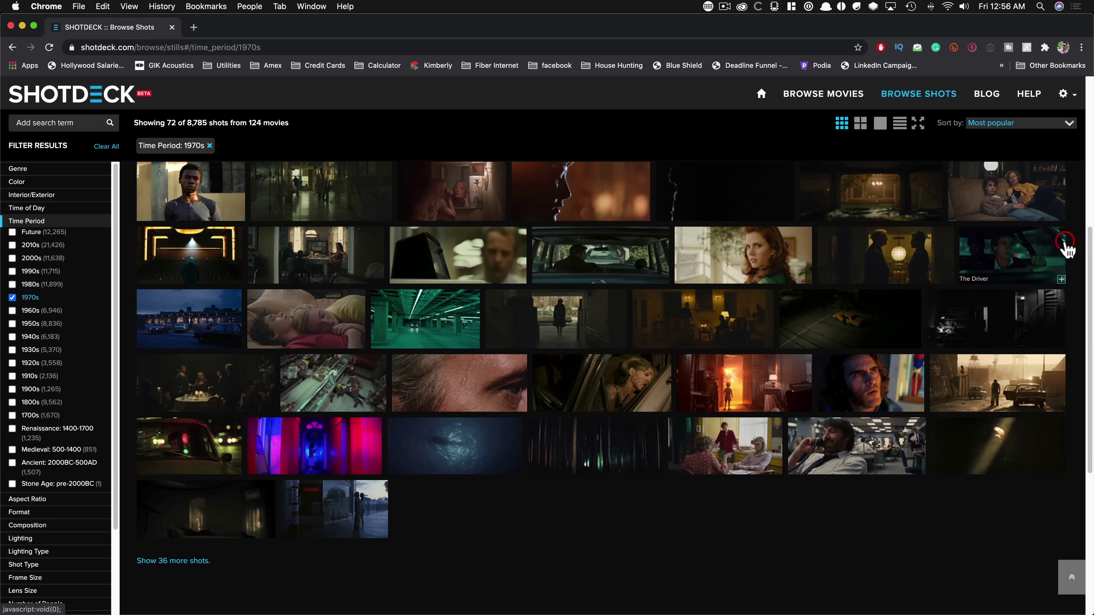
scroll(754, 423, "down", 2)
left_click(738, 181)
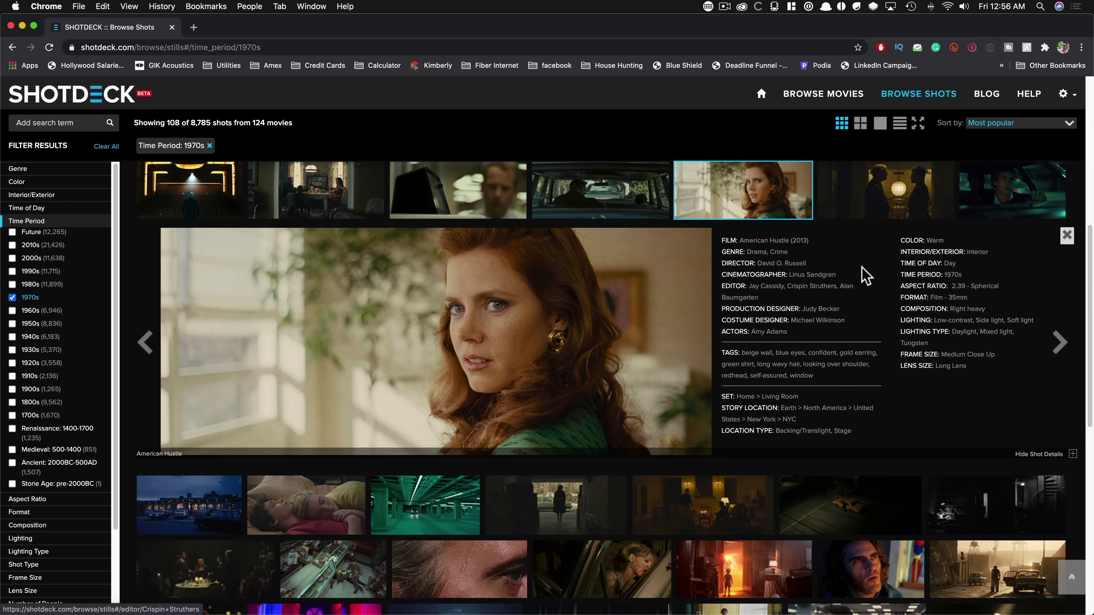
left_click(1067, 236)
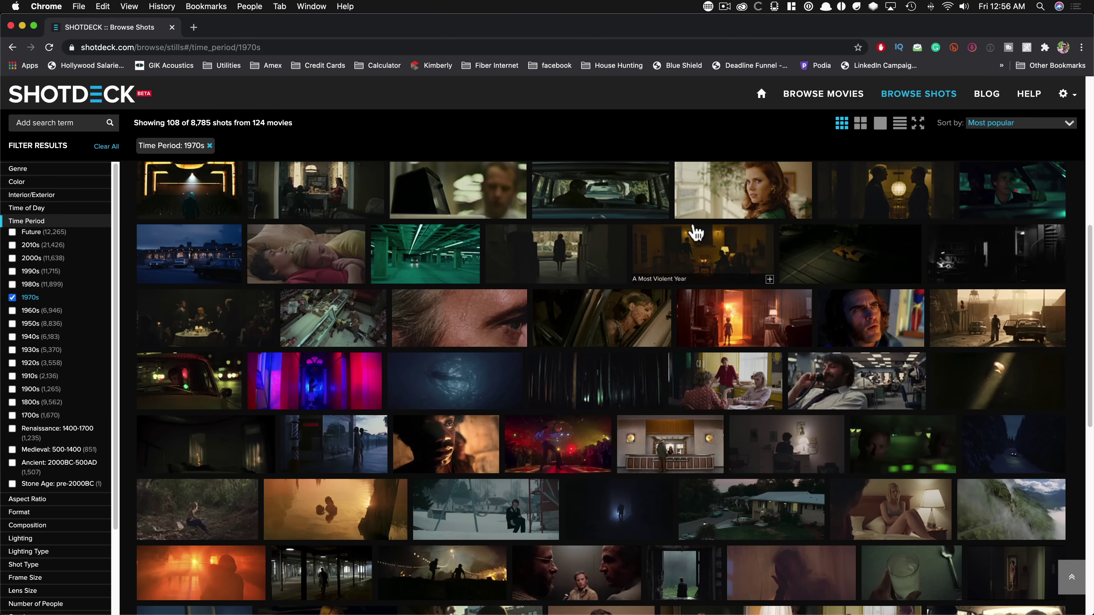
- View the Inherent Vice close-up and the Zodiac shot of the couple facing the masked figure by the trees, closing each one
left_click(891, 326)
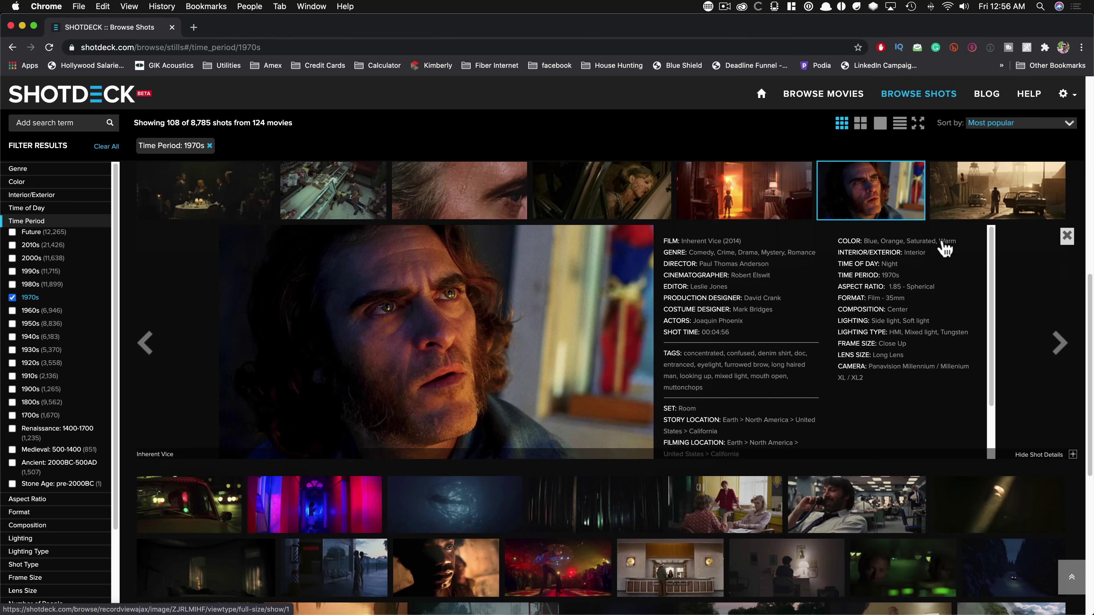
left_click(1066, 237)
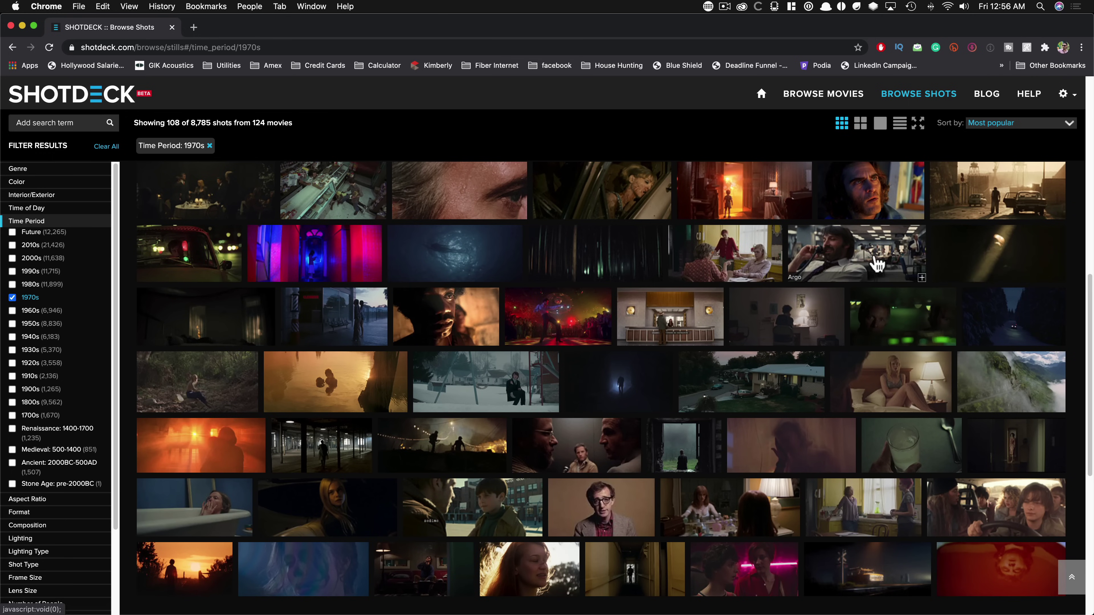
scroll(788, 392, "down", 5)
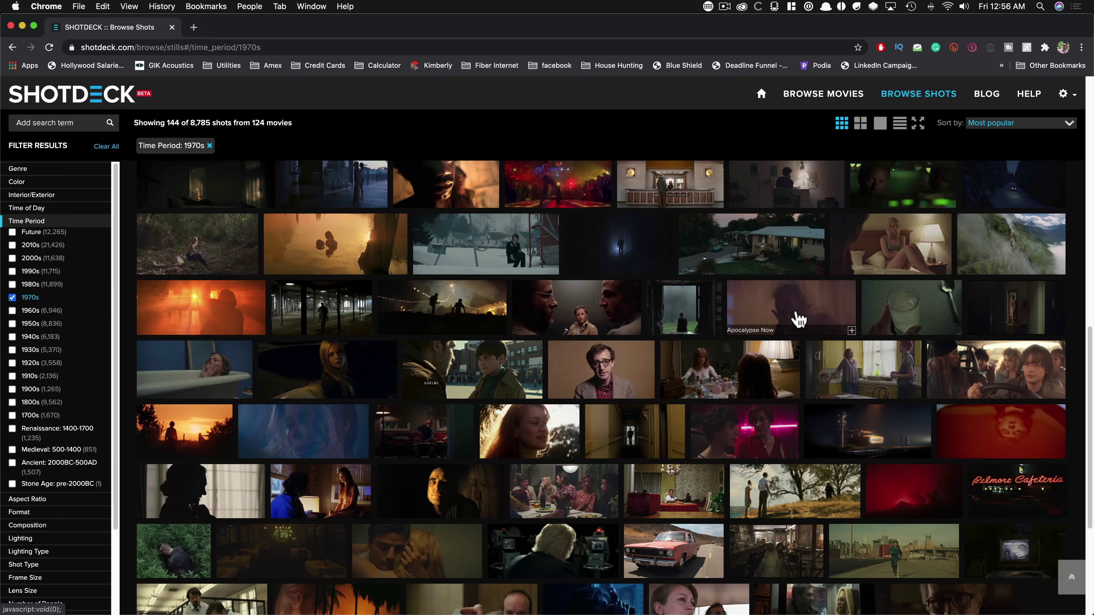
scroll(742, 383, "down", 5)
scroll(765, 342, "down", 3)
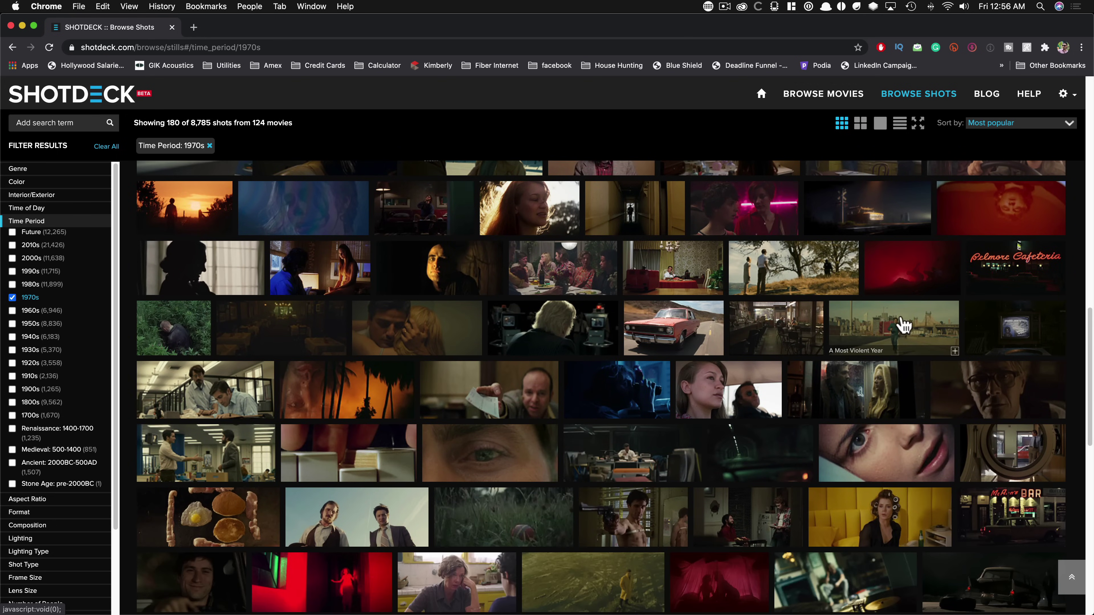
left_click(786, 282)
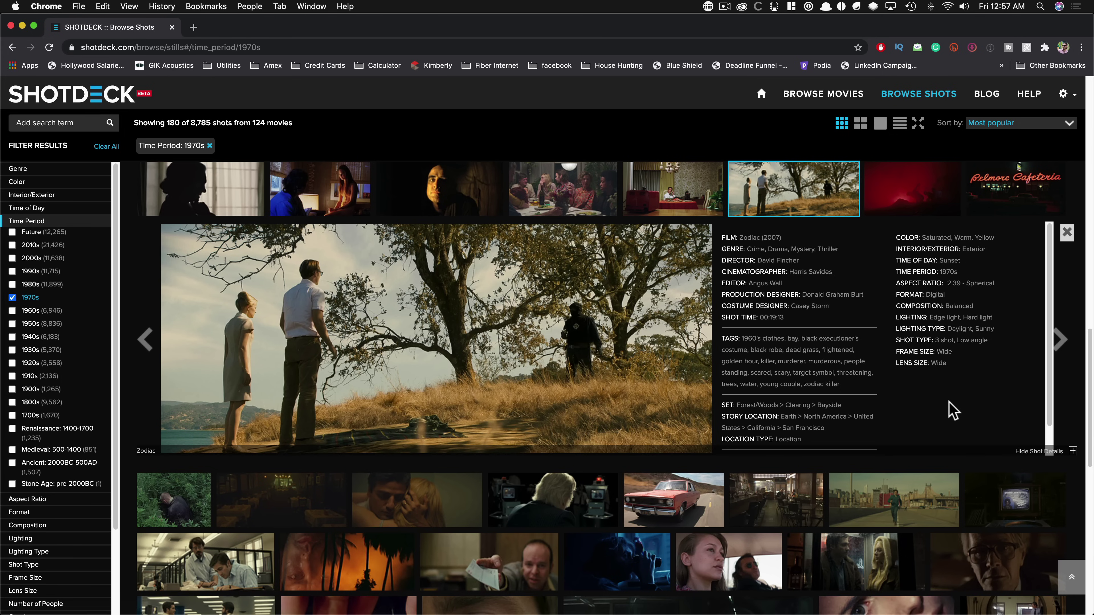
left_click(1067, 235)
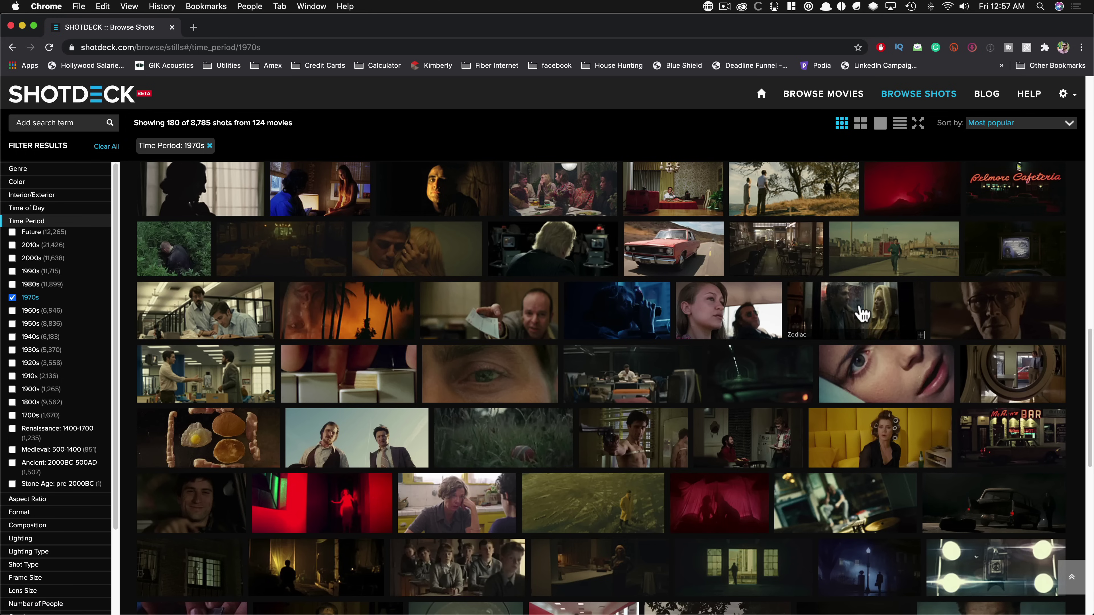
- View the A Most Violent Year shot of the man running on the overpass, open its full-size image and close that image
left_click(896, 254)
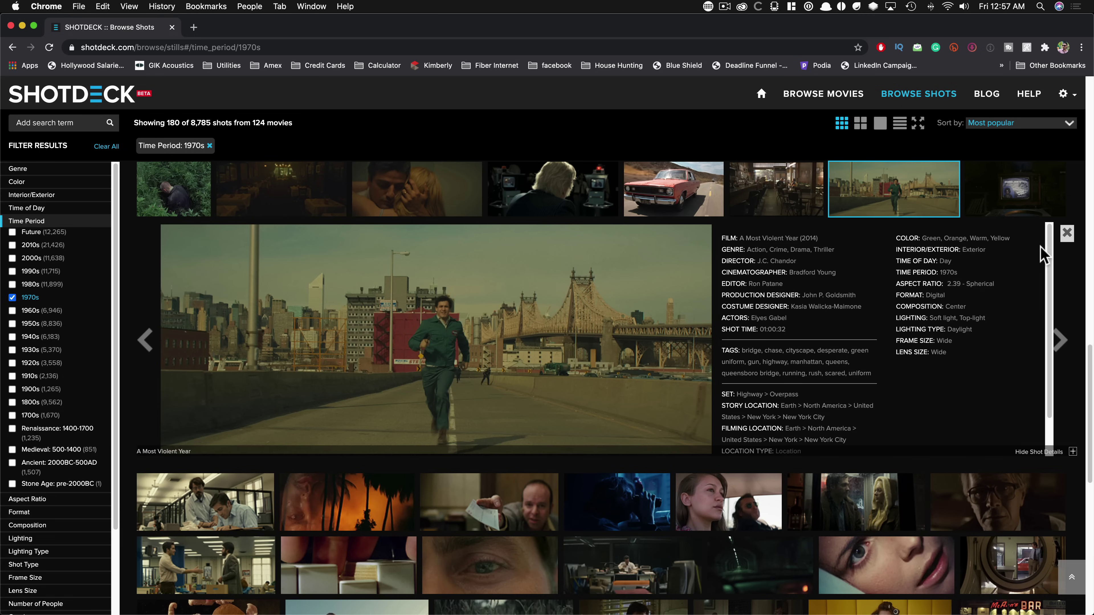
left_click(1067, 233)
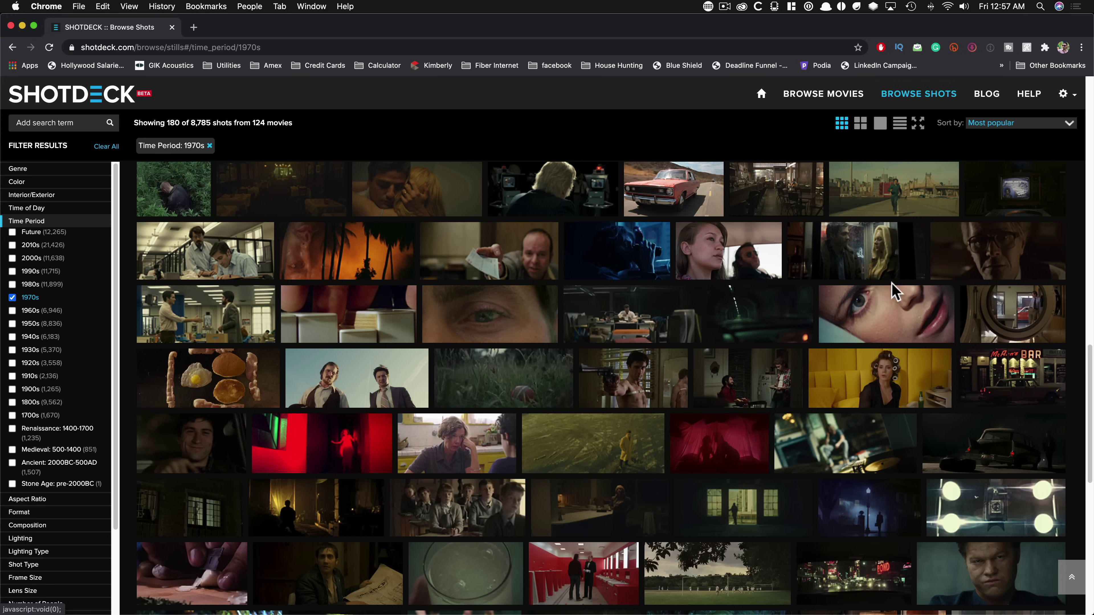
left_click(924, 198)
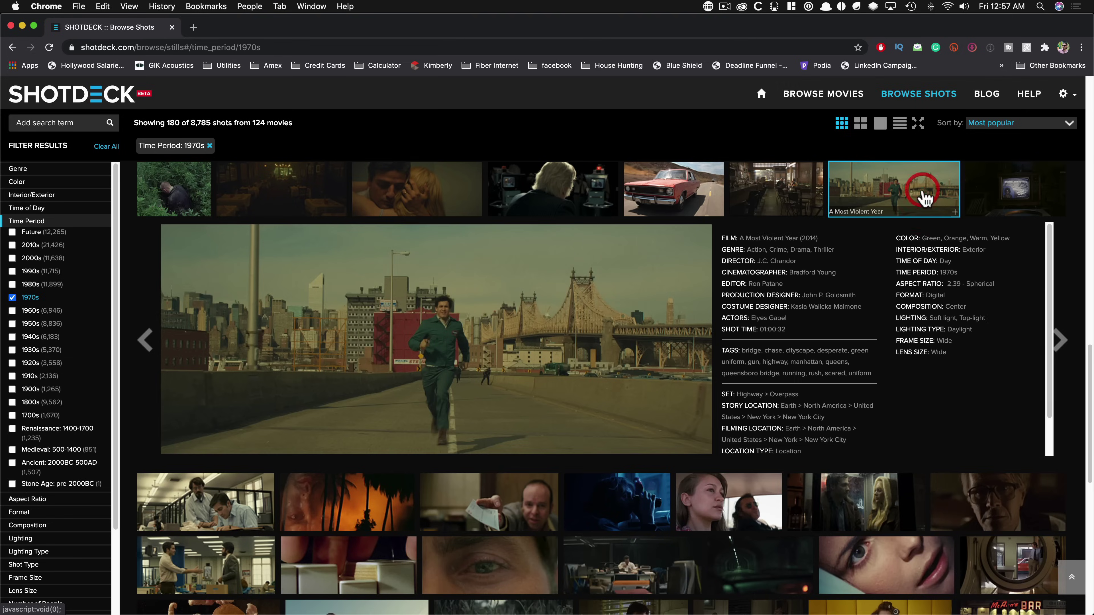
left_click(464, 317)
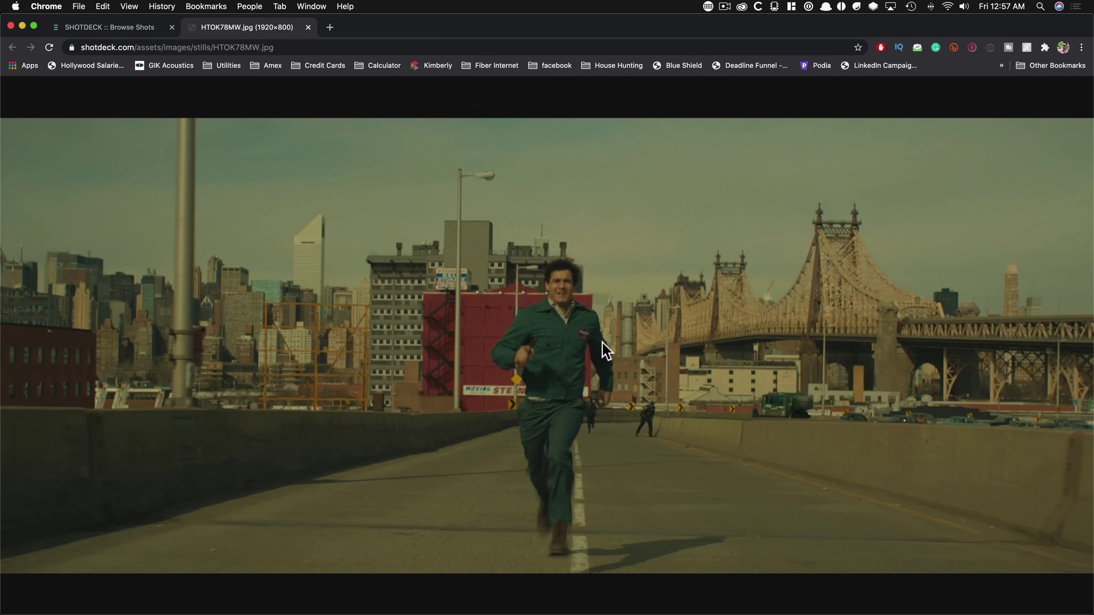
key("super+w")
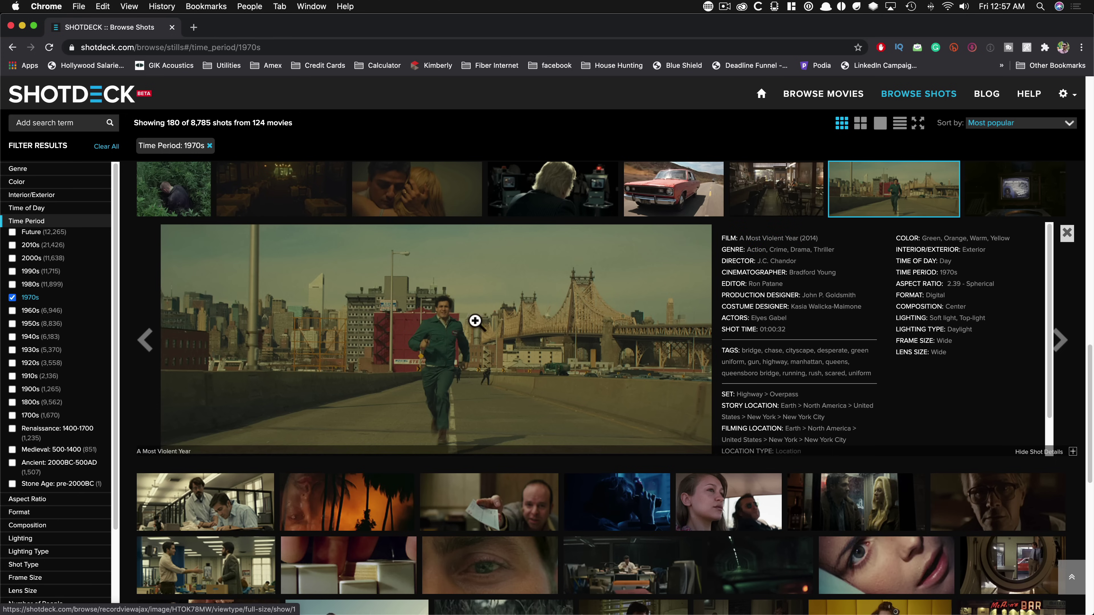
- Open the film page of A Most Violent Year and look through its shots and film information
left_click(765, 241)
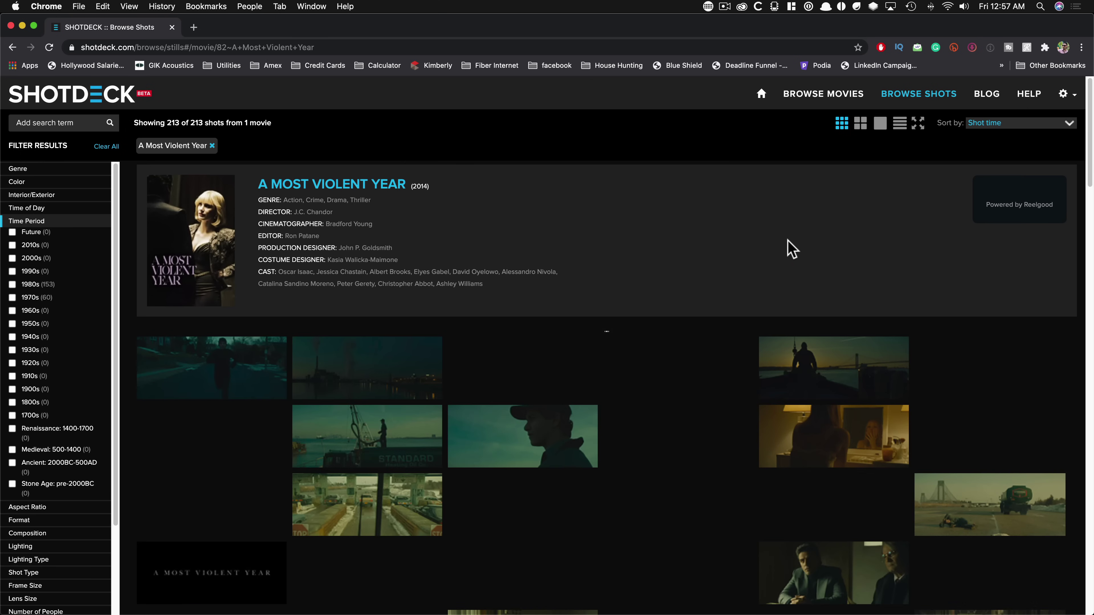
scroll(733, 386, "down", 3)
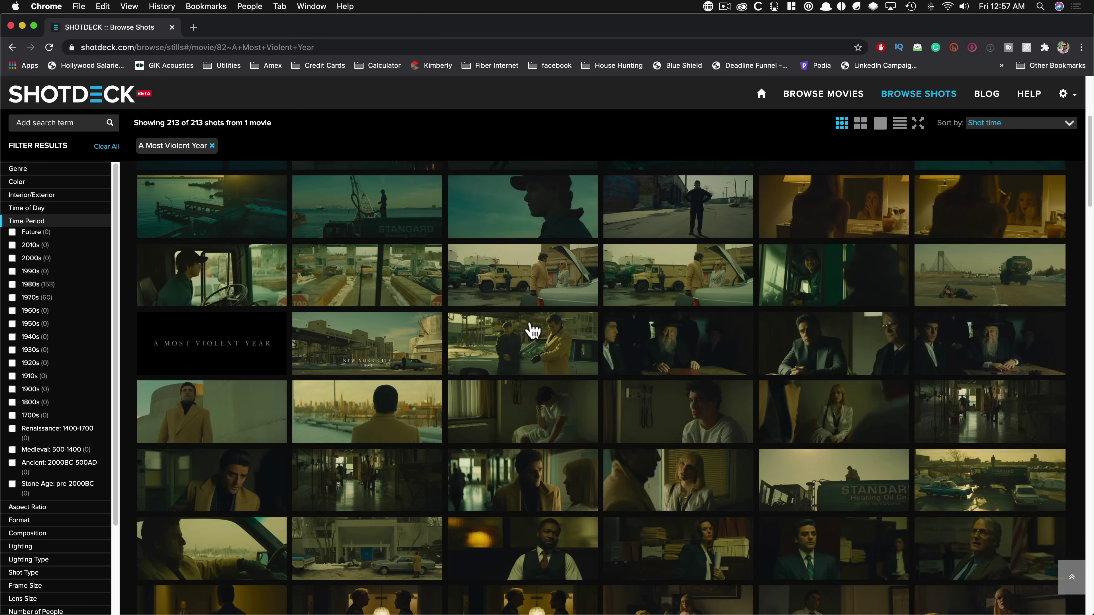
scroll(610, 347, "down", 3)
scroll(610, 347, "down", 3)
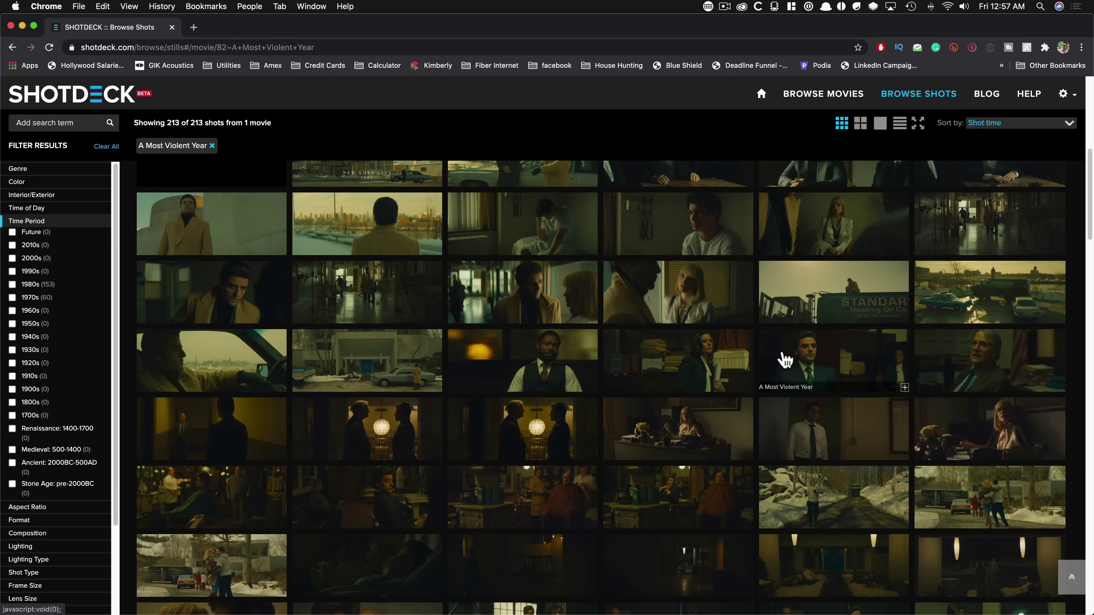
scroll(780, 359, "down", 3)
scroll(603, 388, "up", 5)
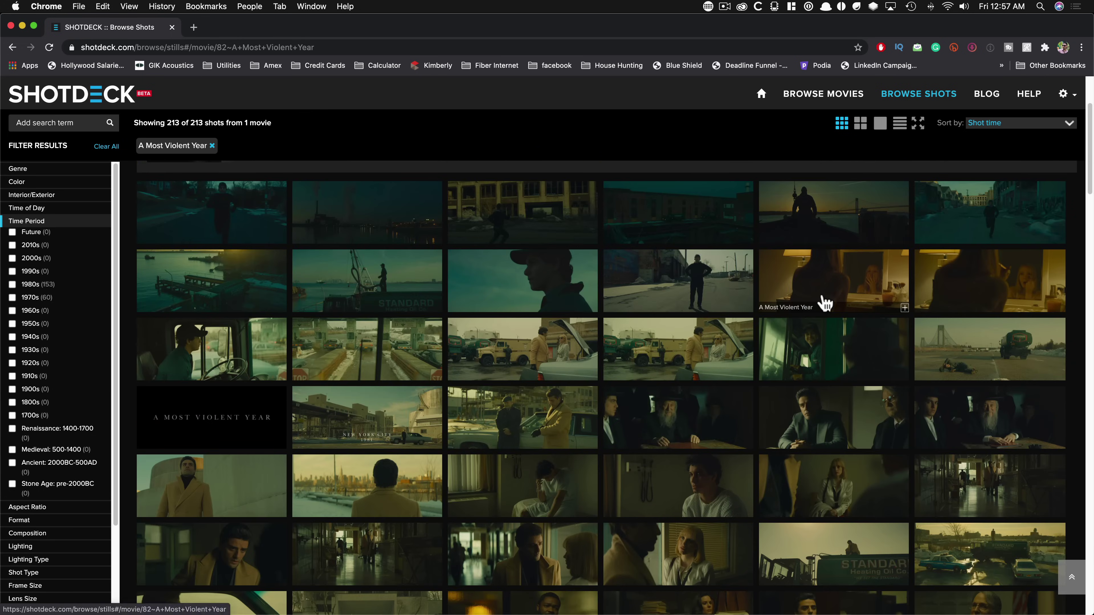
scroll(818, 302, "up", 3)
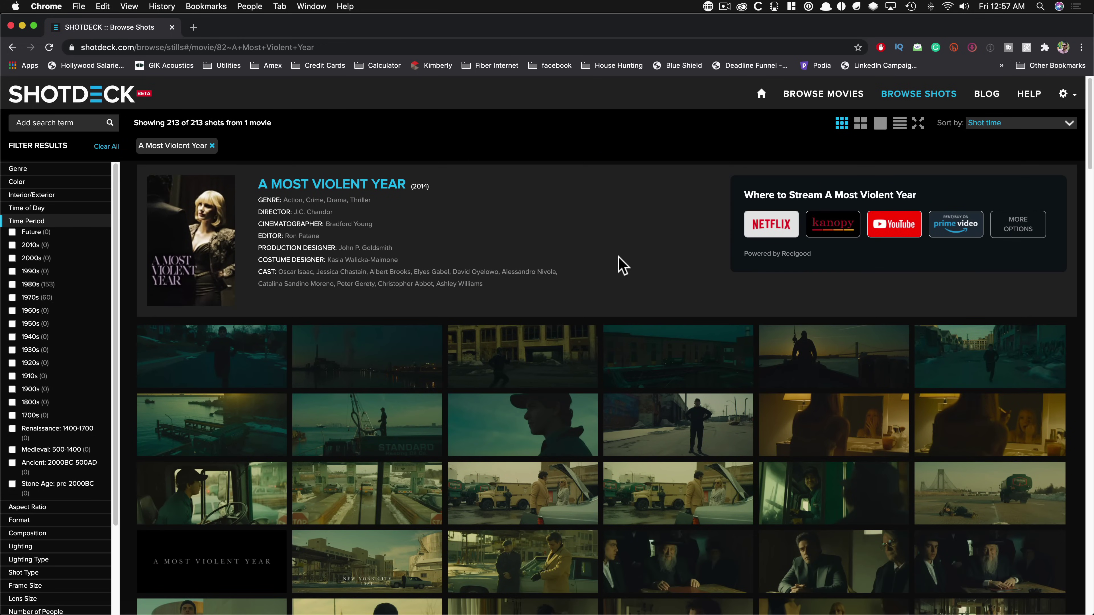
- Clear all filters and filter the shots by the Mixed light lighting type
left_click(106, 146)
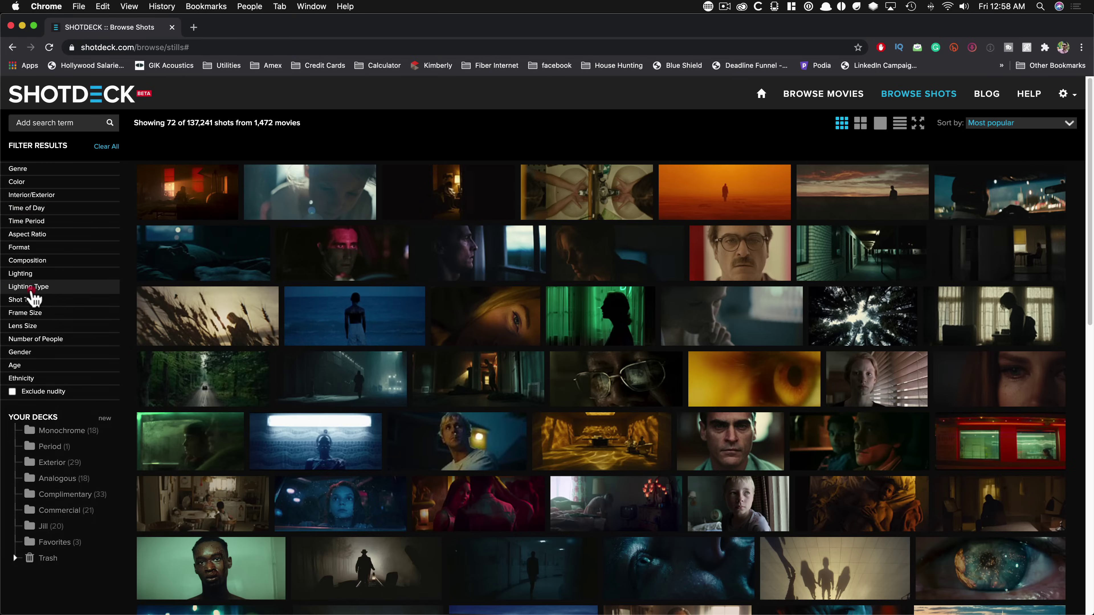
left_click(30, 287)
left_click(39, 389)
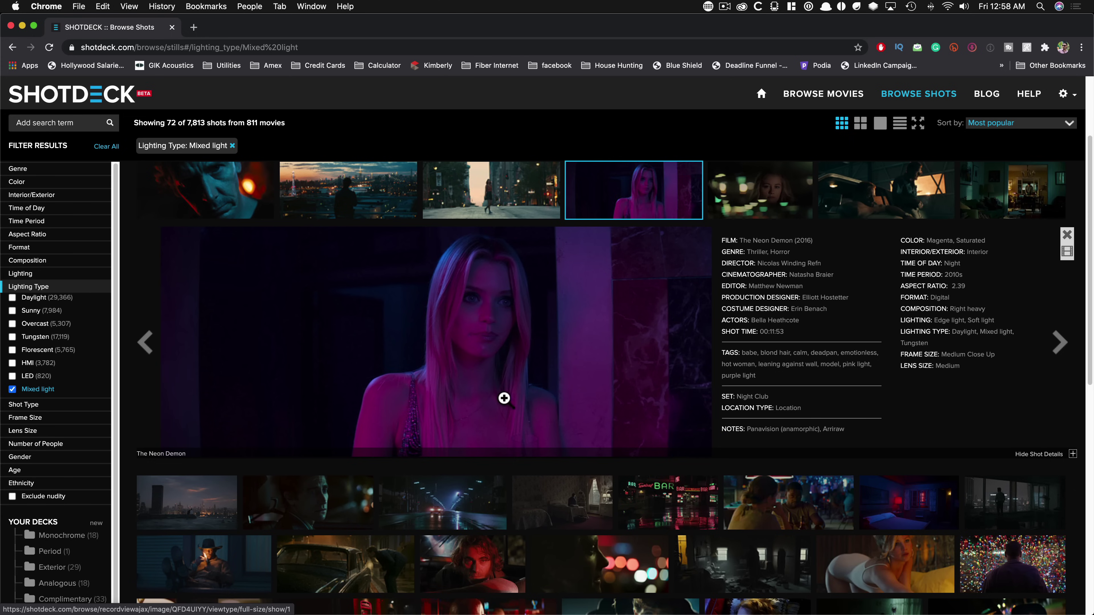
- Close the Neon Demon shot and view the red-lit Inherent Vice close-up, the Kong: Skull Island bar shot and the green-lit Place Beyond the Pines close-up
left_click(1066, 235)
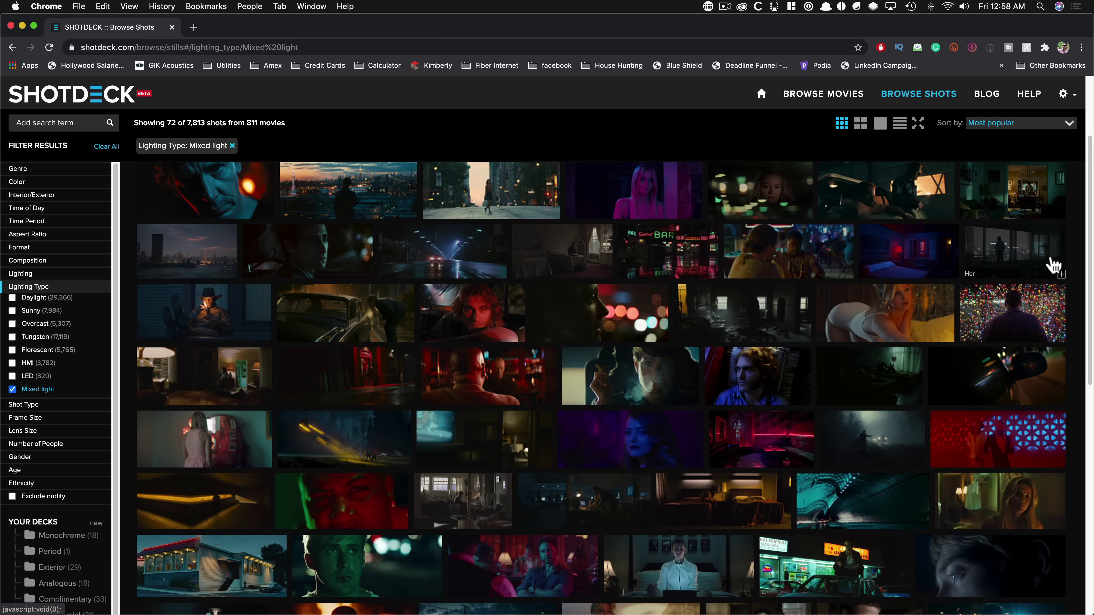
left_click(484, 319)
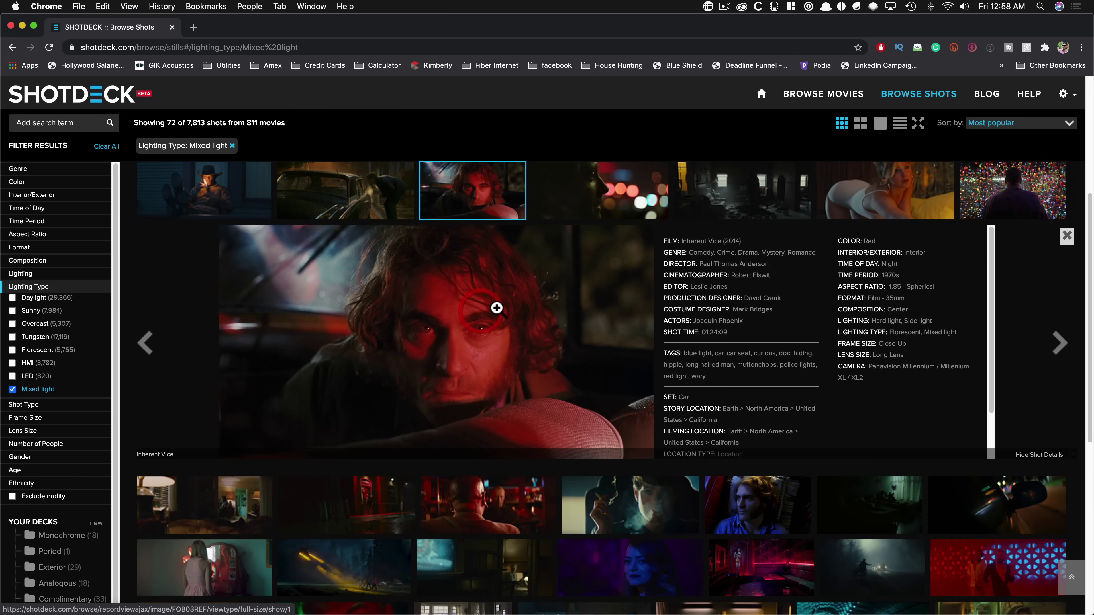
left_click(1065, 238)
left_click(533, 446)
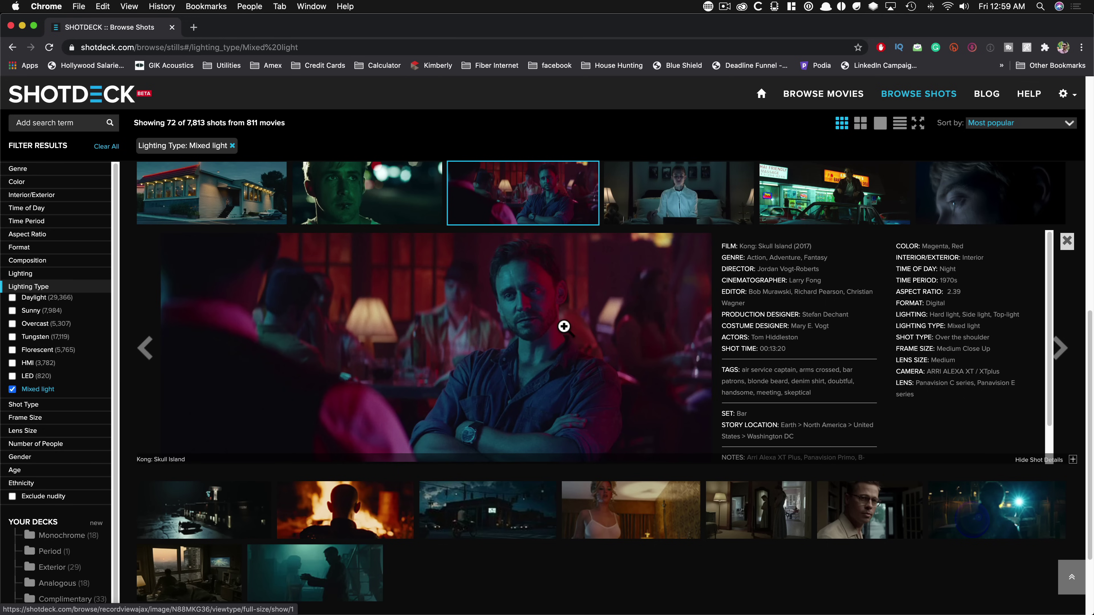
left_click(344, 187)
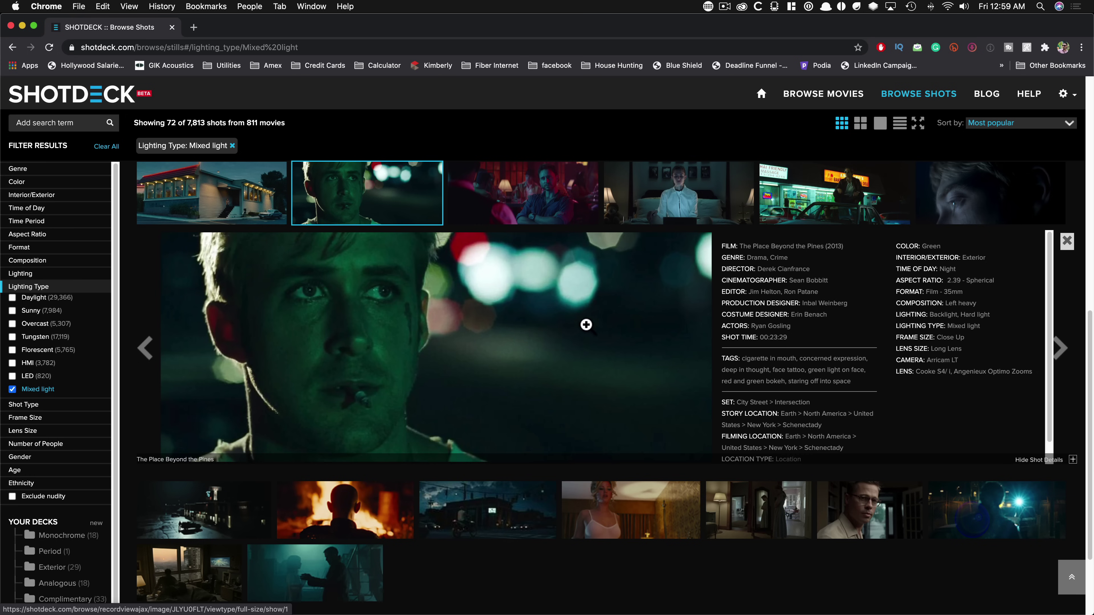
- Browse further through the mixed light shots, viewing the red-lit Trance rooftop shot and the Lost River convenience store shot
scroll(671, 350, "down", 5)
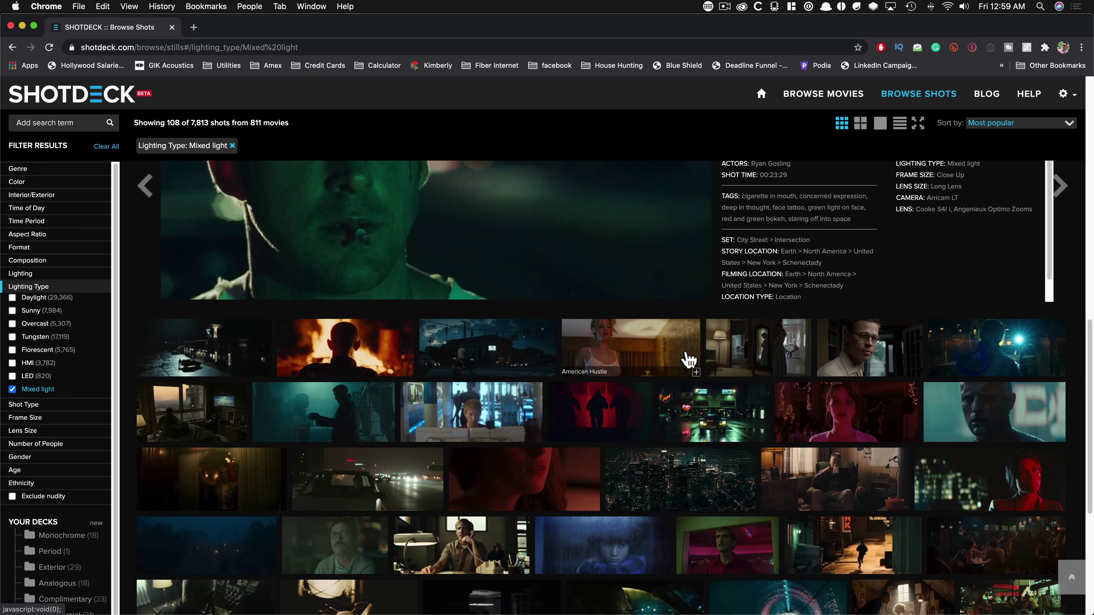
scroll(666, 370, "down", 3)
left_click(1029, 352)
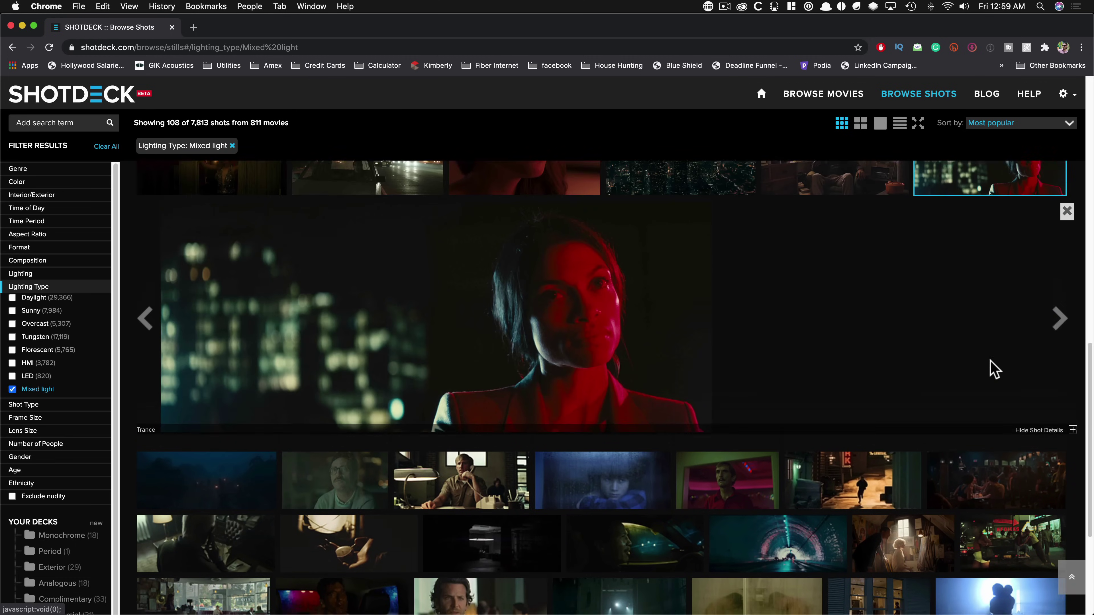
scroll(667, 392, "down", 8)
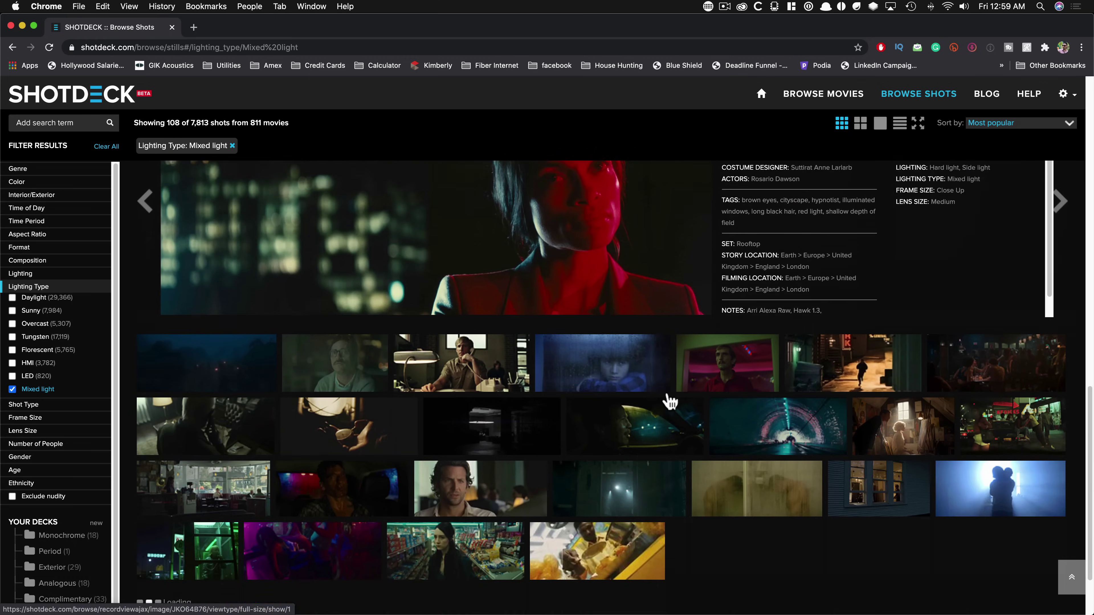
scroll(616, 387, "down", 3)
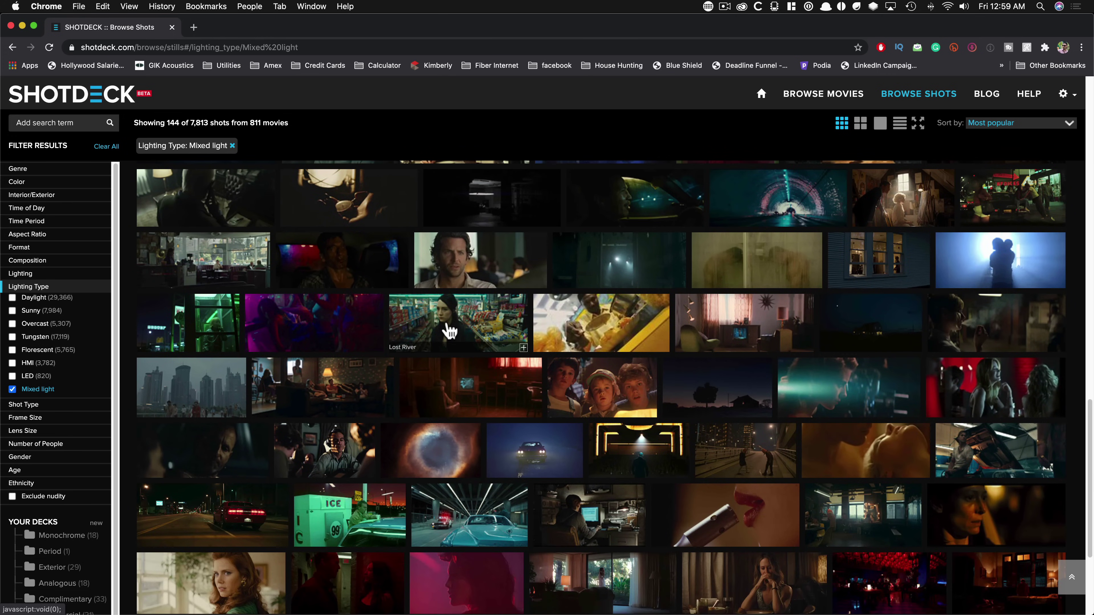
left_click(466, 326)
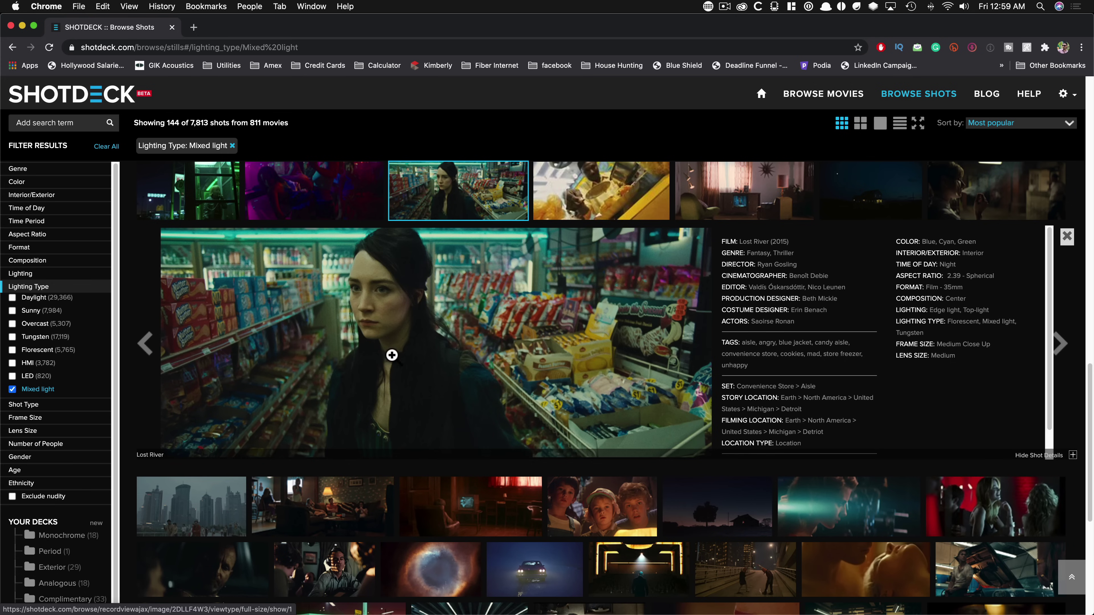
scroll(789, 360, "down", 7)
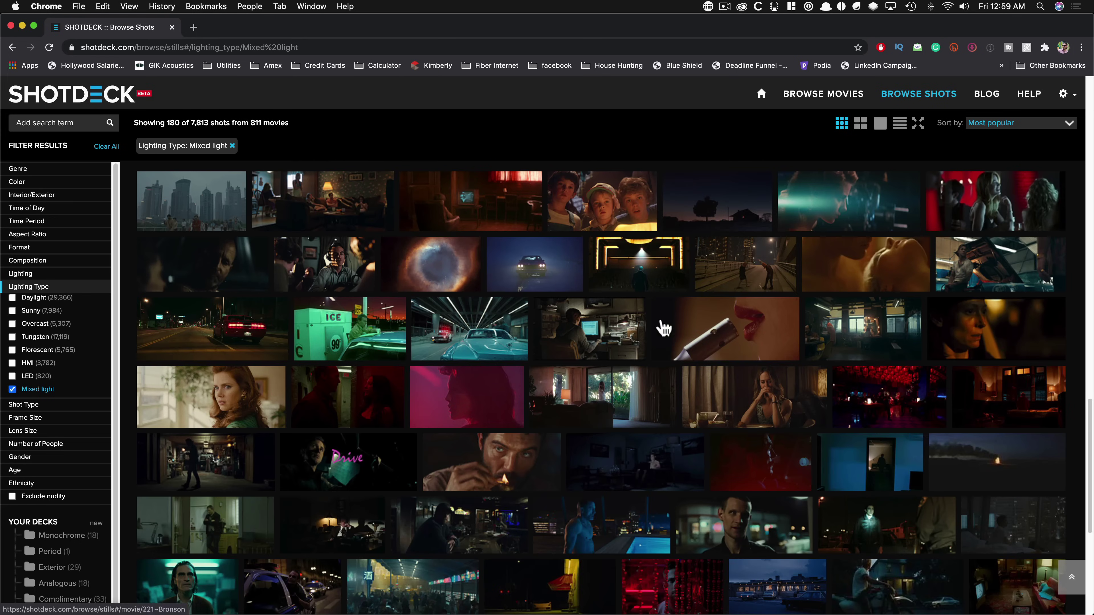
- Browse further through the mixed light shots, viewing the green-lit Joker hospital room shot and the purple-lit Creed singer shot
scroll(663, 328, "down", 5)
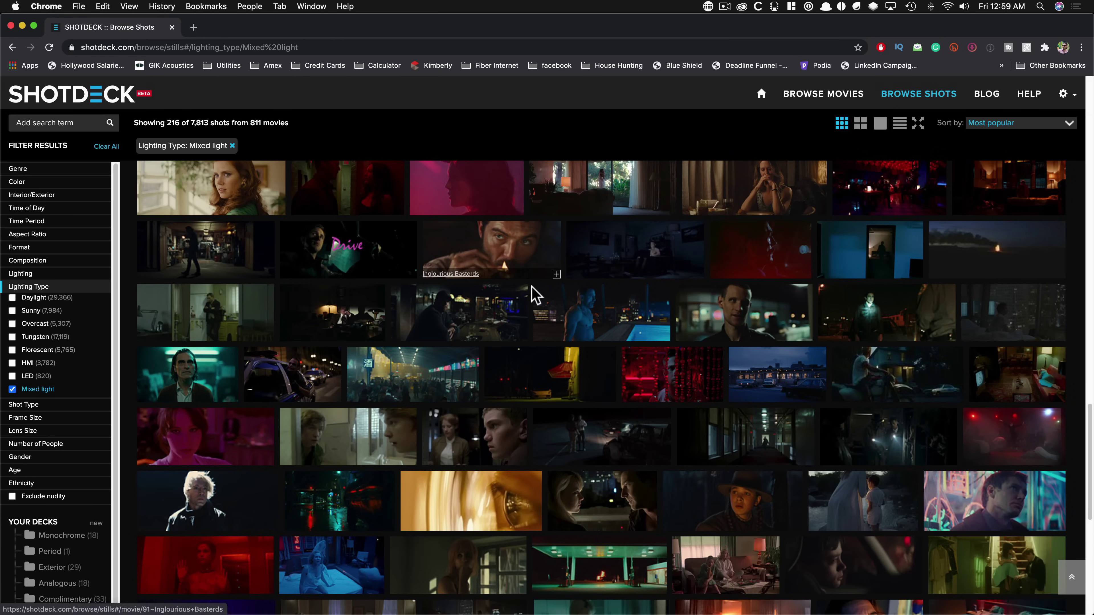
left_click(199, 373)
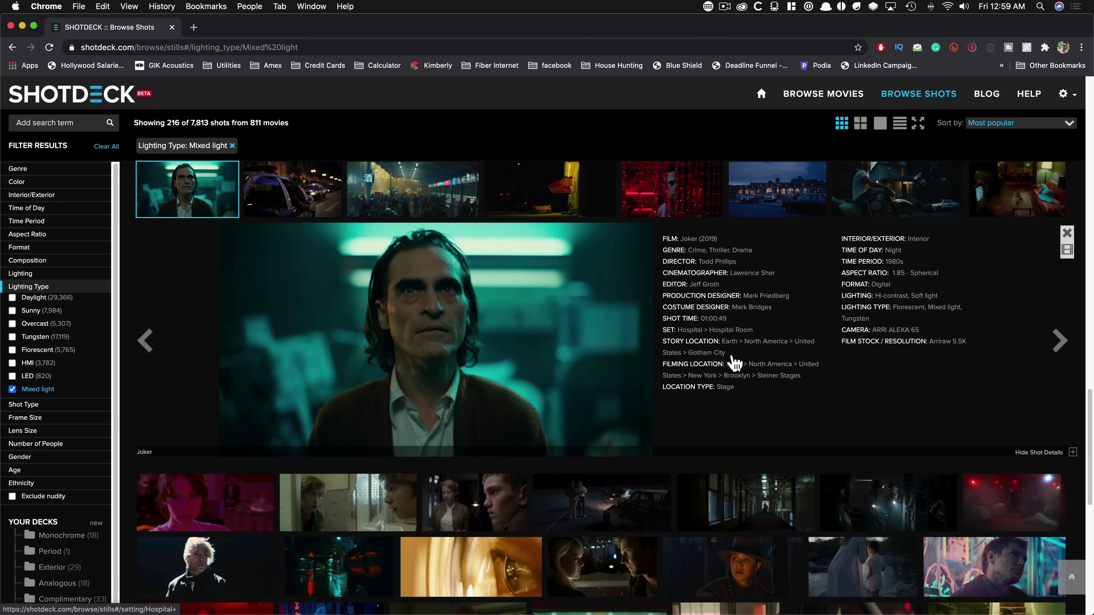
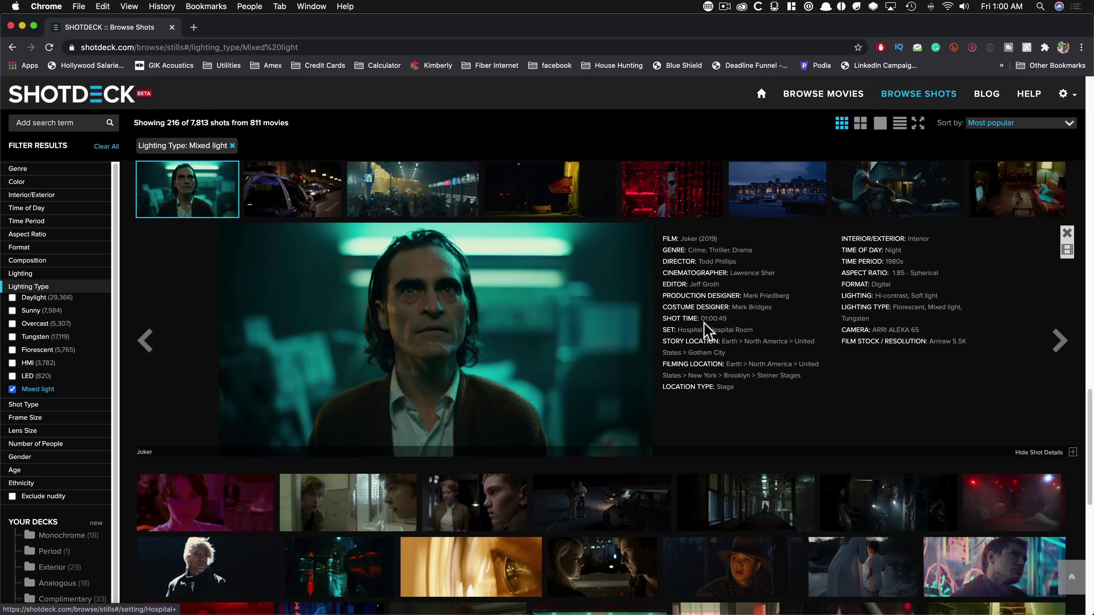
scroll(732, 405, "down", 5)
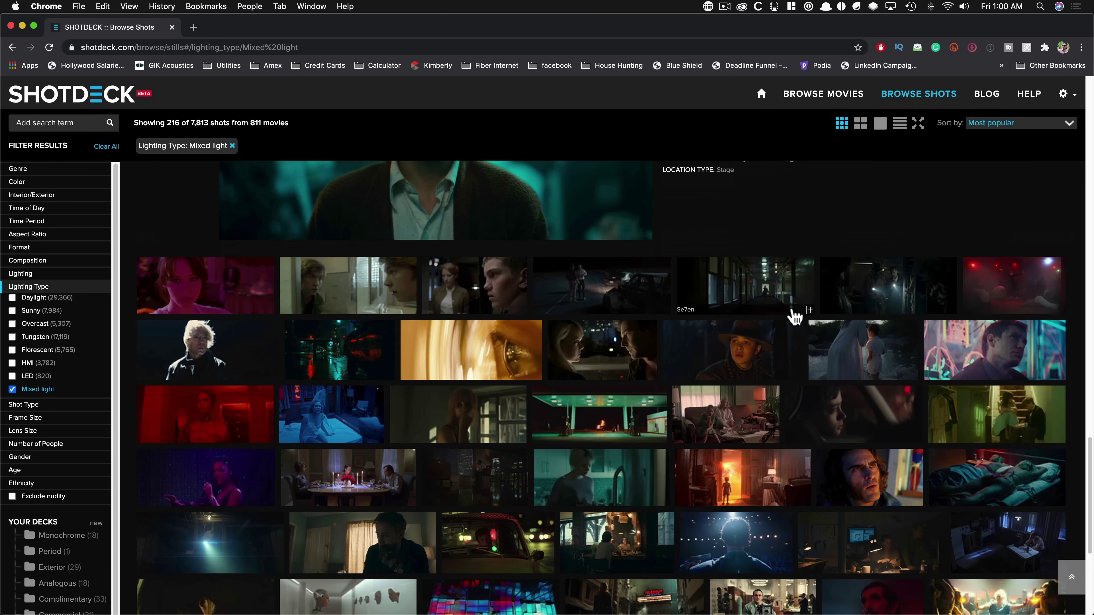
scroll(764, 351, "down", 3)
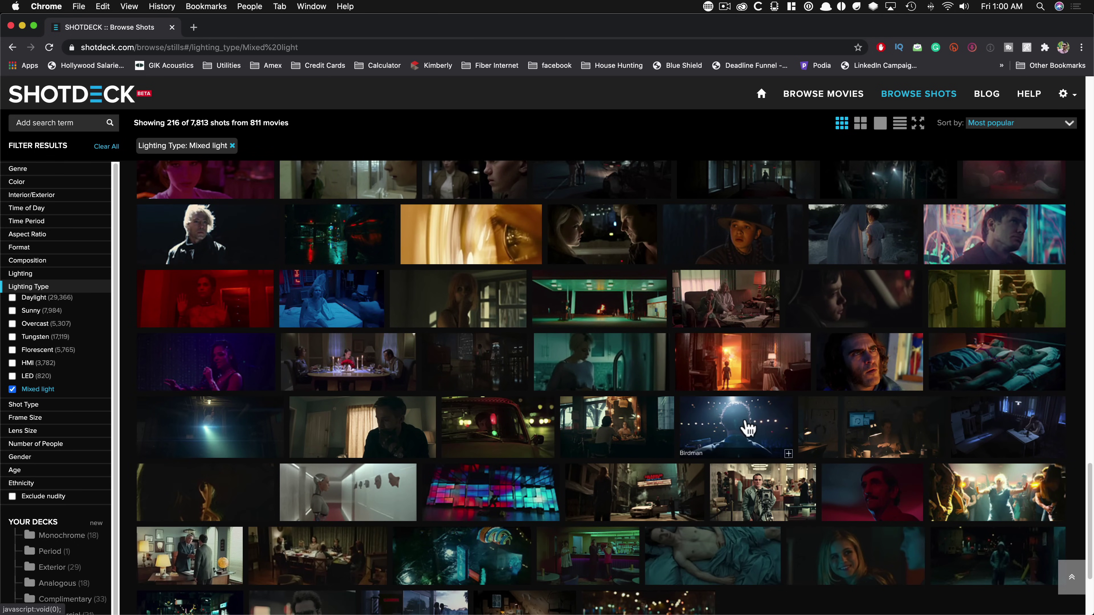
left_click(226, 361)
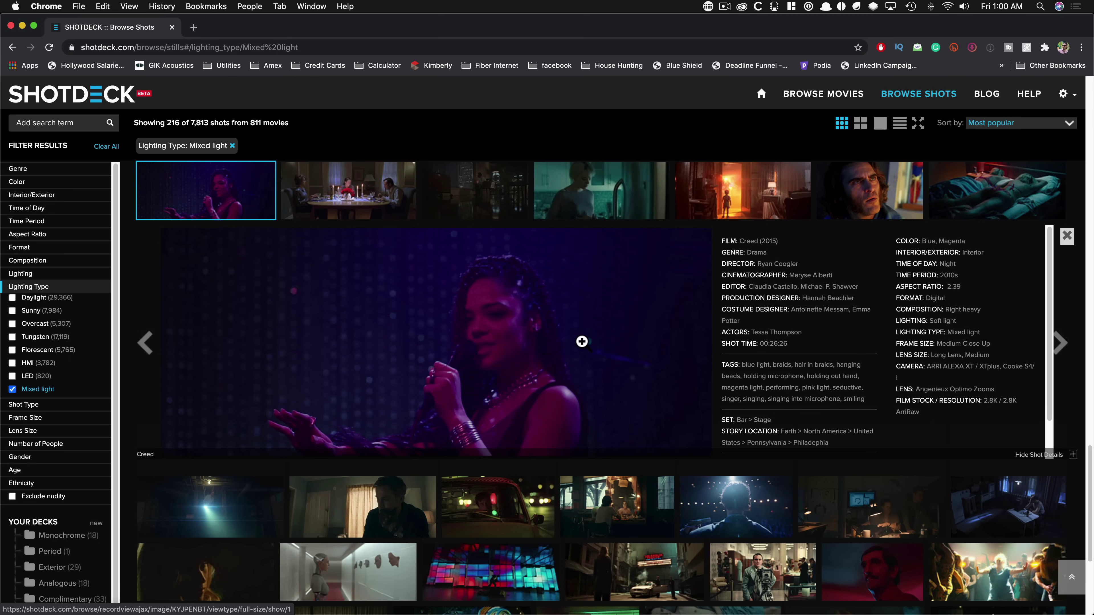
- View the red-lit Paris, Texas close-up and the green and magenta Spring Breakers bar close-up
scroll(654, 312, "down", 5)
left_click(877, 384)
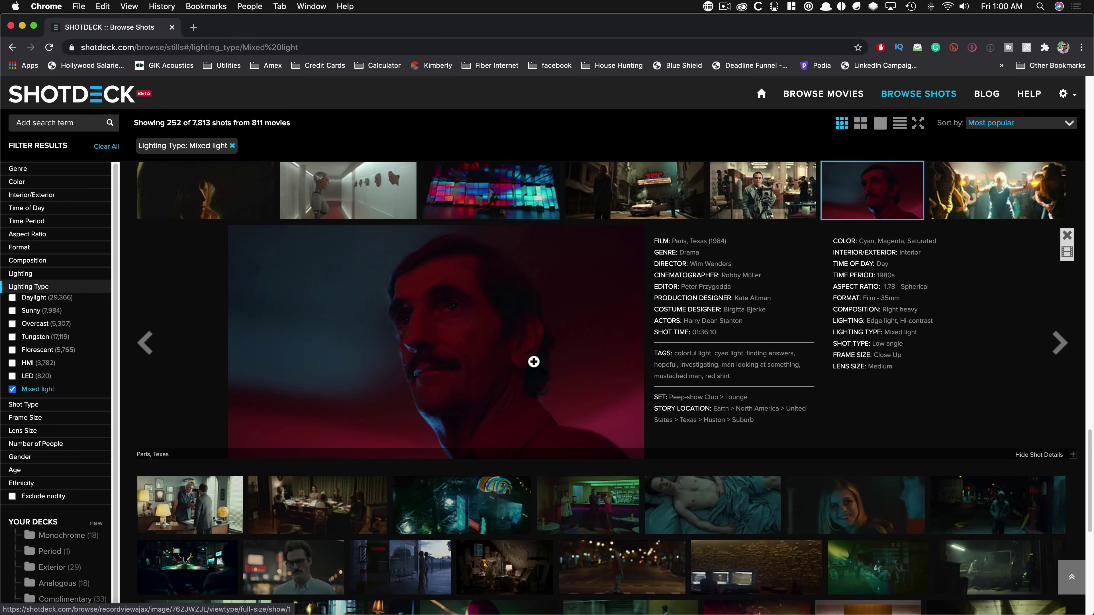
scroll(560, 301, "down", 5)
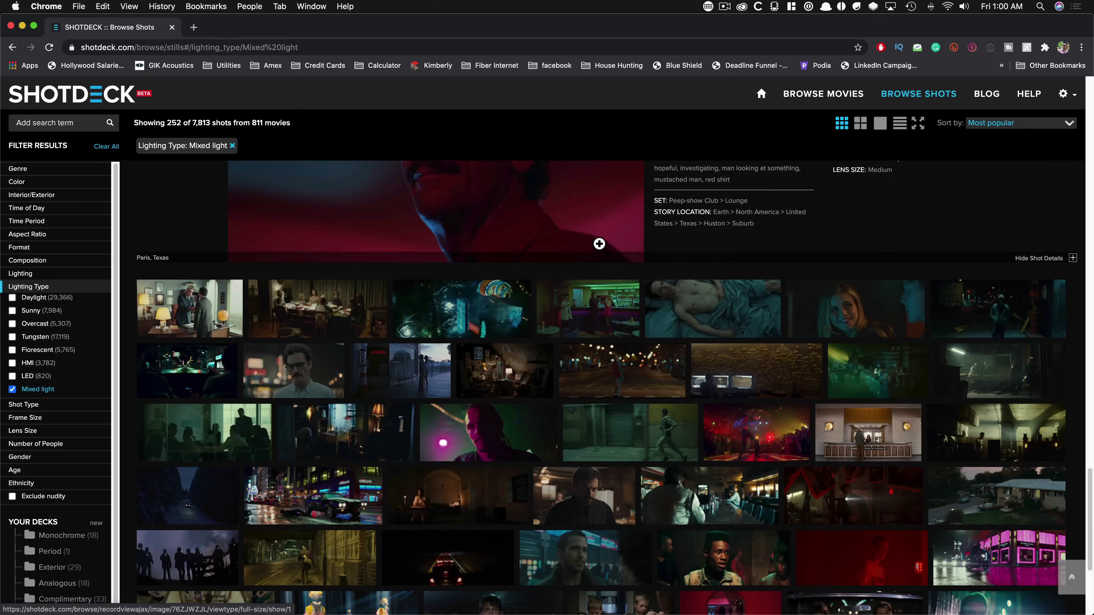
scroll(625, 371, "down", 5)
left_click(454, 333)
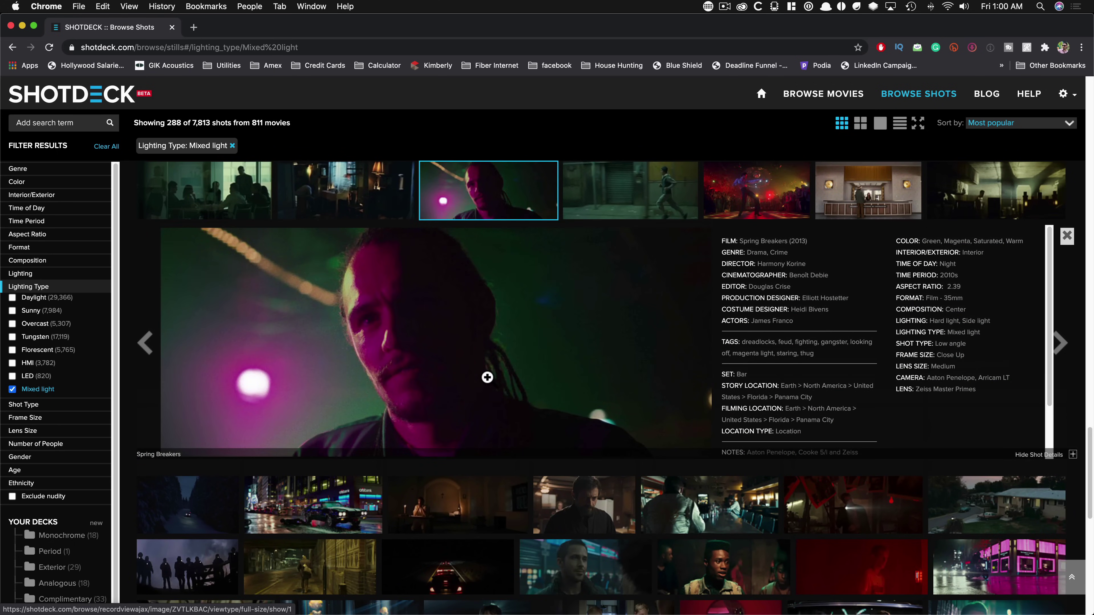
- View the Dope nightclub shot, close it and look through more of the mixed light shots
scroll(591, 432, "down", 5)
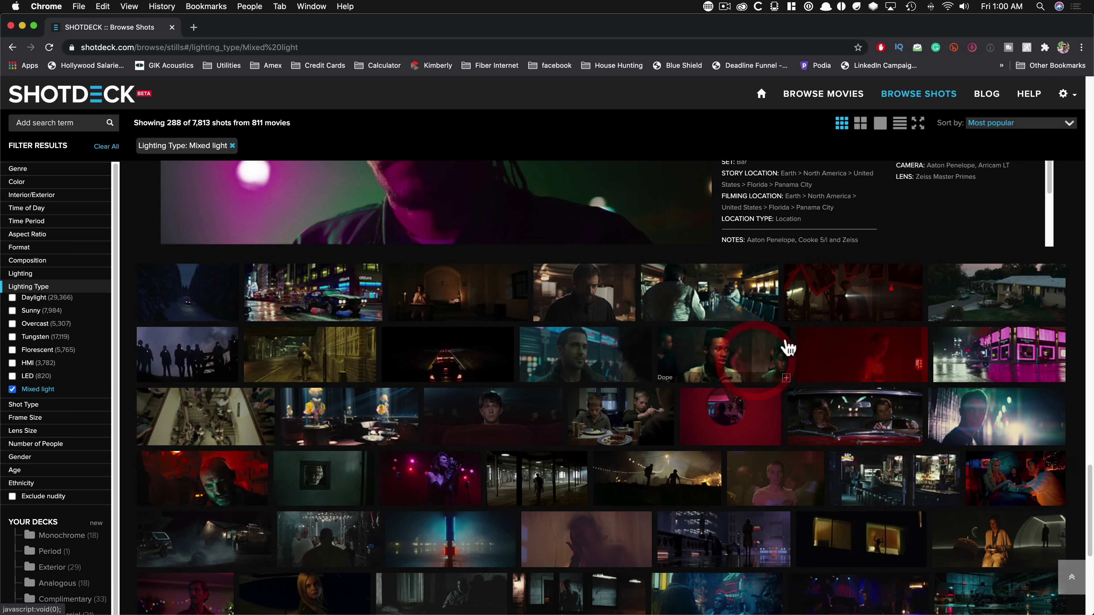
left_click(733, 367)
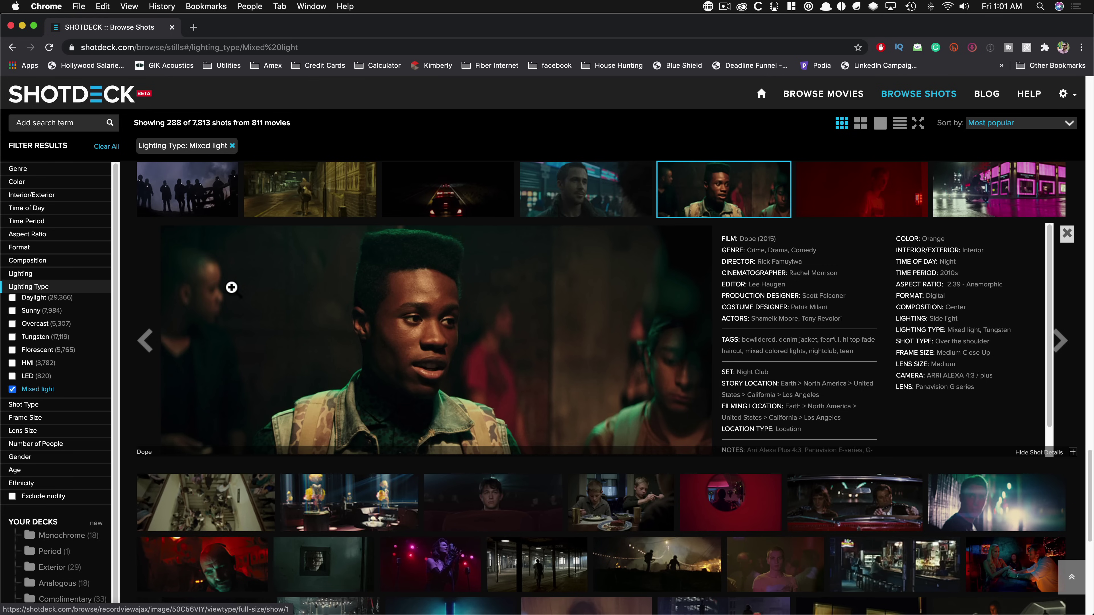
left_click(1067, 234)
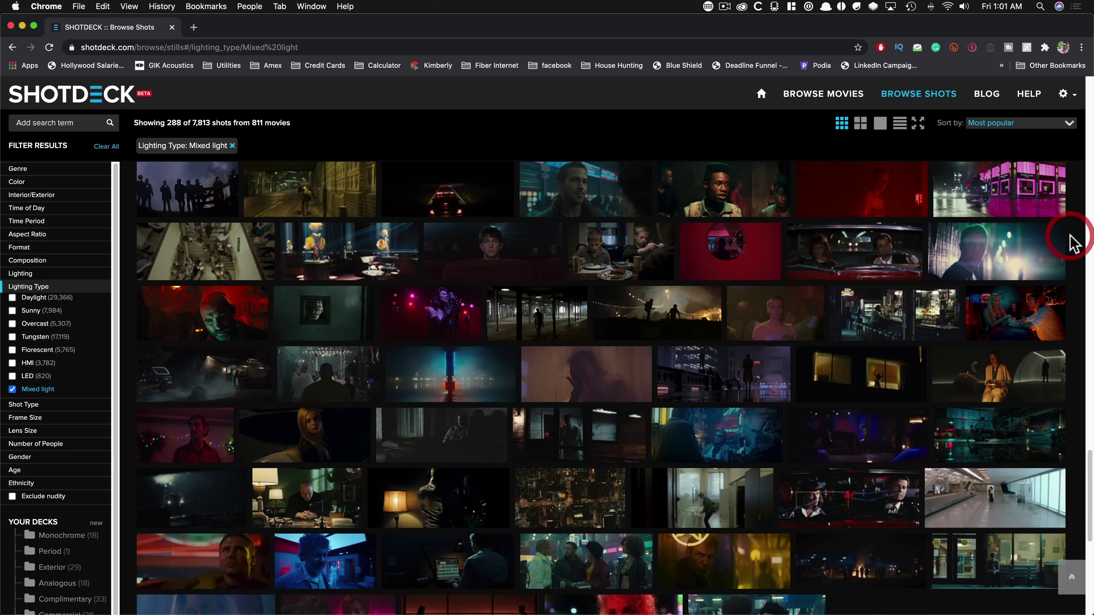
scroll(647, 415, "down", 3)
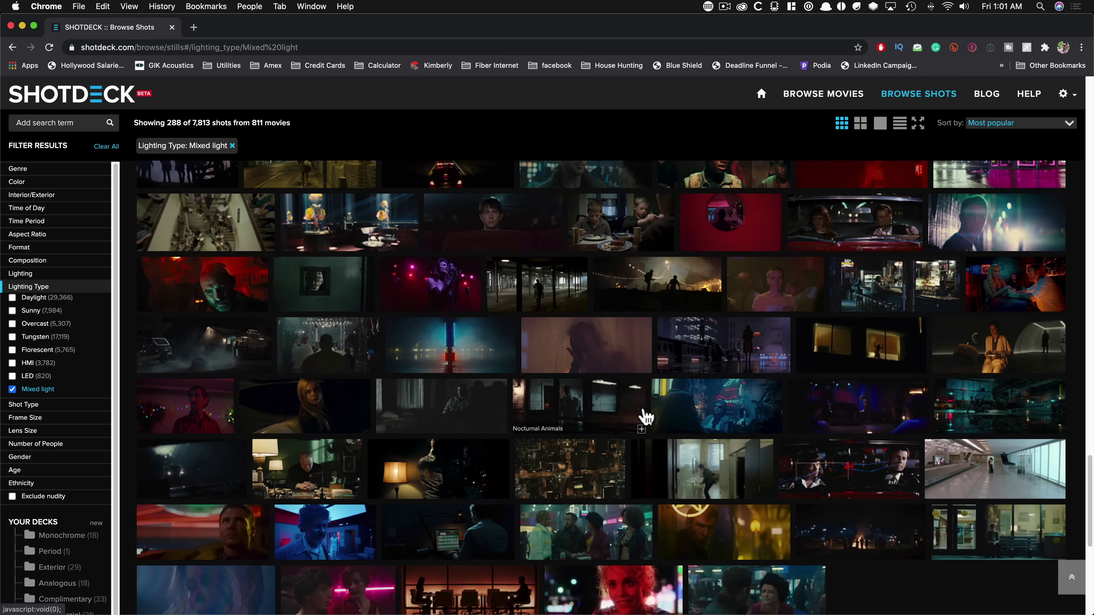
scroll(659, 355, "down", 2)
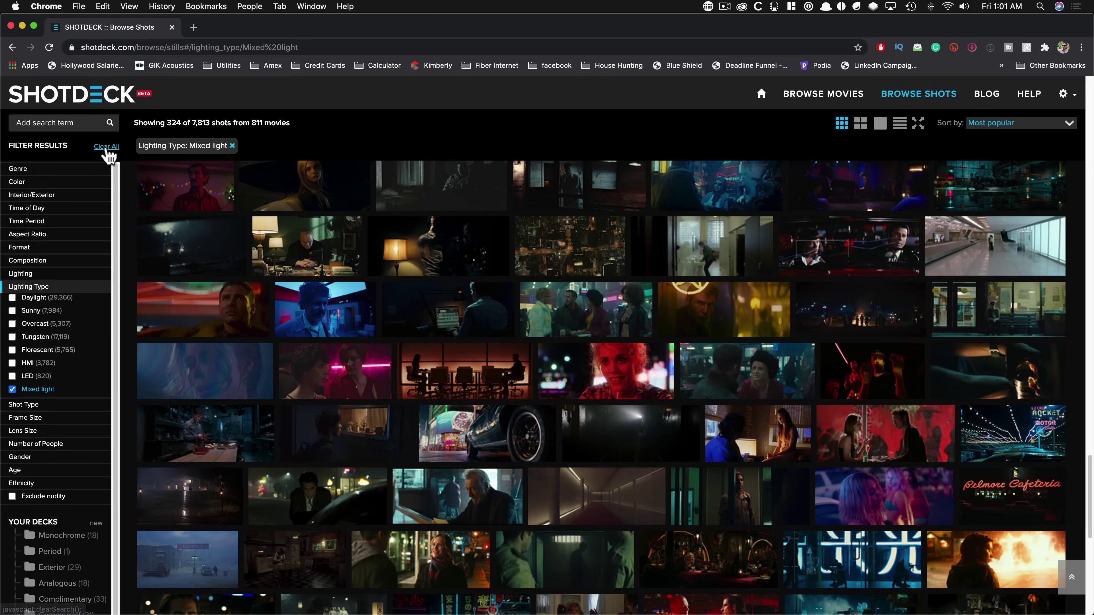
- Clear all filters and filter the shots by Black ethnicity
left_click(106, 147)
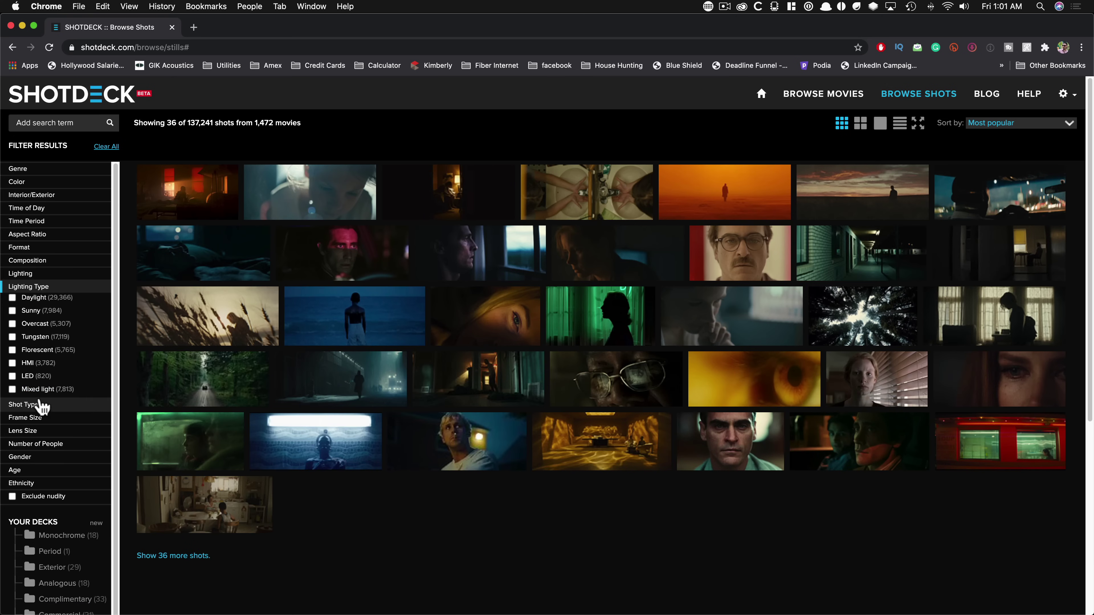
left_click(41, 287)
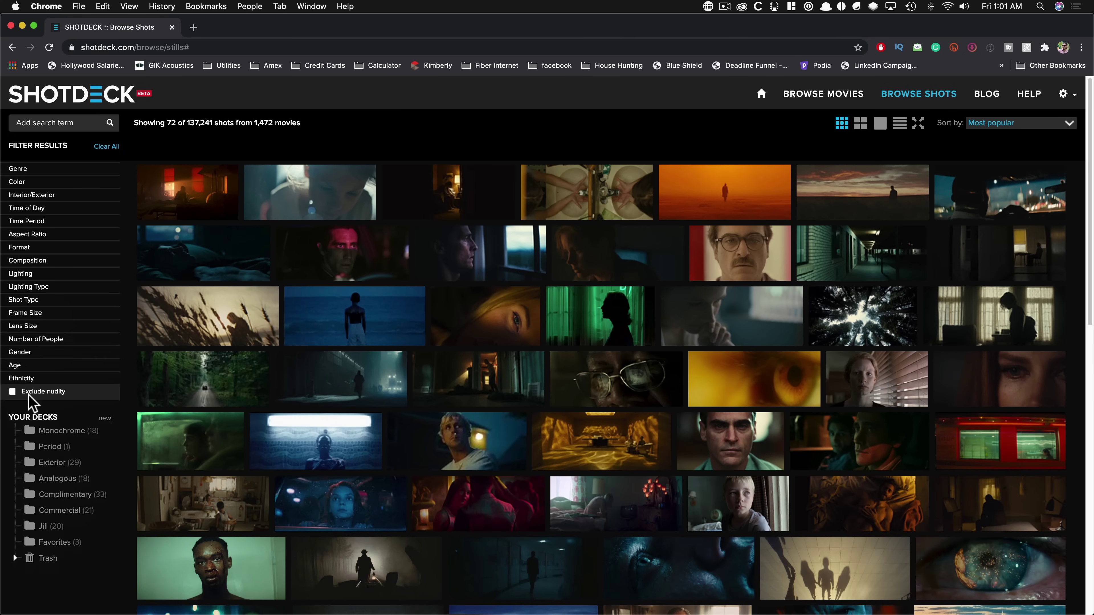
left_click(24, 378)
scroll(86, 360, "down", 2)
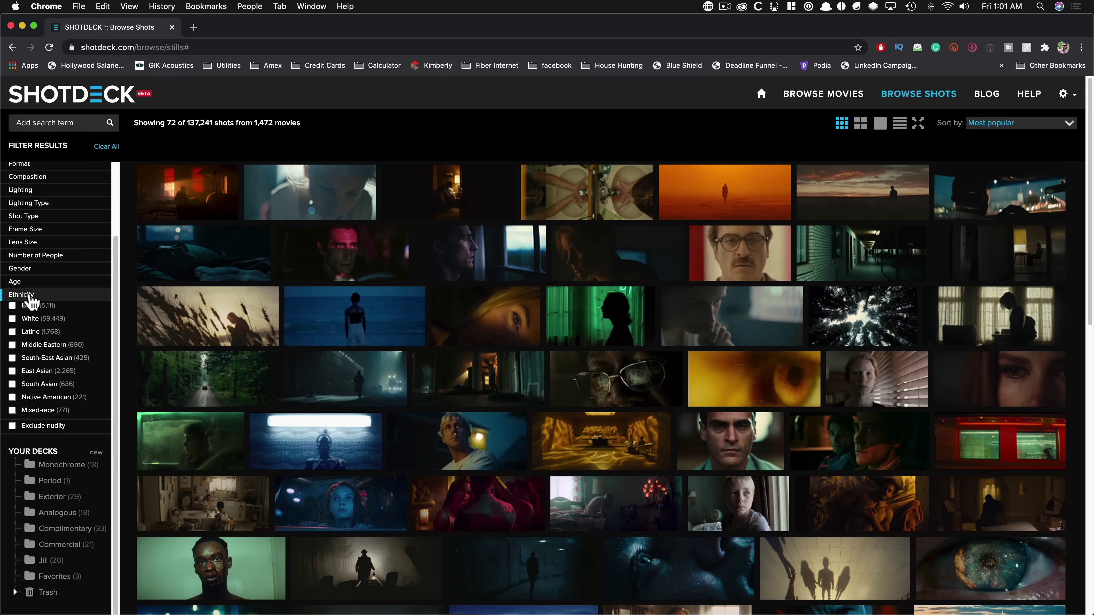
left_click(13, 306)
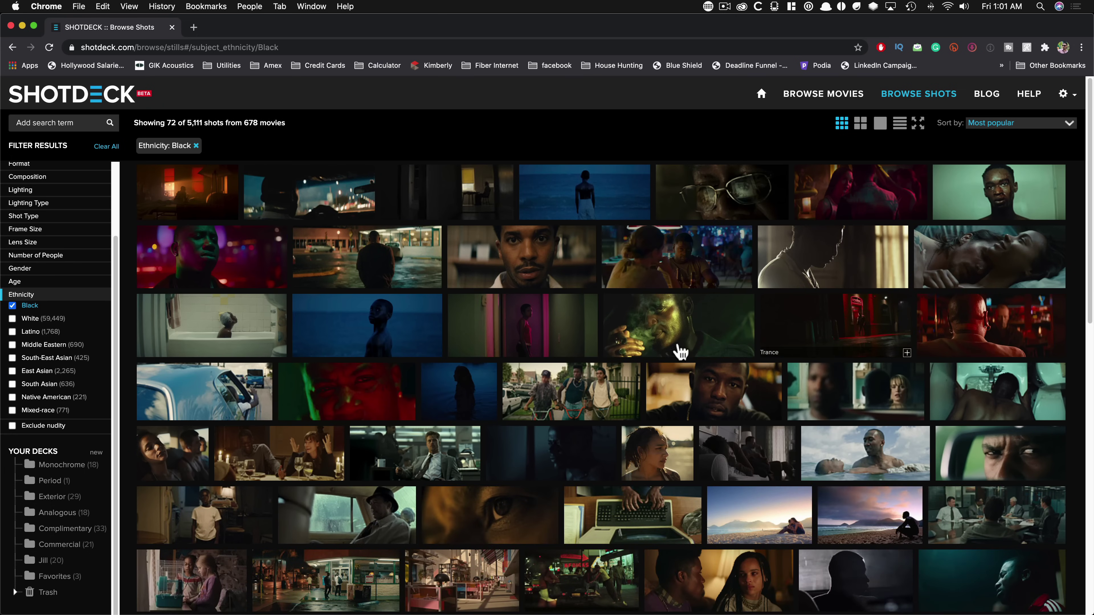
- Browse the ethnicity results, viewing and closing the Pulp Fiction poolside phone shot and The Intouchables car window close-up
scroll(733, 395, "down", 4)
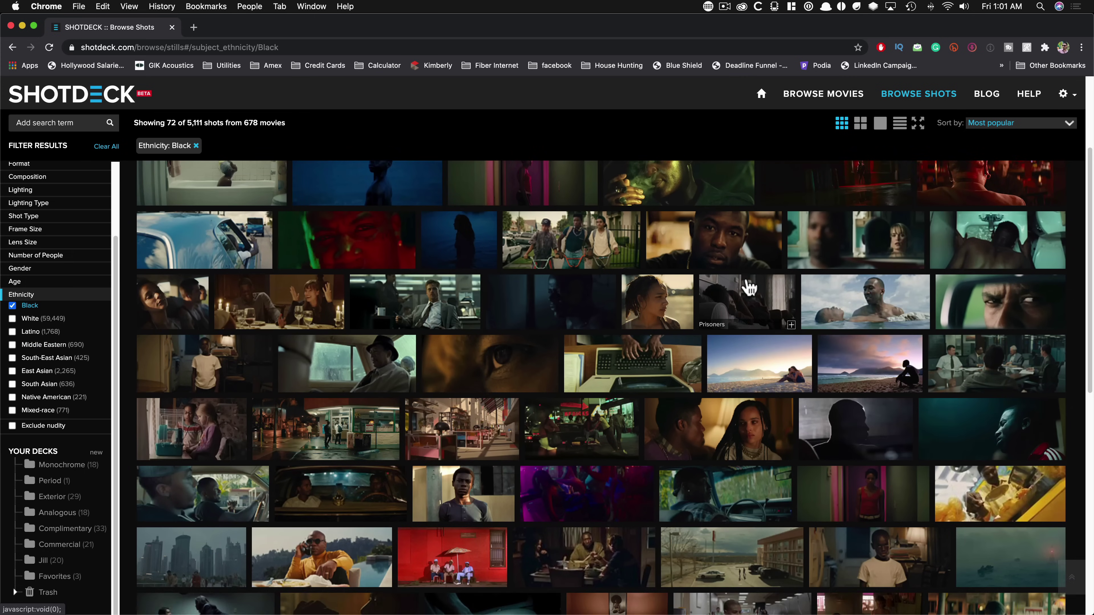
scroll(756, 390, "down", 5)
left_click(388, 362)
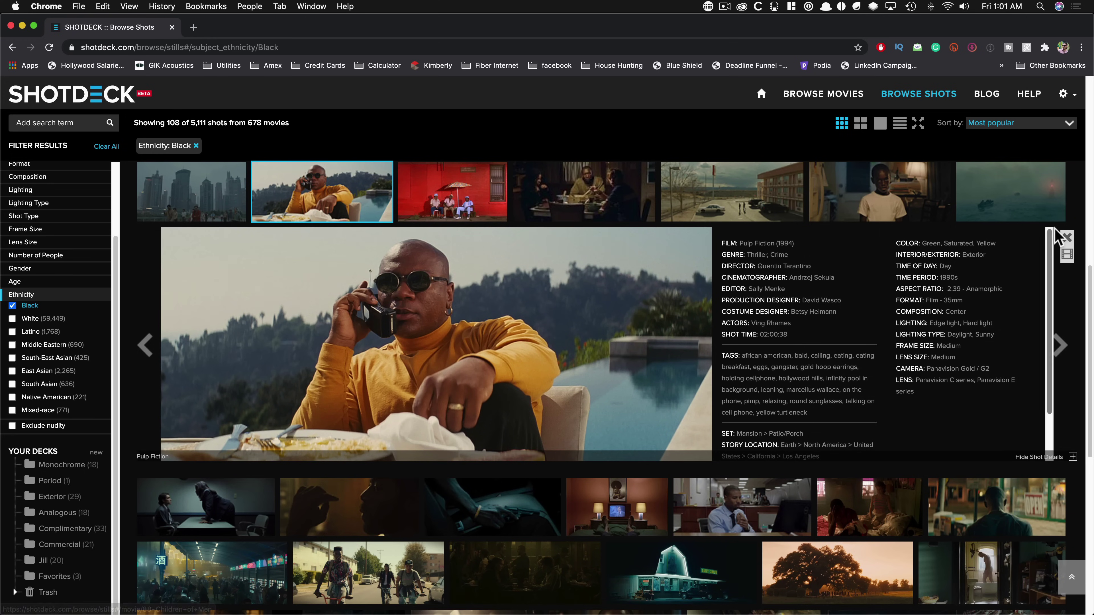
left_click(1062, 238)
scroll(782, 364, "down", 5)
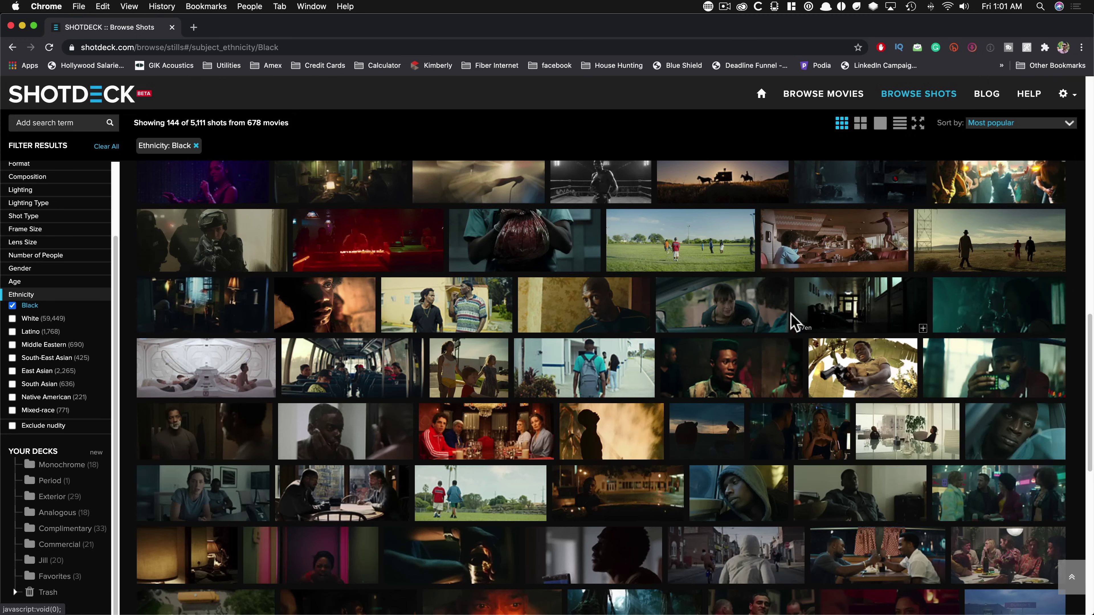
scroll(796, 318, "down", 2)
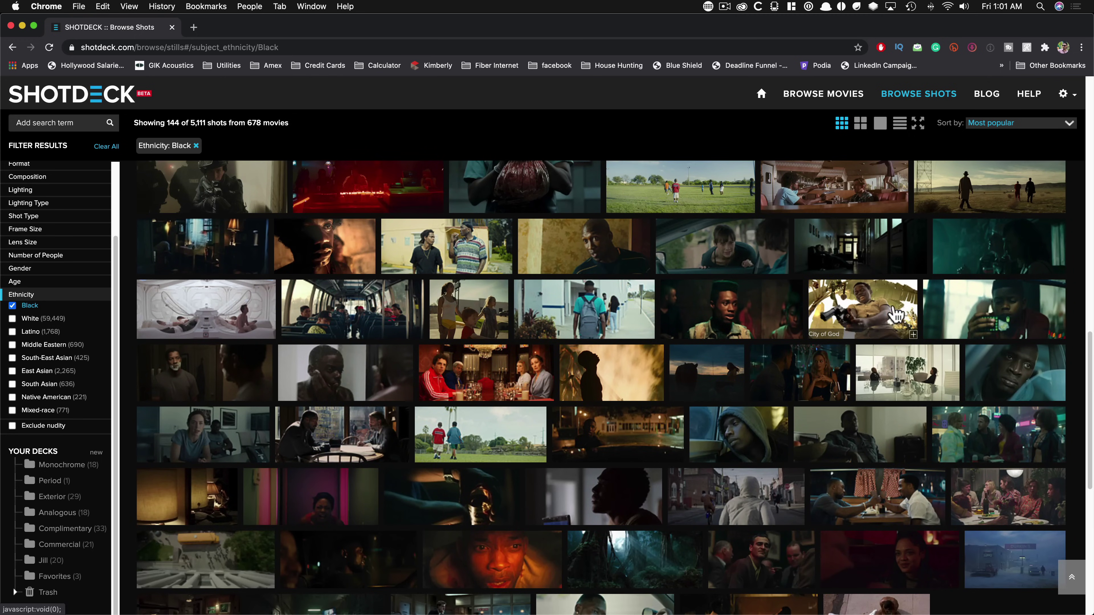
left_click(1020, 380)
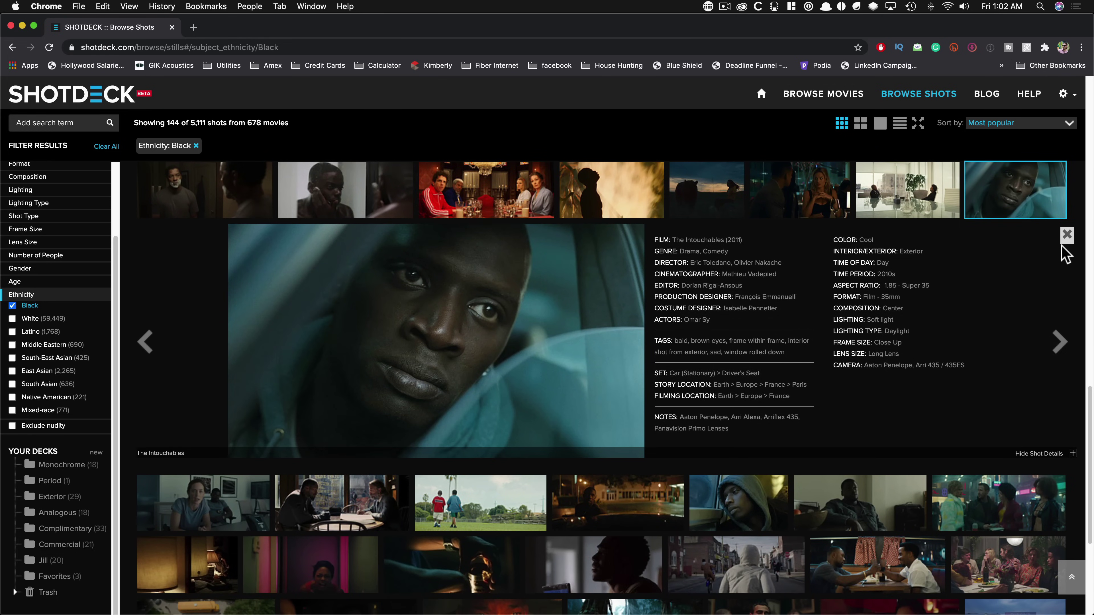
left_click(1066, 234)
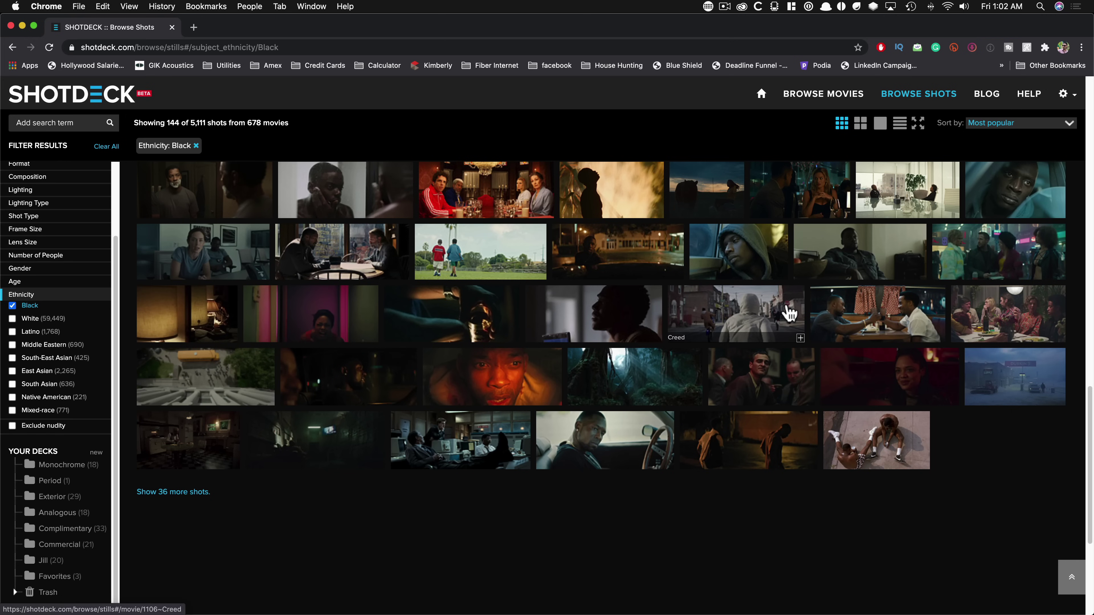
- Continue through the results, viewing and closing the Moonlight profile close-up and the Dope front steps shot
scroll(696, 344, "down", 2)
scroll(705, 359, "down", 2)
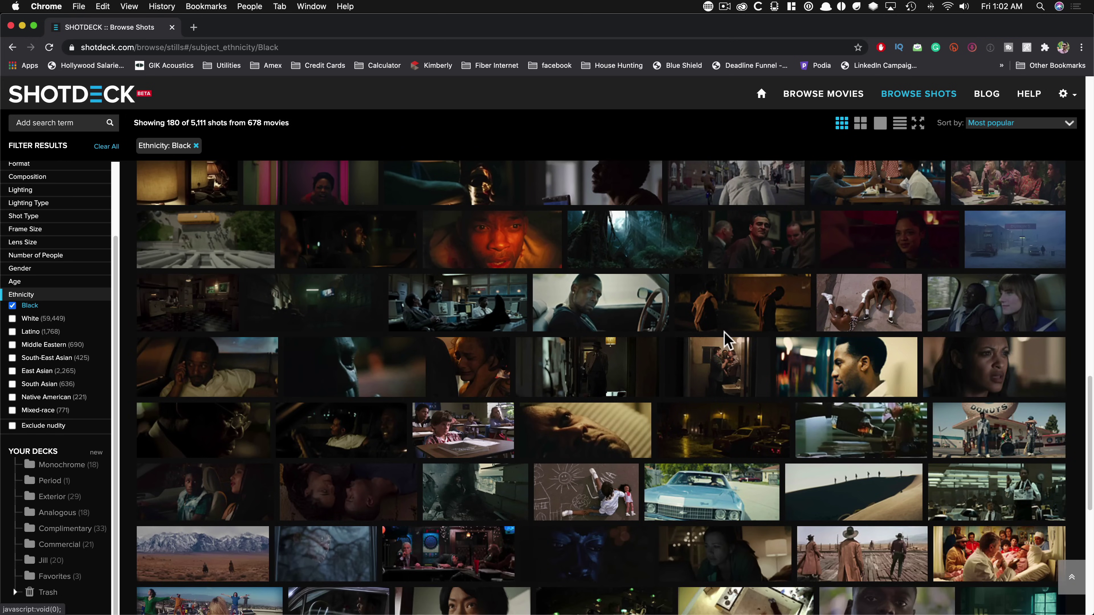
left_click(868, 373)
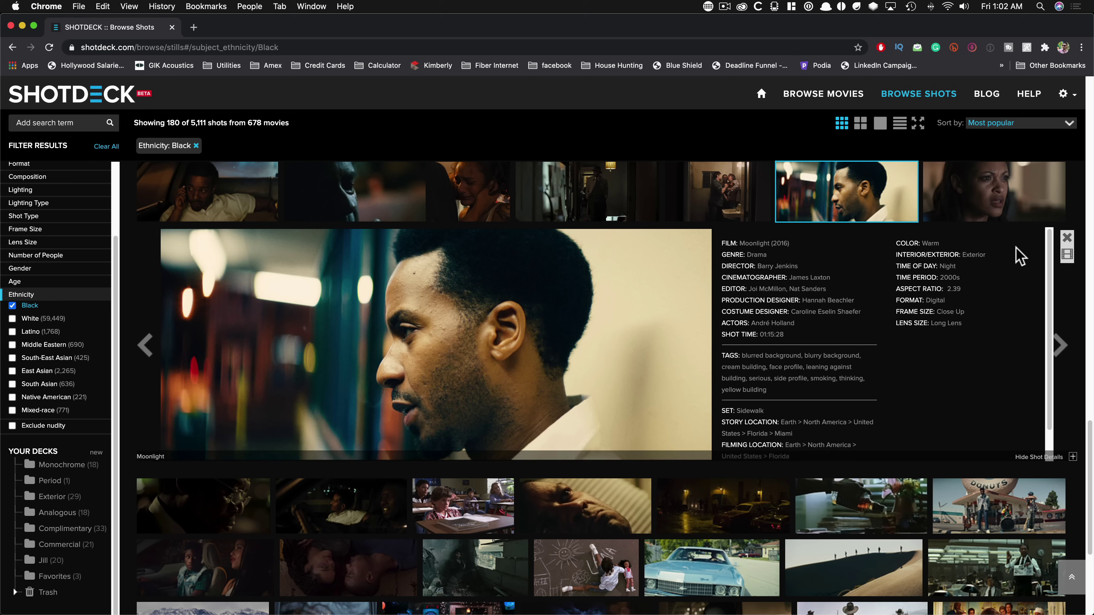
left_click(1066, 237)
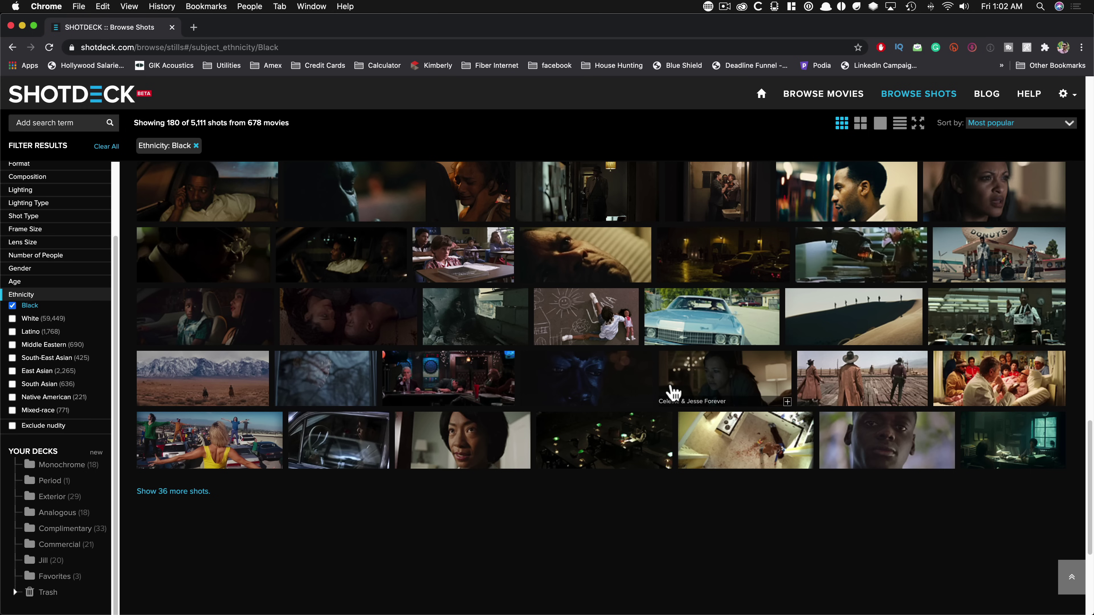
scroll(668, 382, "down", 5)
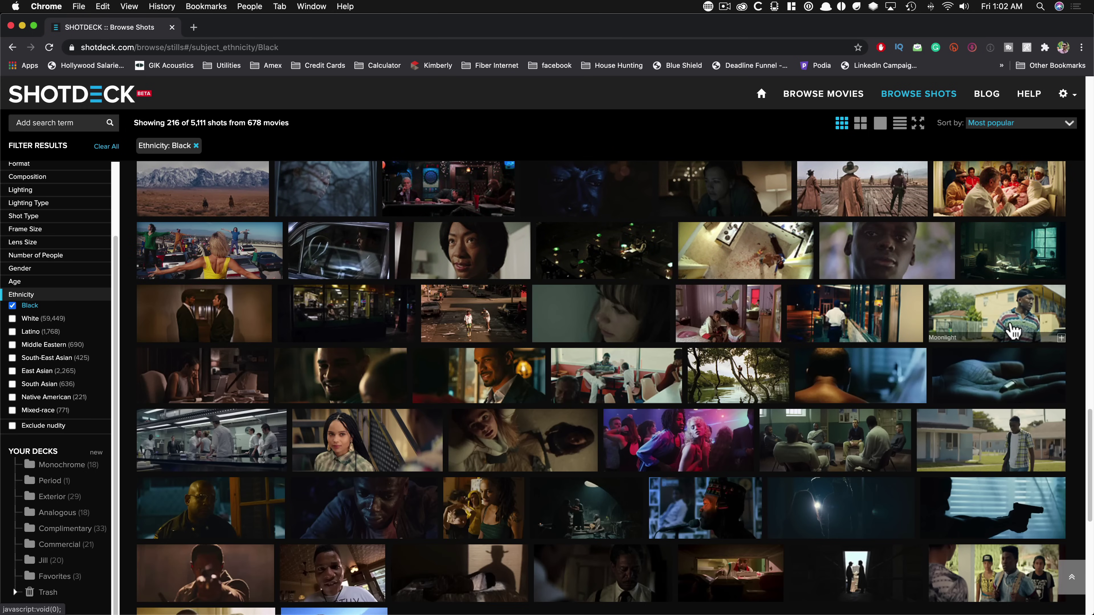
scroll(512, 384, "down", 3)
left_click(357, 307)
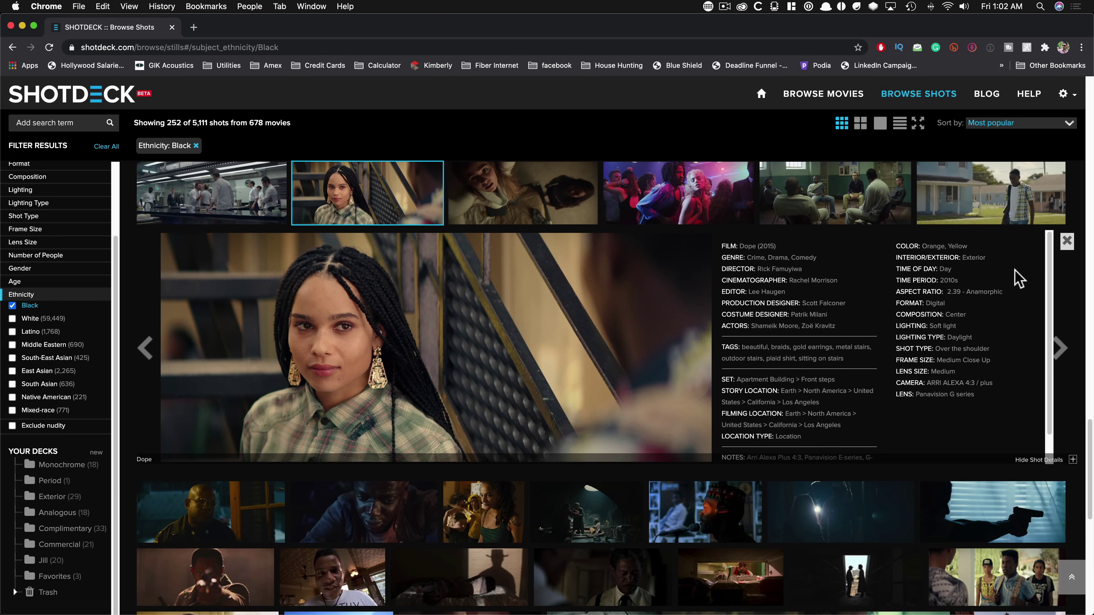
left_click(1067, 242)
scroll(750, 359, "down", 5)
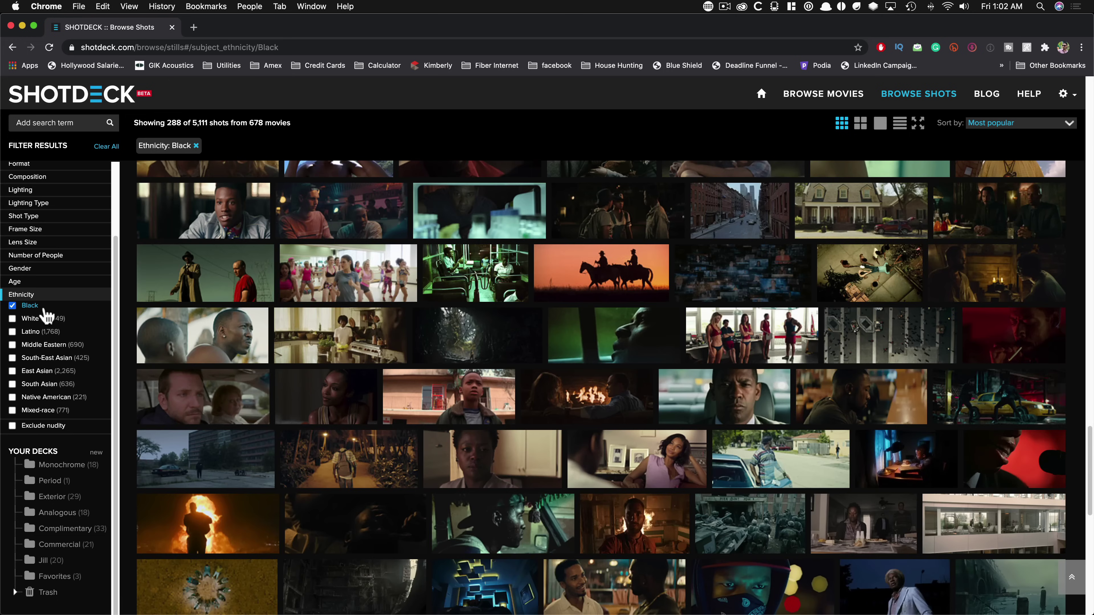
- Replace the Black ethnicity filter with Middle Eastern, then view and close the Nightcrawler diner shot
left_click(11, 306)
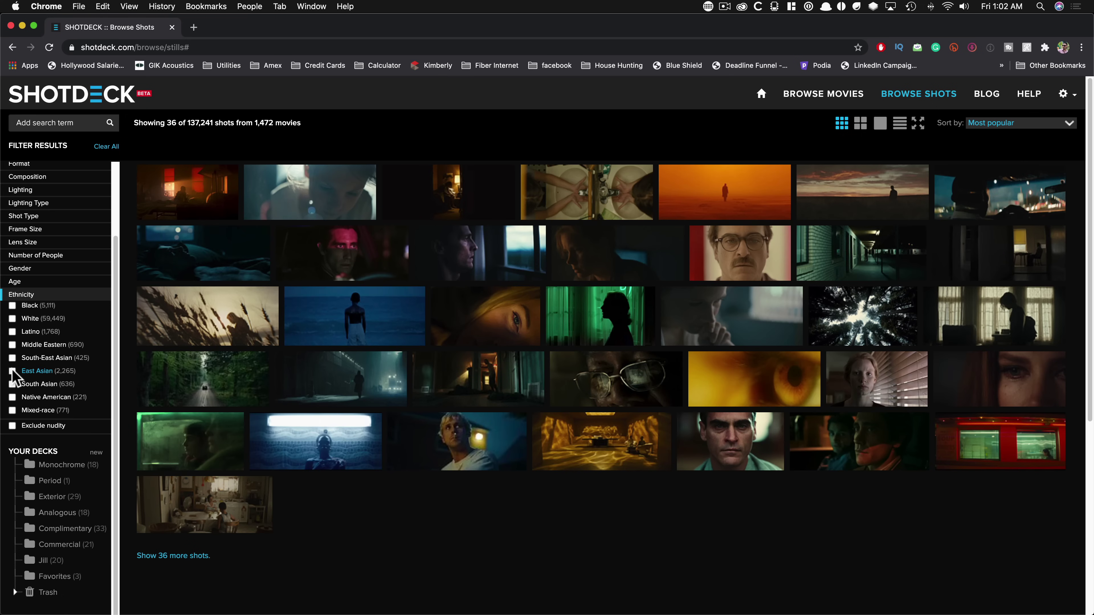
left_click(12, 345)
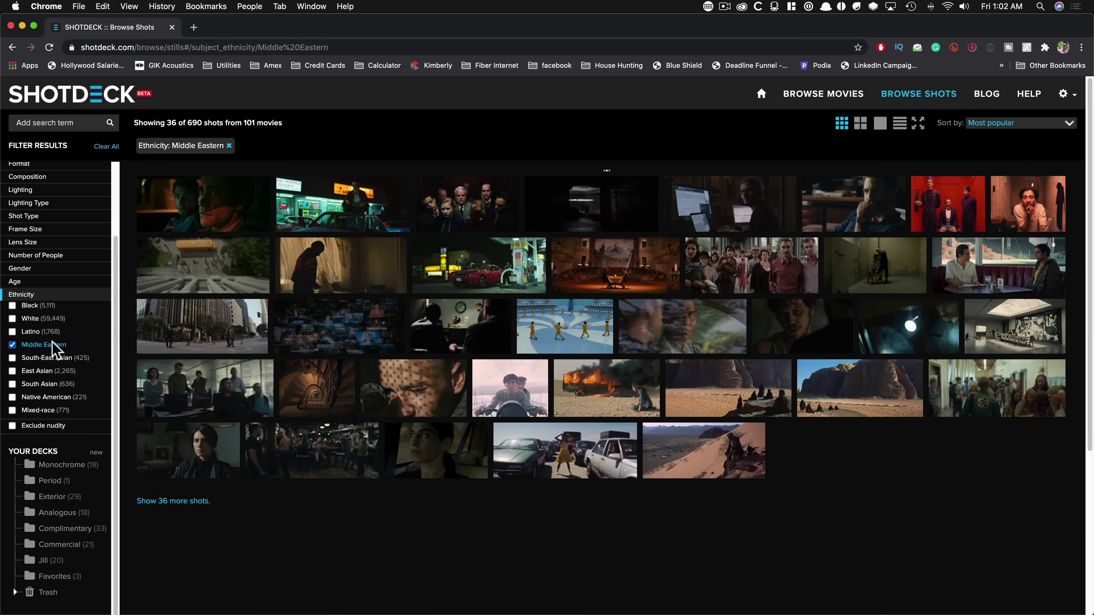
scroll(473, 344, "down", 5)
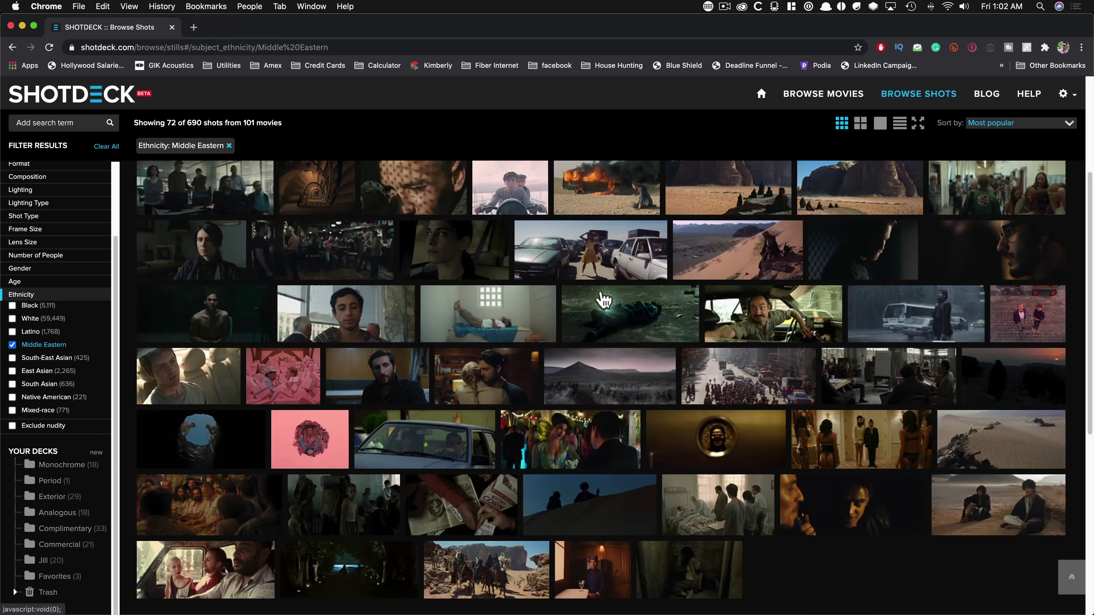
left_click(346, 320)
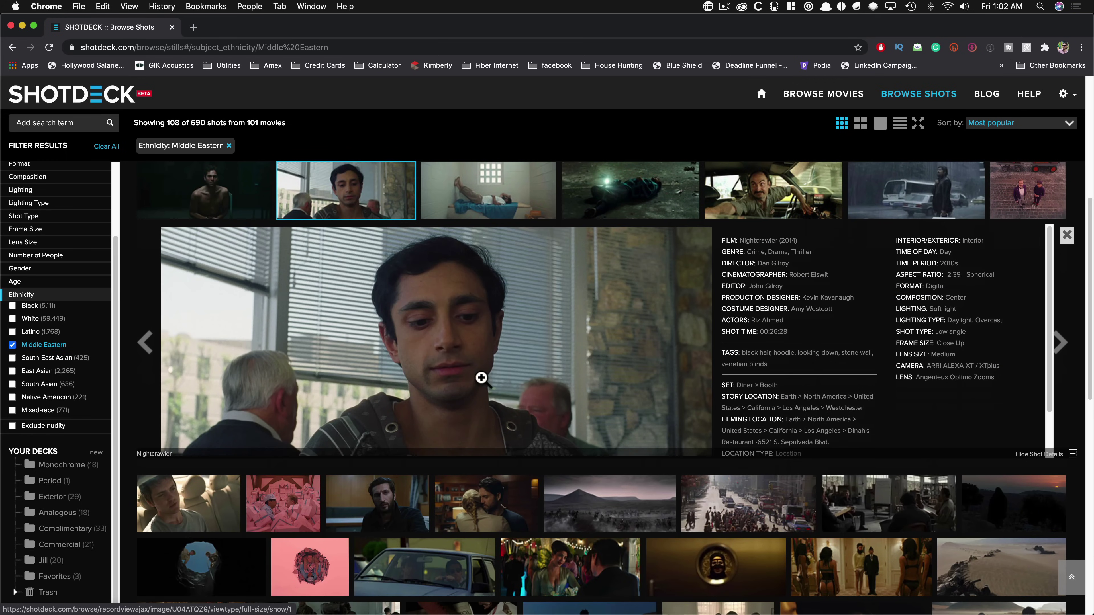
left_click(1067, 236)
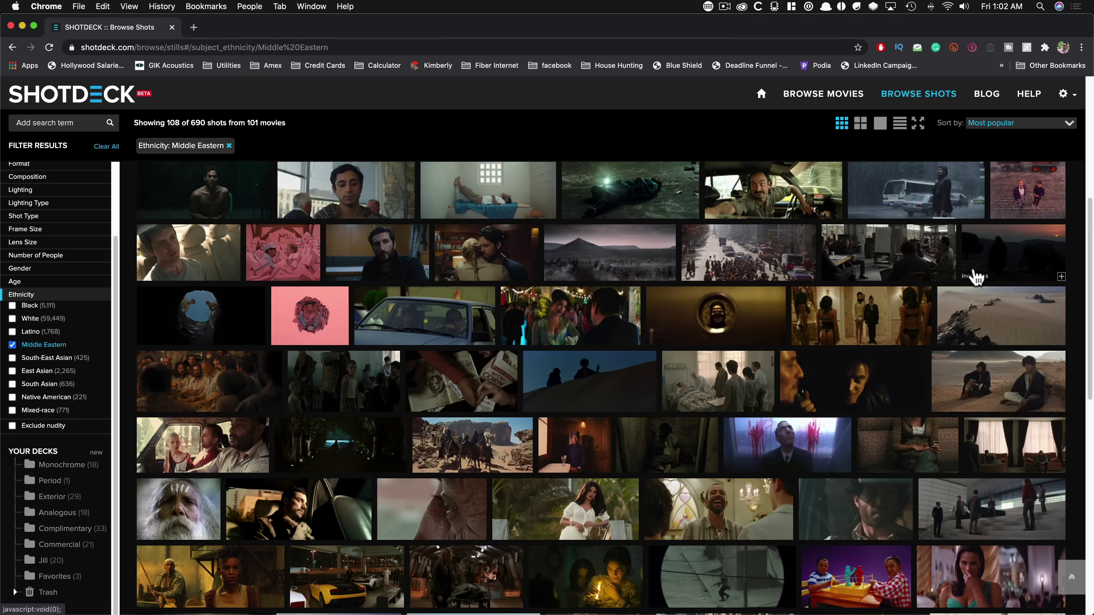
- Browse the Middle Eastern ethnicity results, viewing and closing the Baywatch shot of a woman raising a glass
scroll(971, 276, "down", 5)
scroll(865, 381, "down", 4)
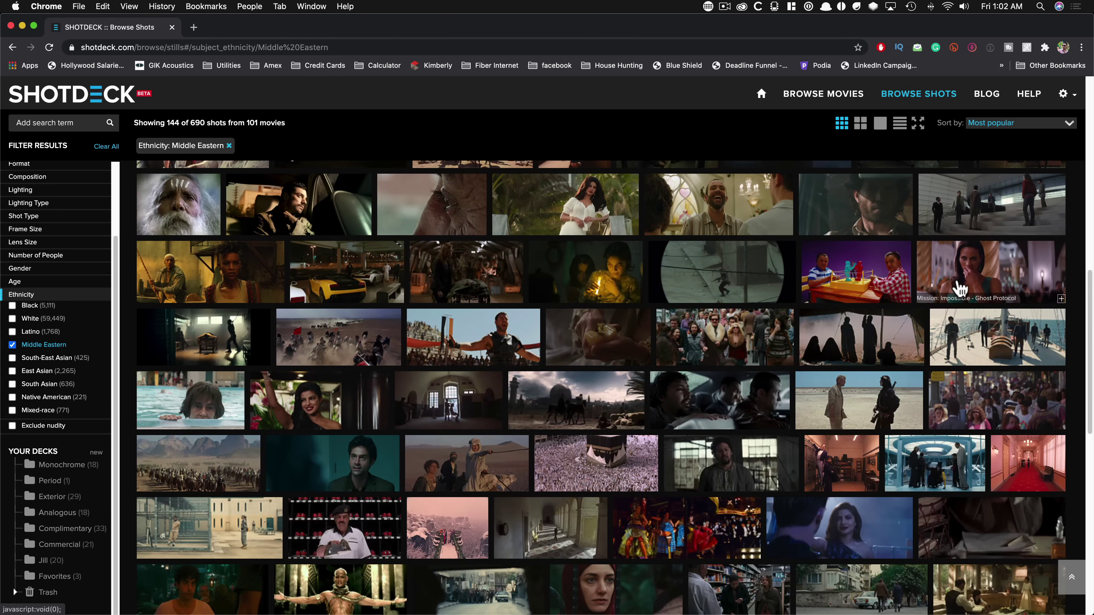
scroll(452, 403, "down", 3)
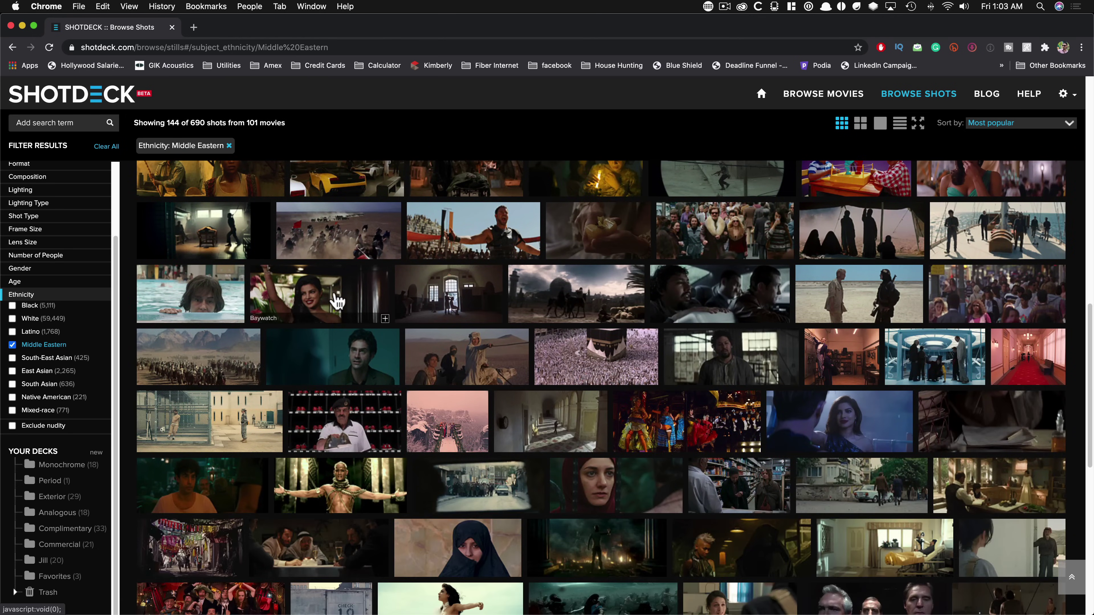
left_click(319, 304)
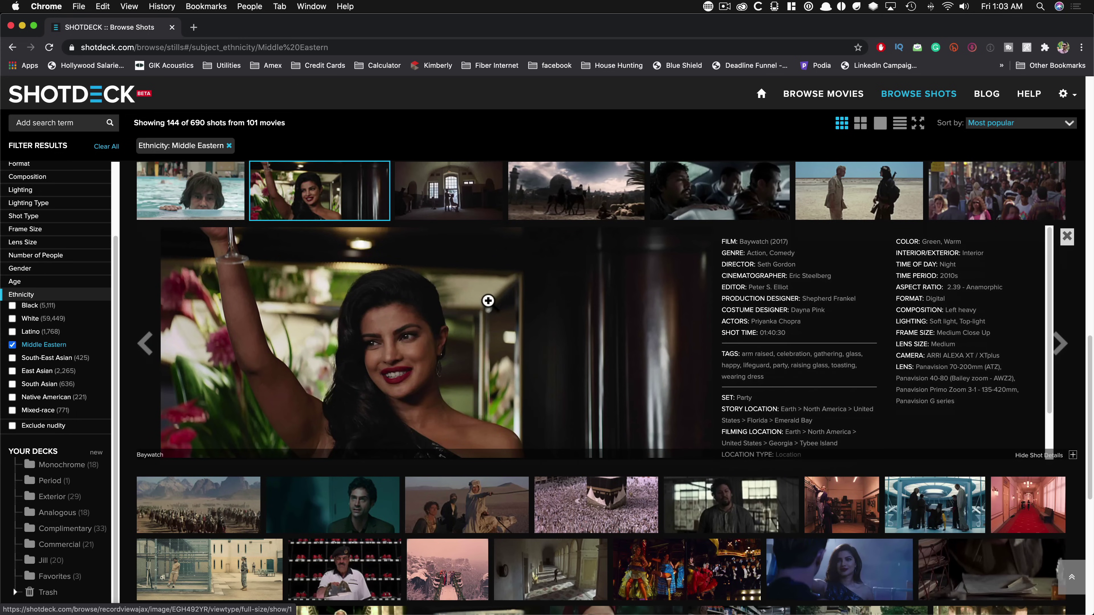
left_click(1066, 237)
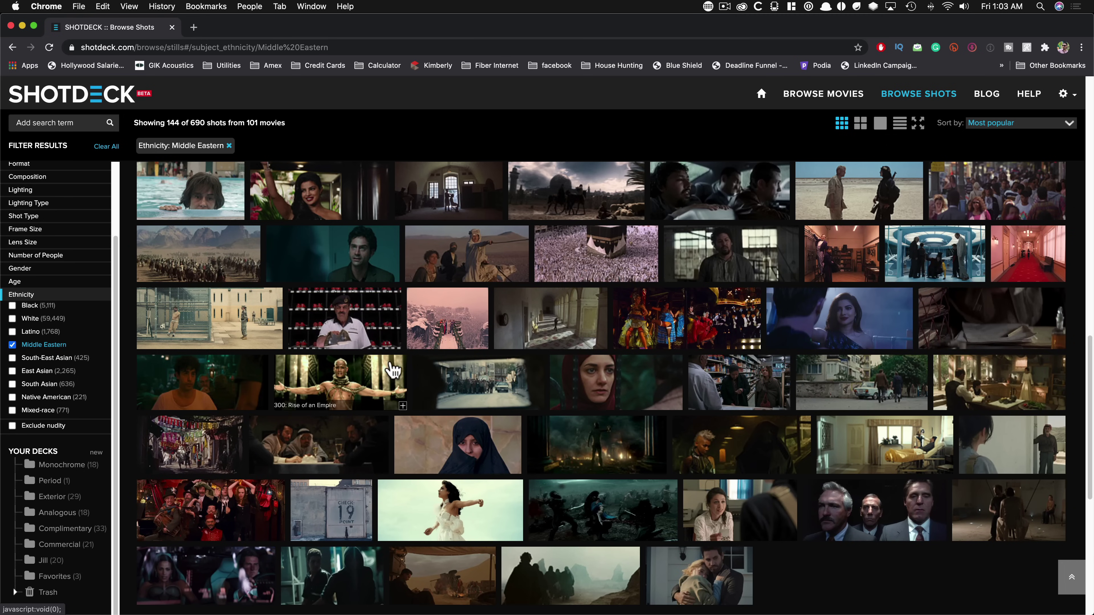
- Remove the Middle Eastern ethnicity filter and filter the shots by director David Fincher
left_click(13, 345)
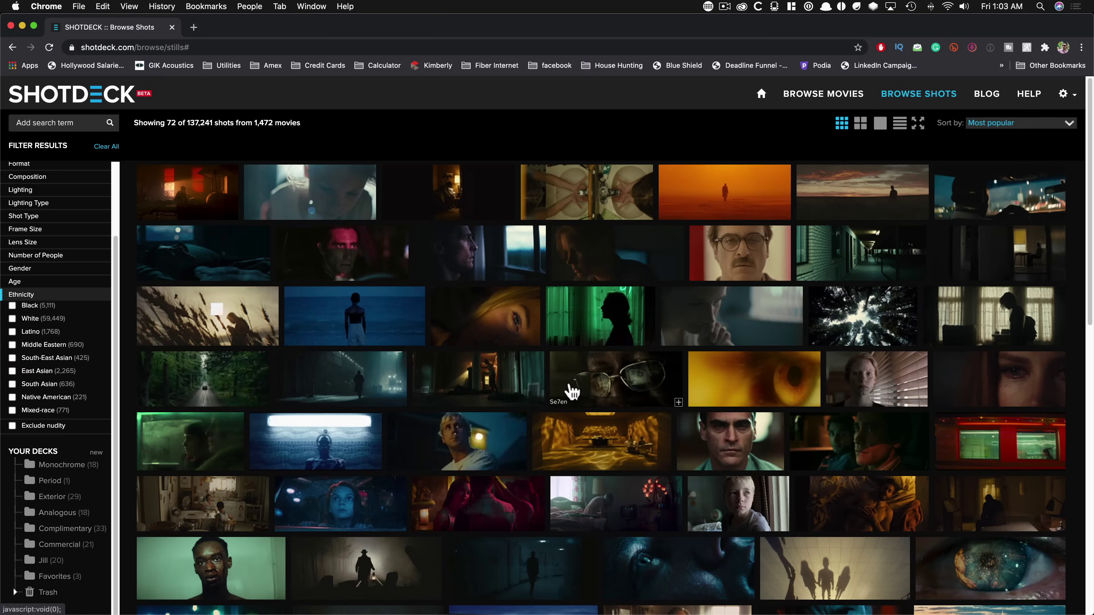
left_click(44, 122)
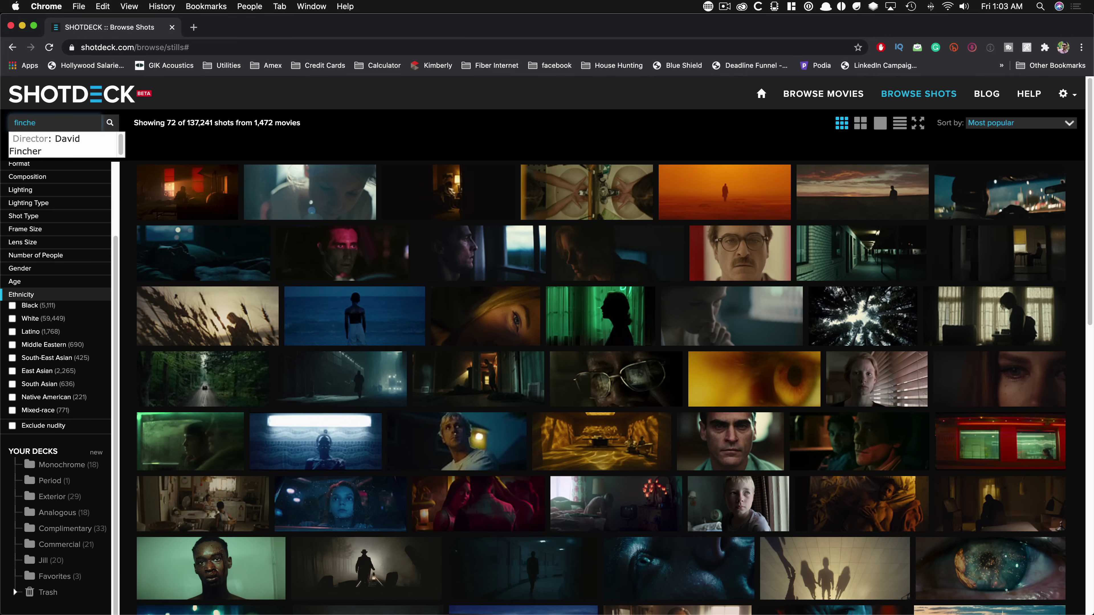
key("Return")
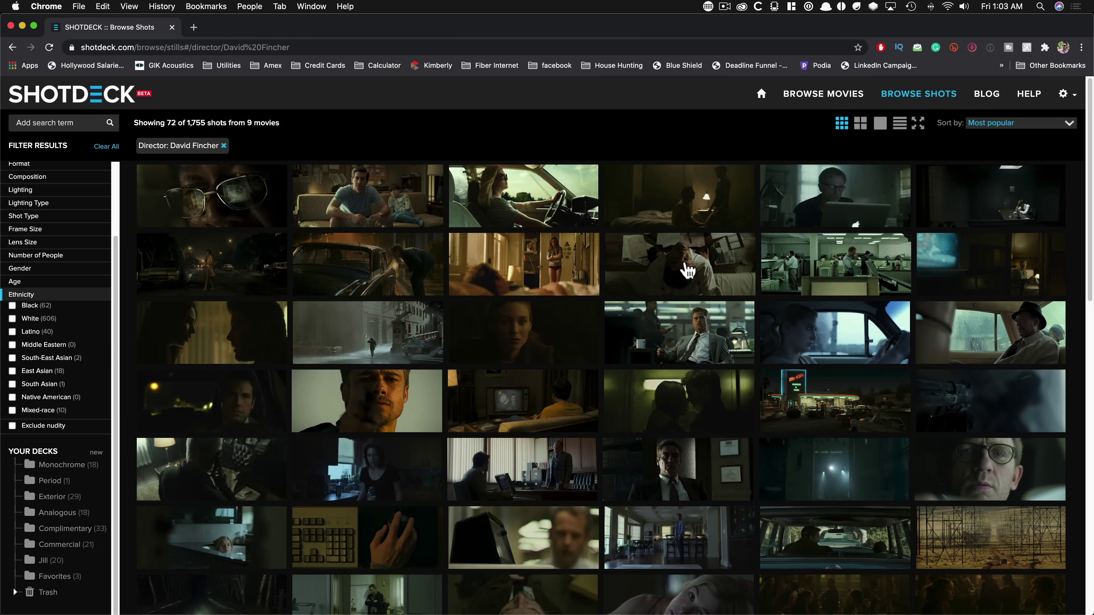
- Add the Digital format filter to the David Fincher shots
left_click(33, 123)
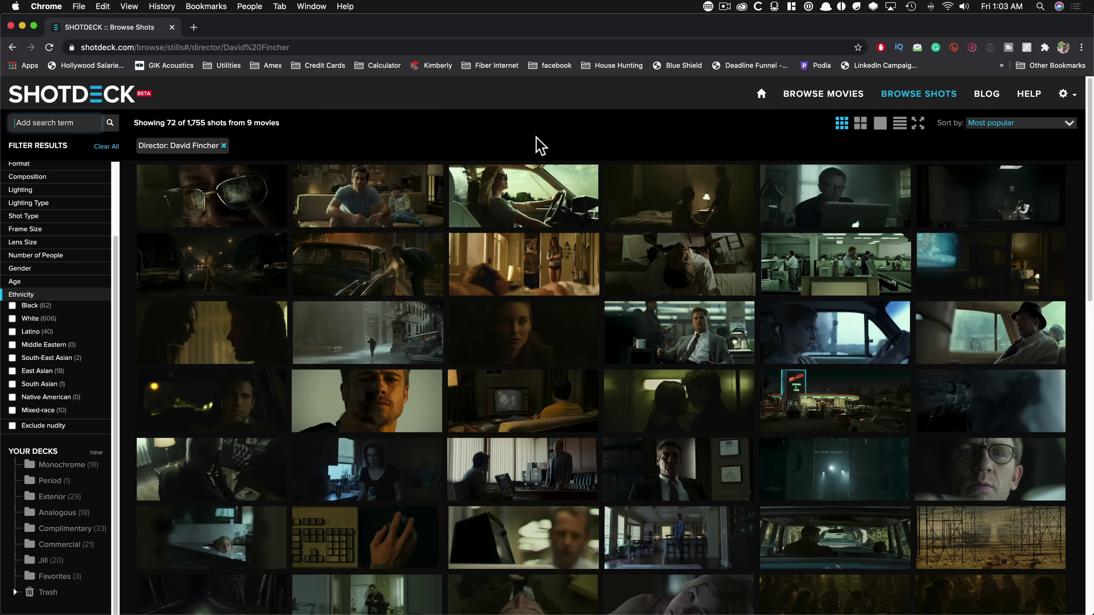
type("digita")
key("Return")
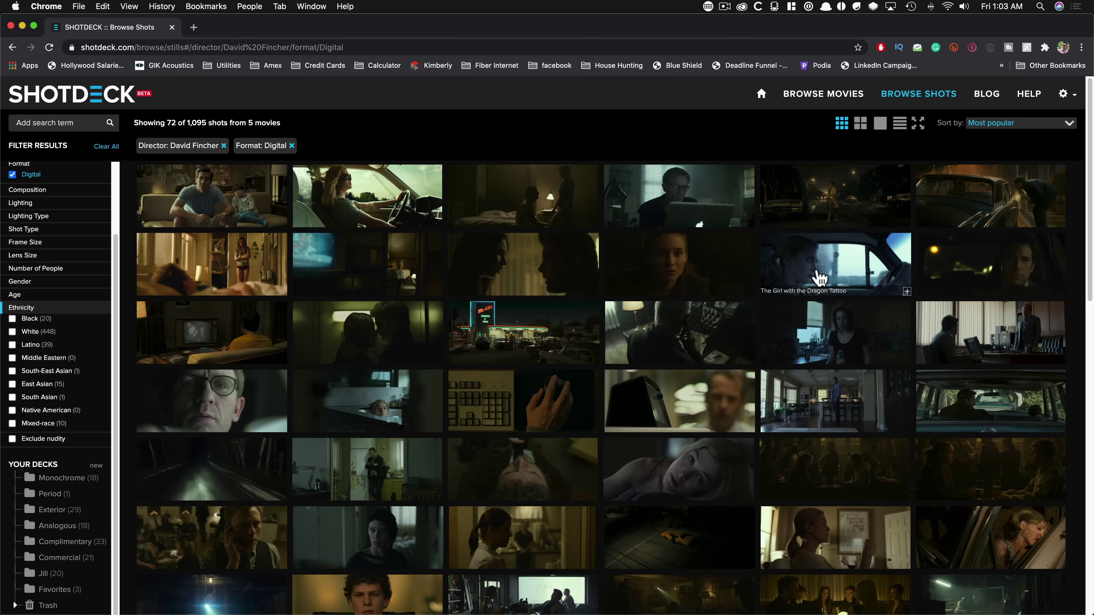
- View the details and notes of the dark close-up from The Social Network, and close the shot
left_click(693, 264)
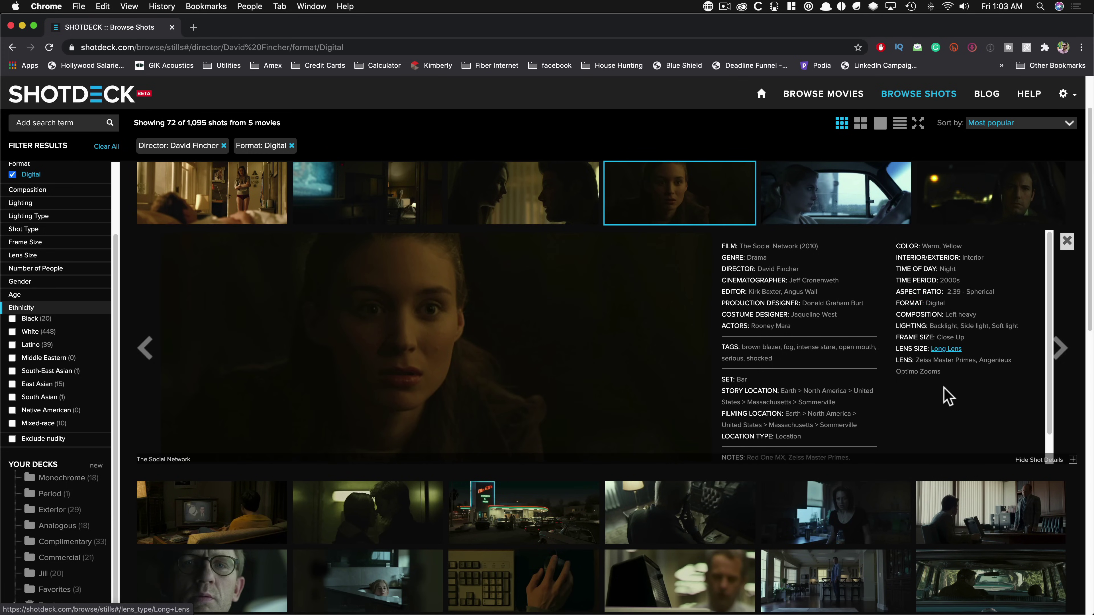
scroll(809, 436, "down", 2)
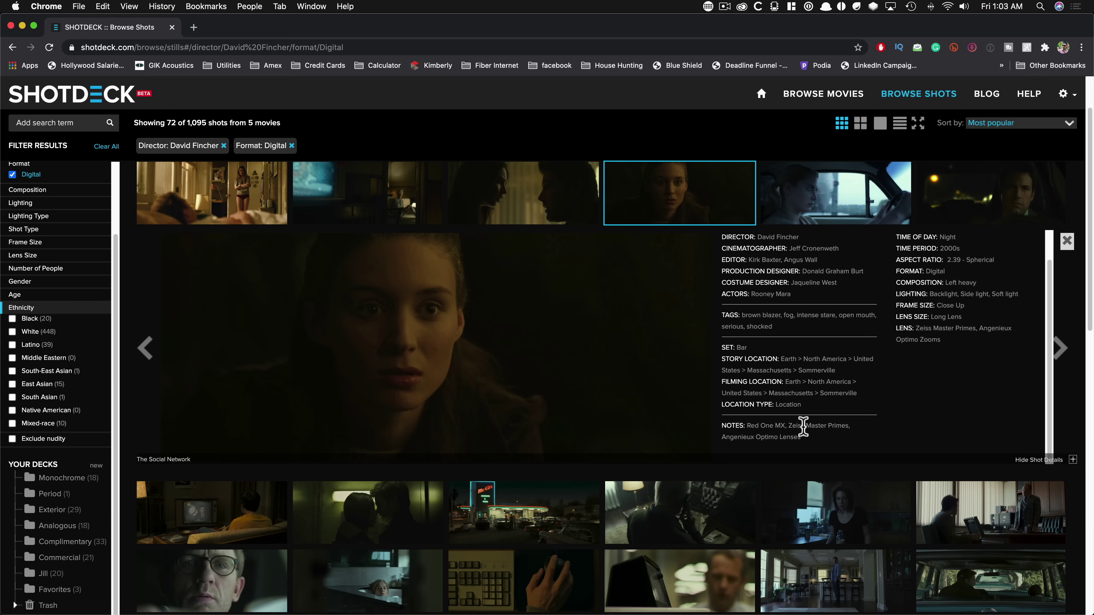
left_click(67, 125)
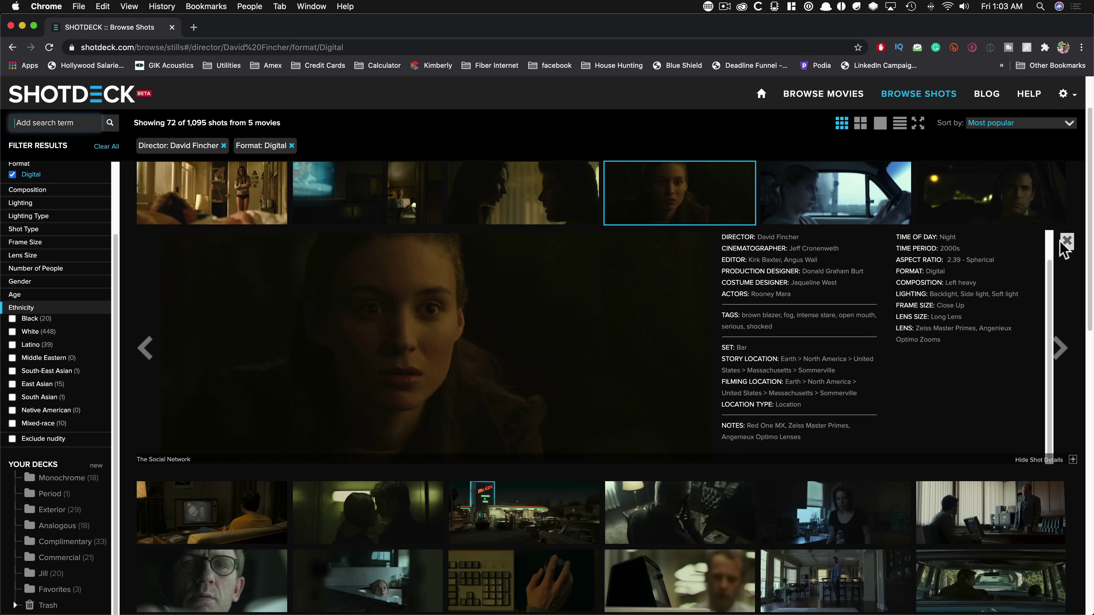
left_click(1066, 243)
- Add the Film - 35mm format filter alongside the Digital one
left_click(44, 123)
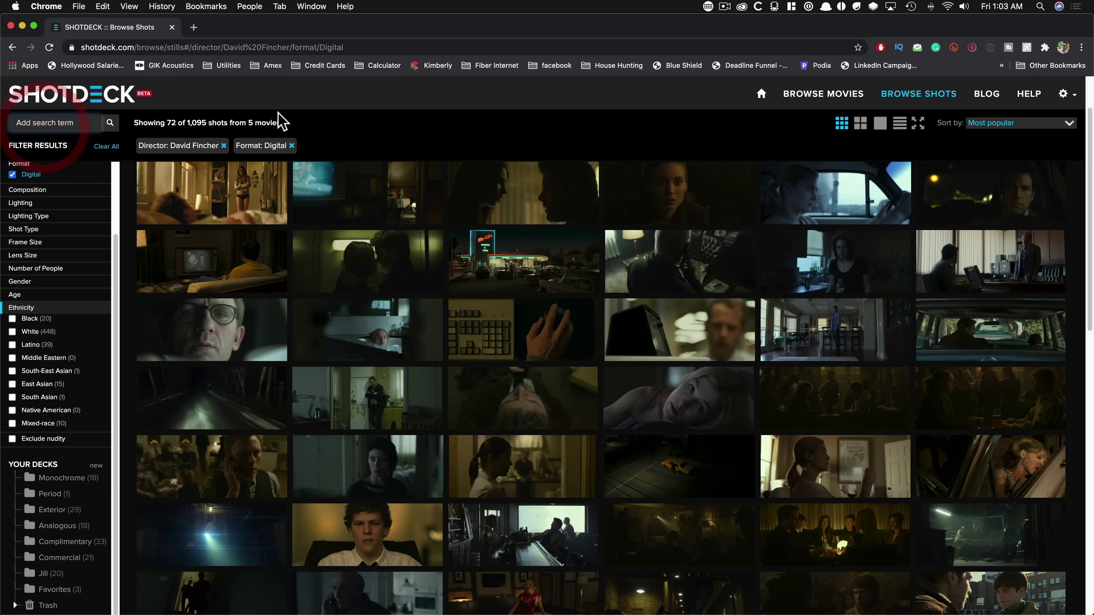
type("film")
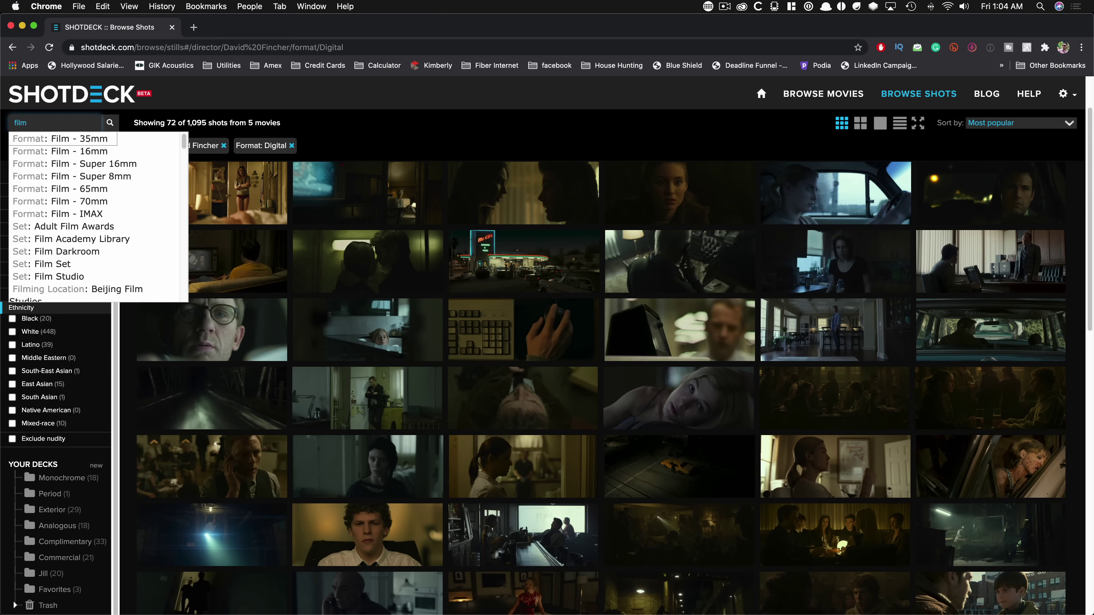
key("Return")
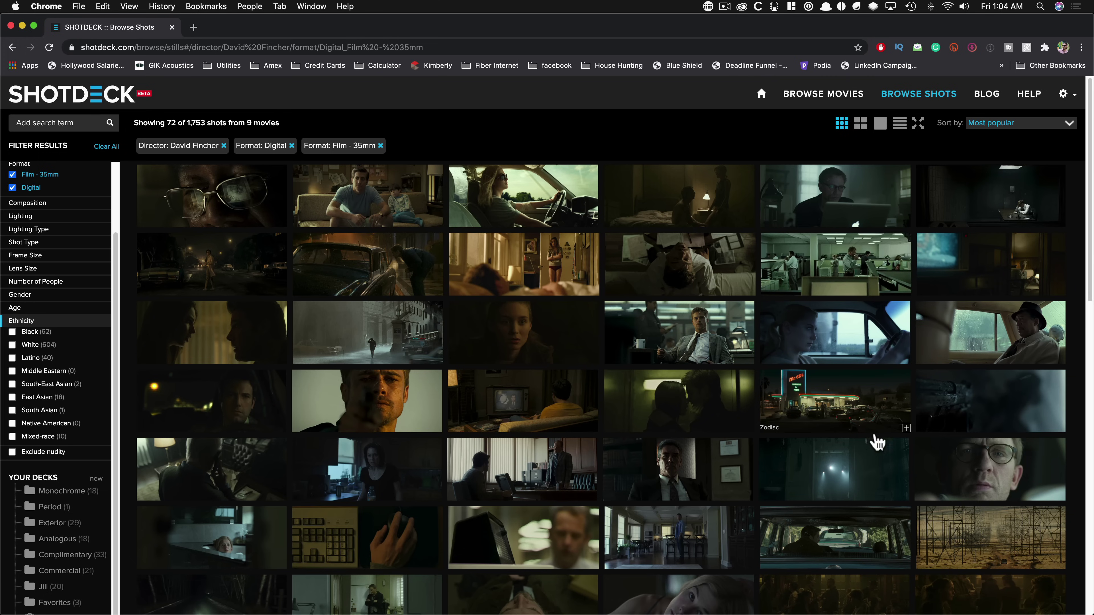
- Compare The Girl with the Dragon Tattoo close-up of a man in glasses with the Se7en detective office shot, switching between them
scroll(806, 345, "down", 3)
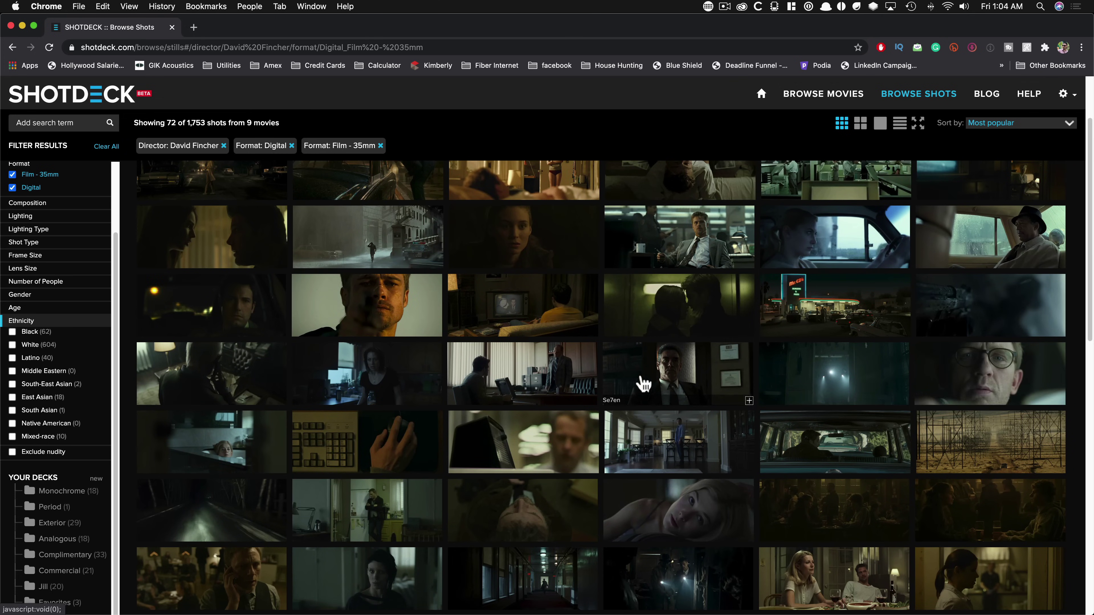
left_click(1000, 376)
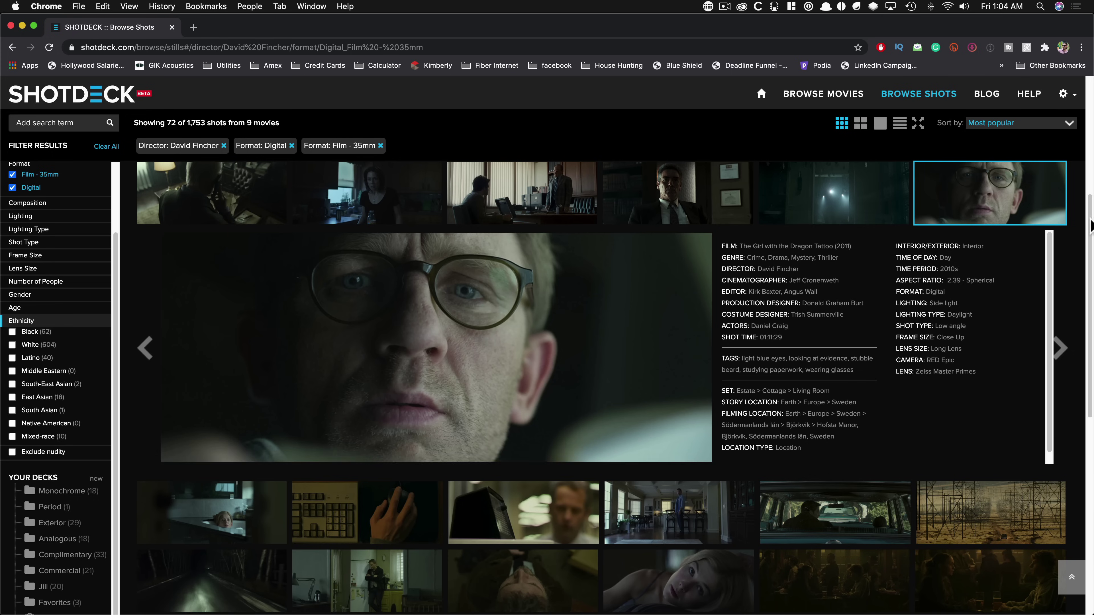
left_click(668, 200)
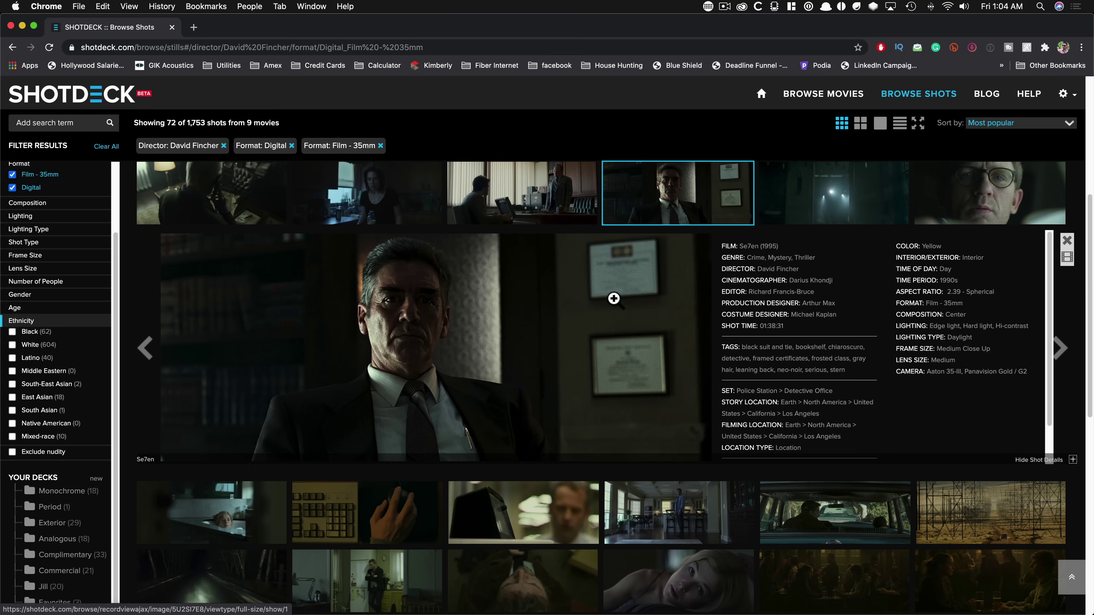
left_click(1008, 199)
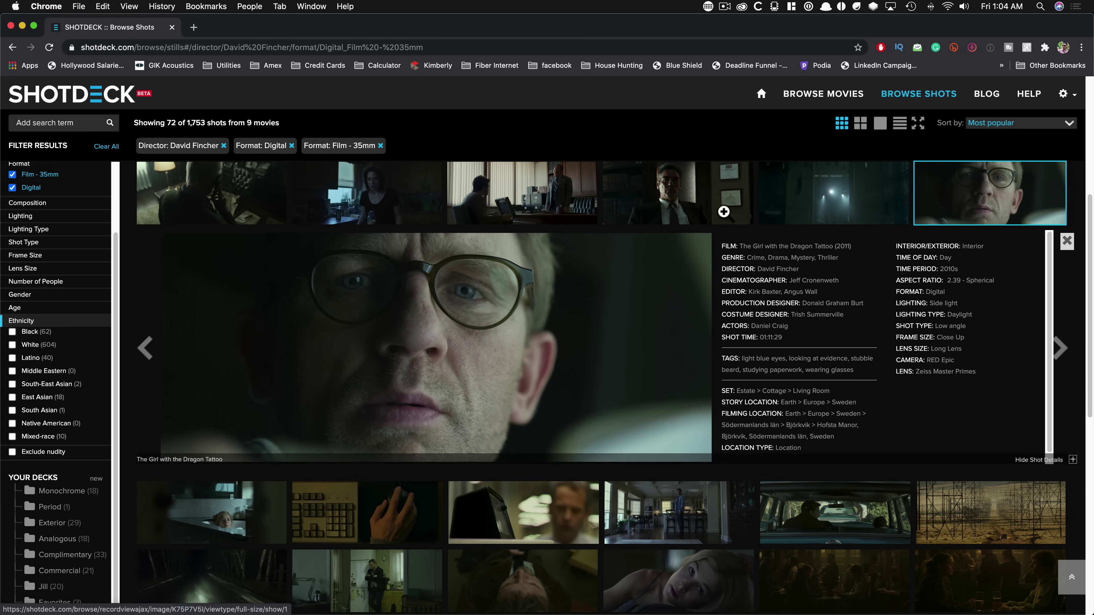
left_click(648, 192)
left_click(965, 189)
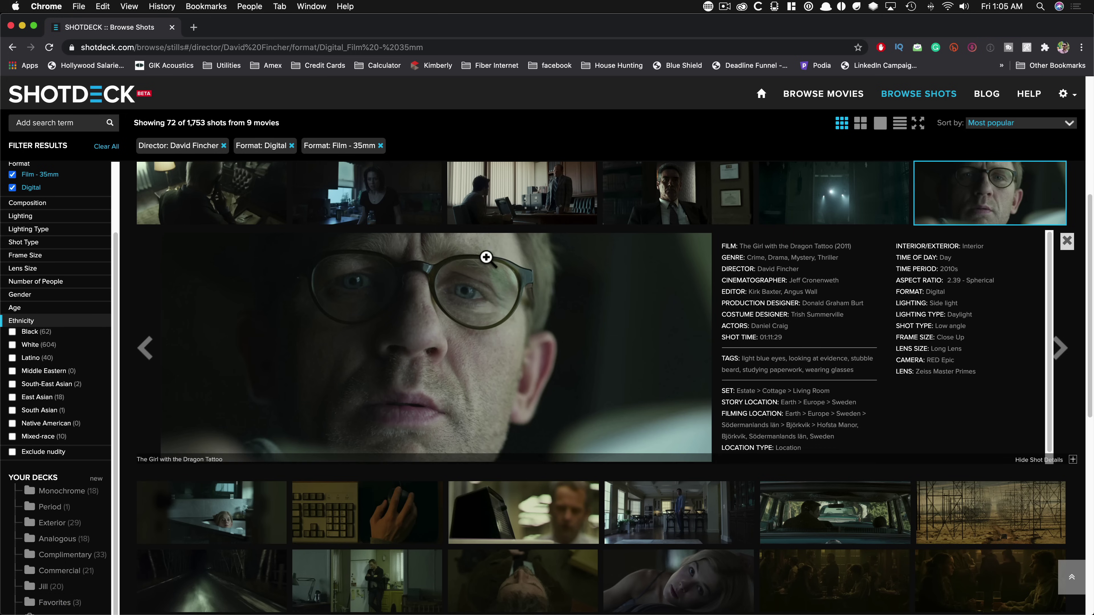
- Further down the results, compare the Se7en leather jacket shot with The Girl with the Dragon Tattoo kitchen phone call shot
scroll(704, 248, "down", 5)
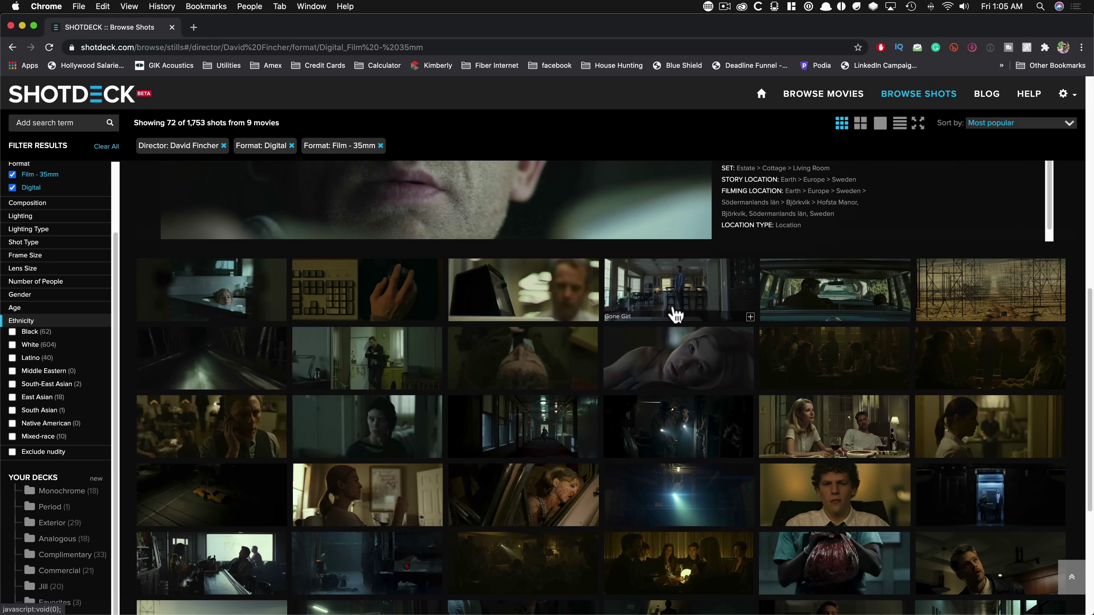
scroll(671, 308, "down", 1)
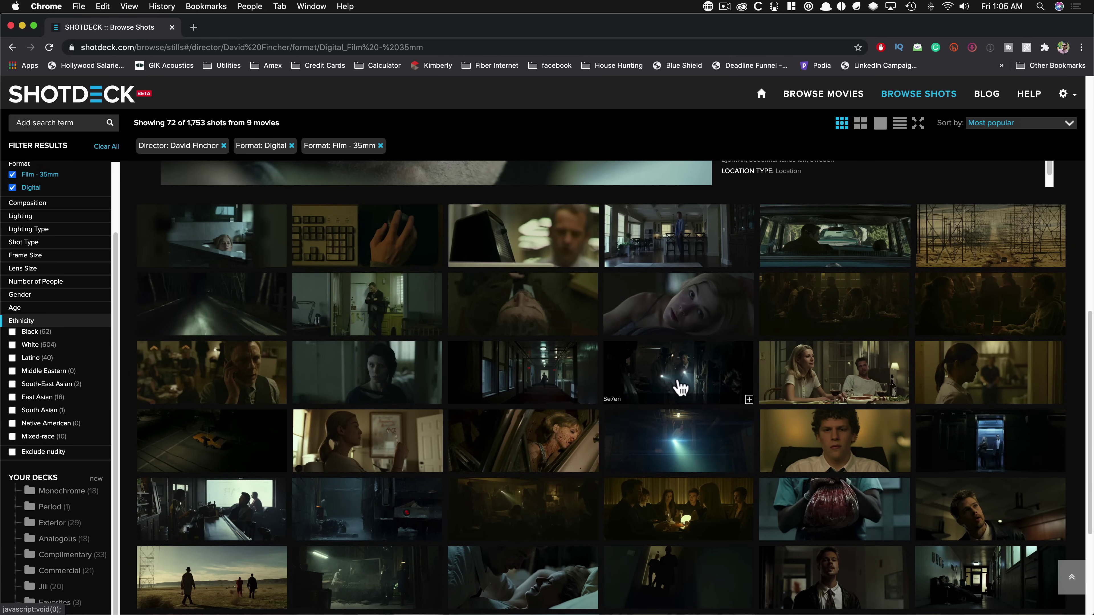
scroll(679, 385, "down", 2)
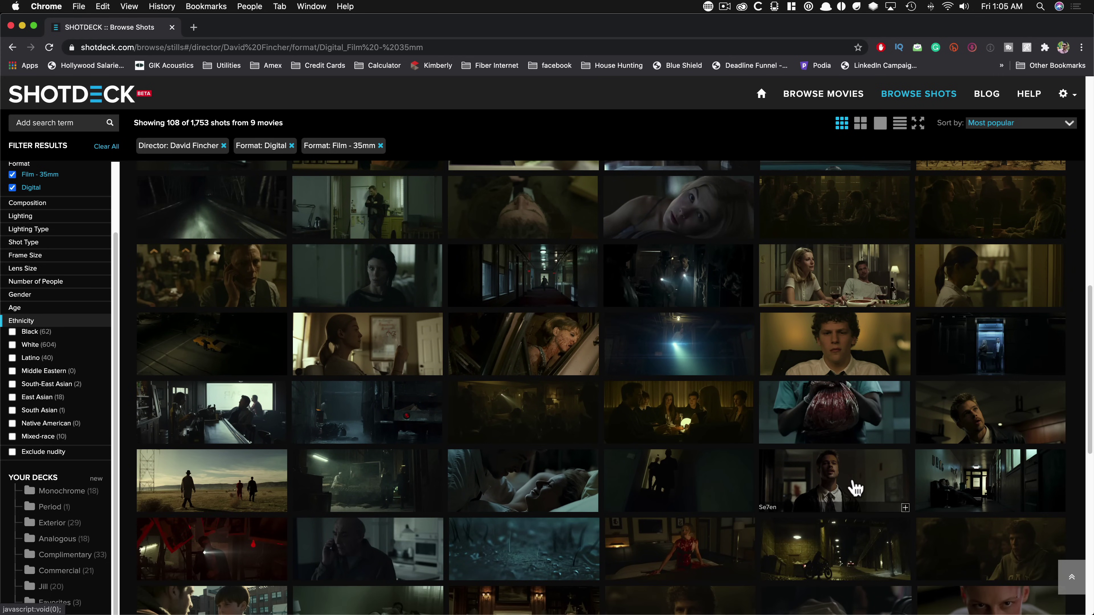
left_click(855, 488)
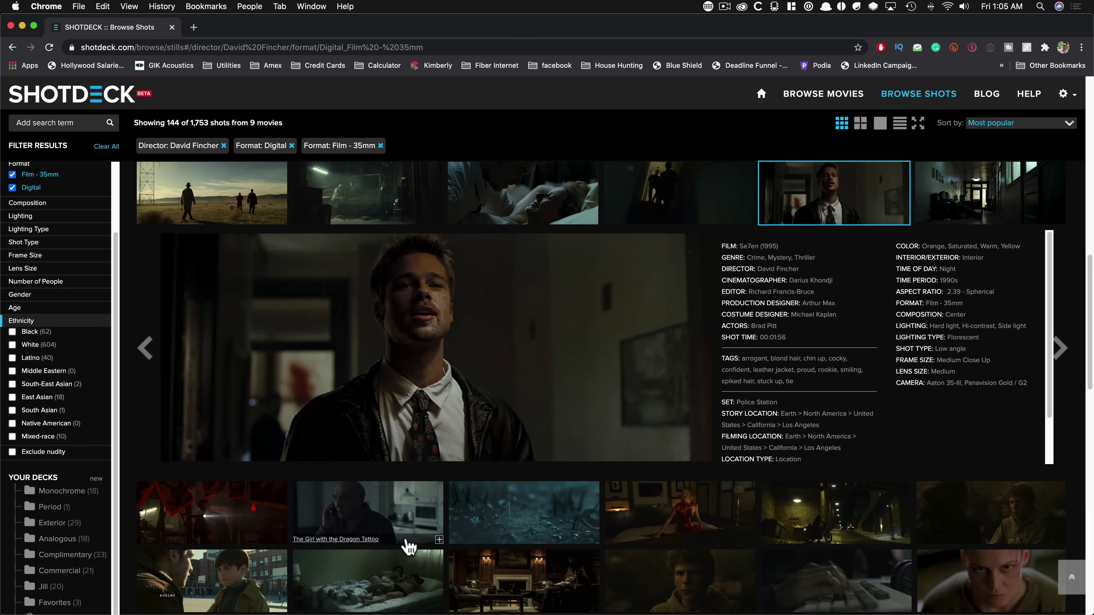
left_click(392, 529)
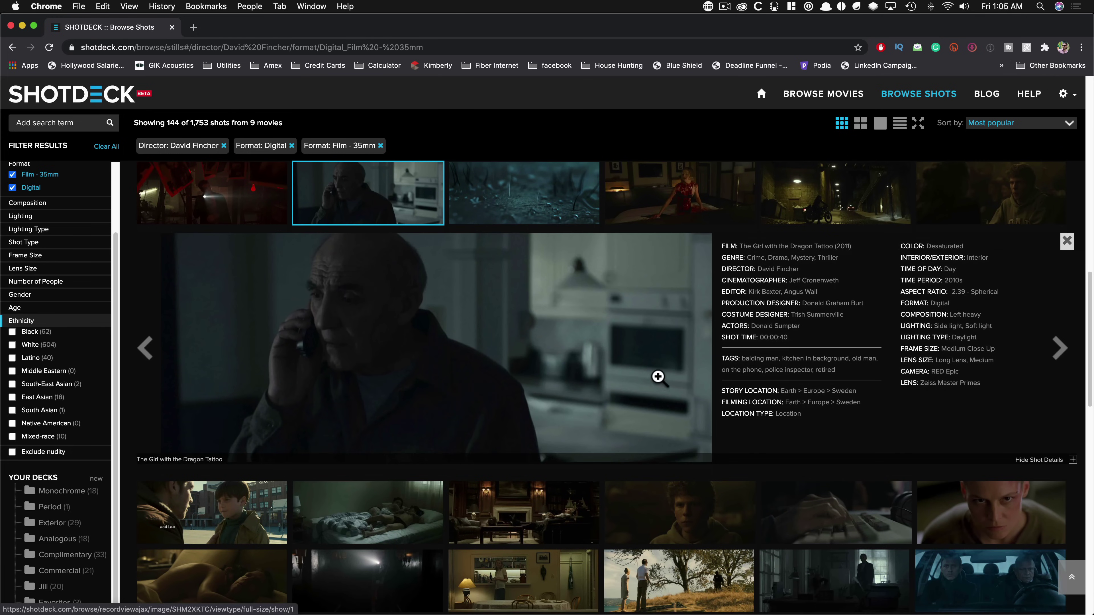
- View the Se7en close-up of a detective looking down, and continue browsing the combined digital and 35mm results
scroll(899, 542, "down", 10)
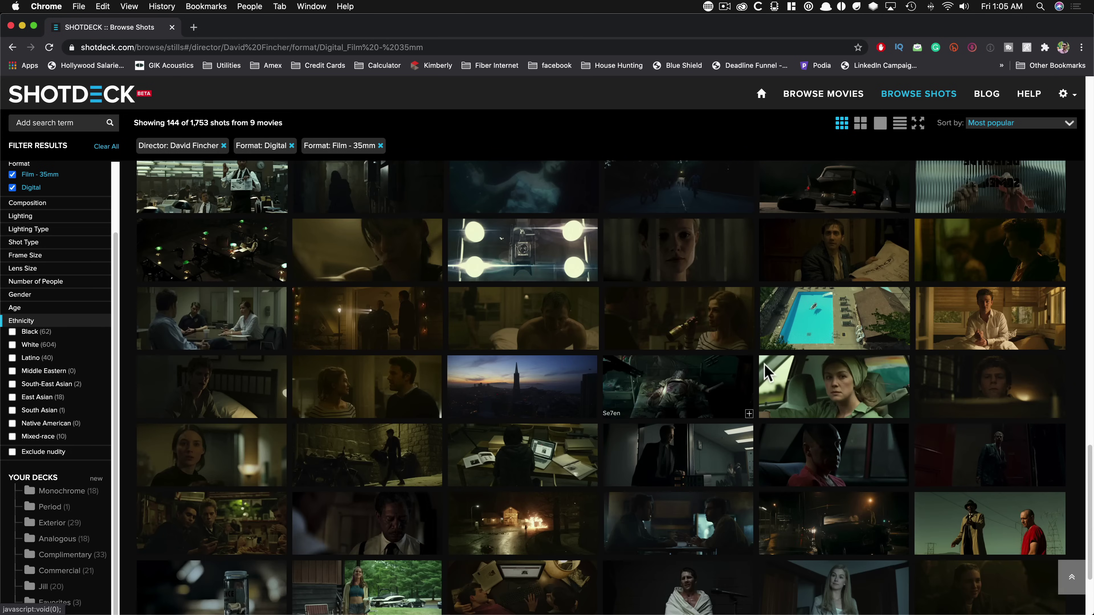
scroll(763, 375, "down", 3)
left_click(391, 401)
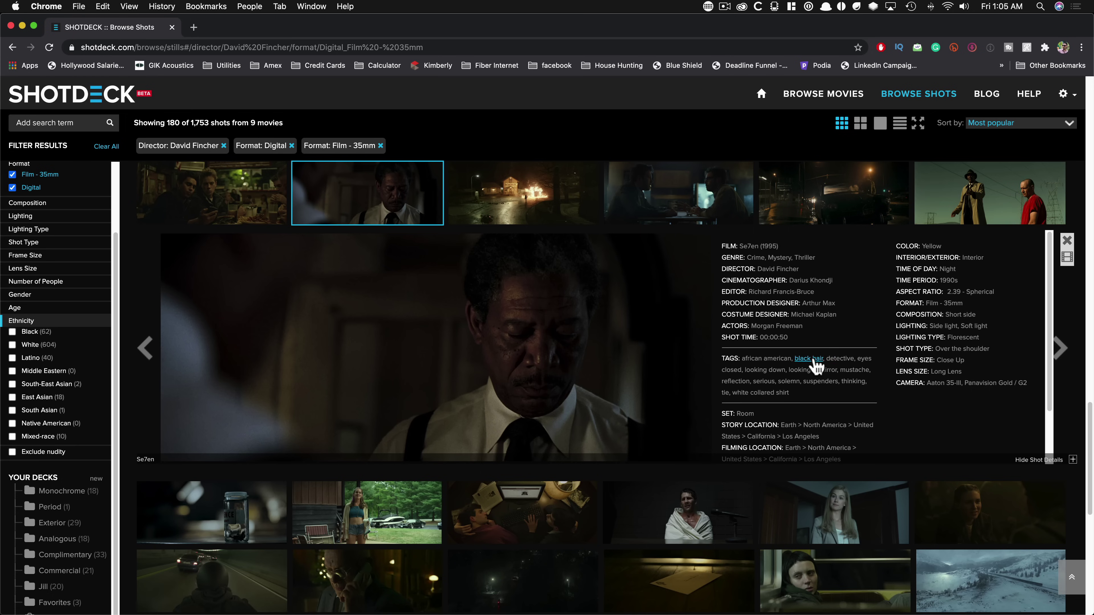
scroll(615, 405, "down", 6)
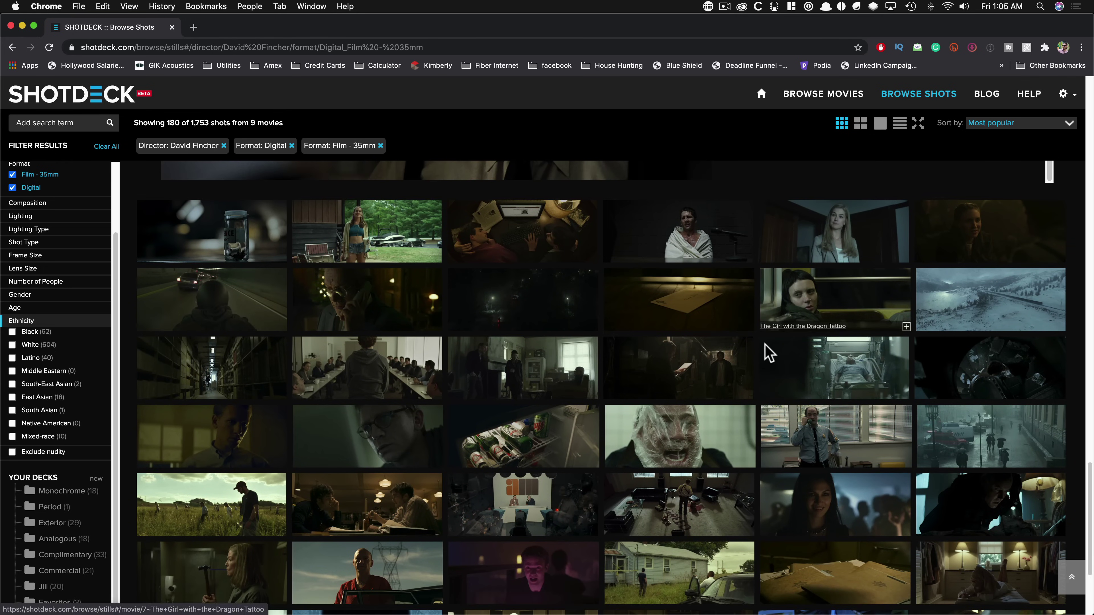
scroll(763, 362, "down", 4)
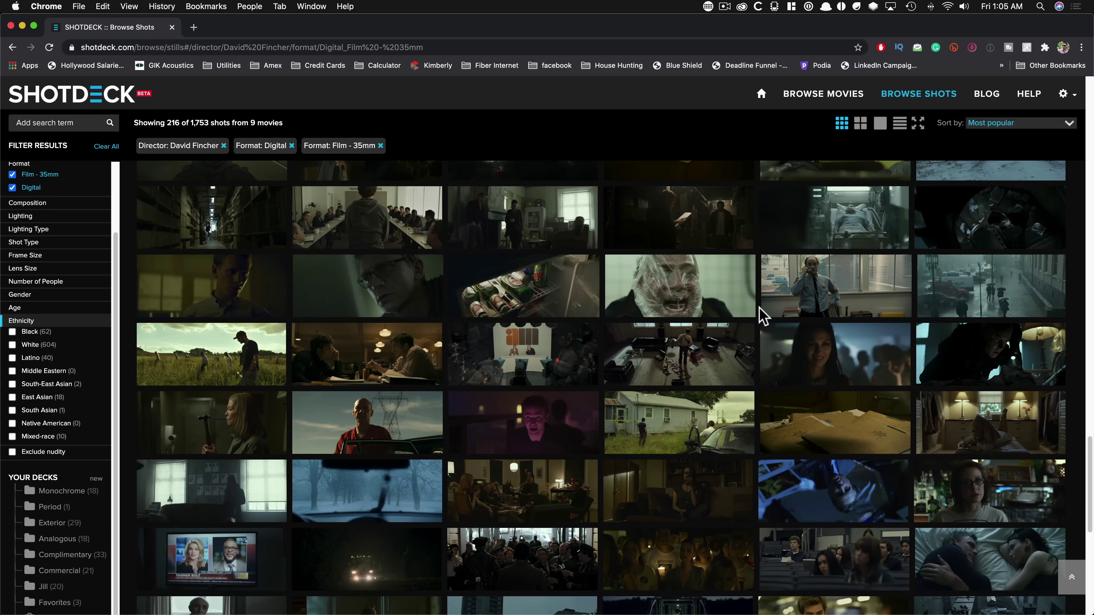
left_click(366, 285)
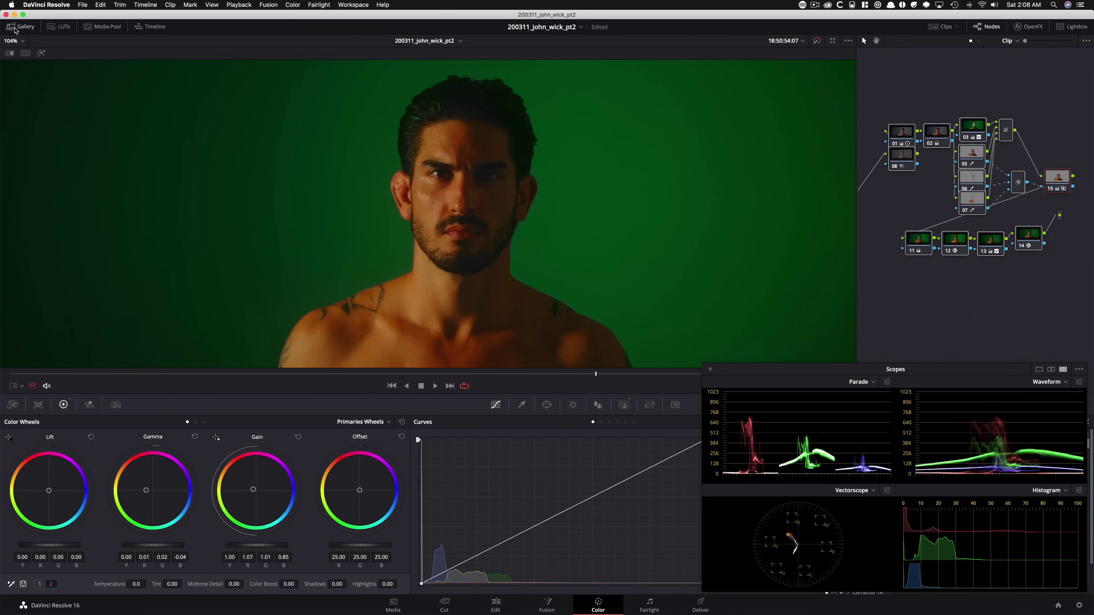
- Switch to DaVinci Resolve and grab a still of the green-background portrait into the gallery's "Popular M..." album
left_click(21, 27)
left_click(27, 260)
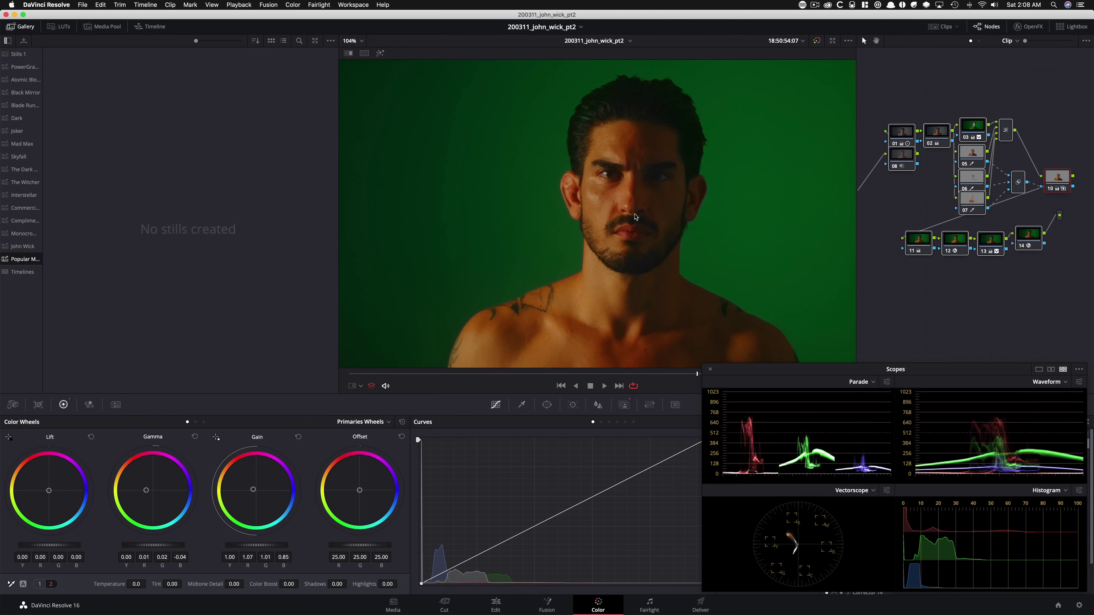
right_click(712, 199)
left_click(733, 204)
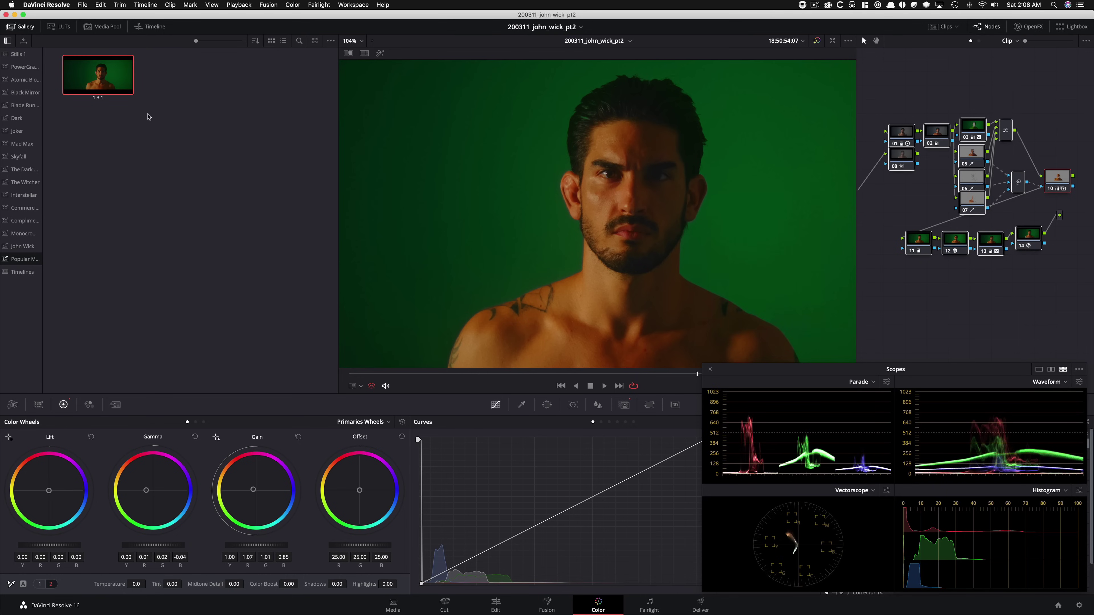